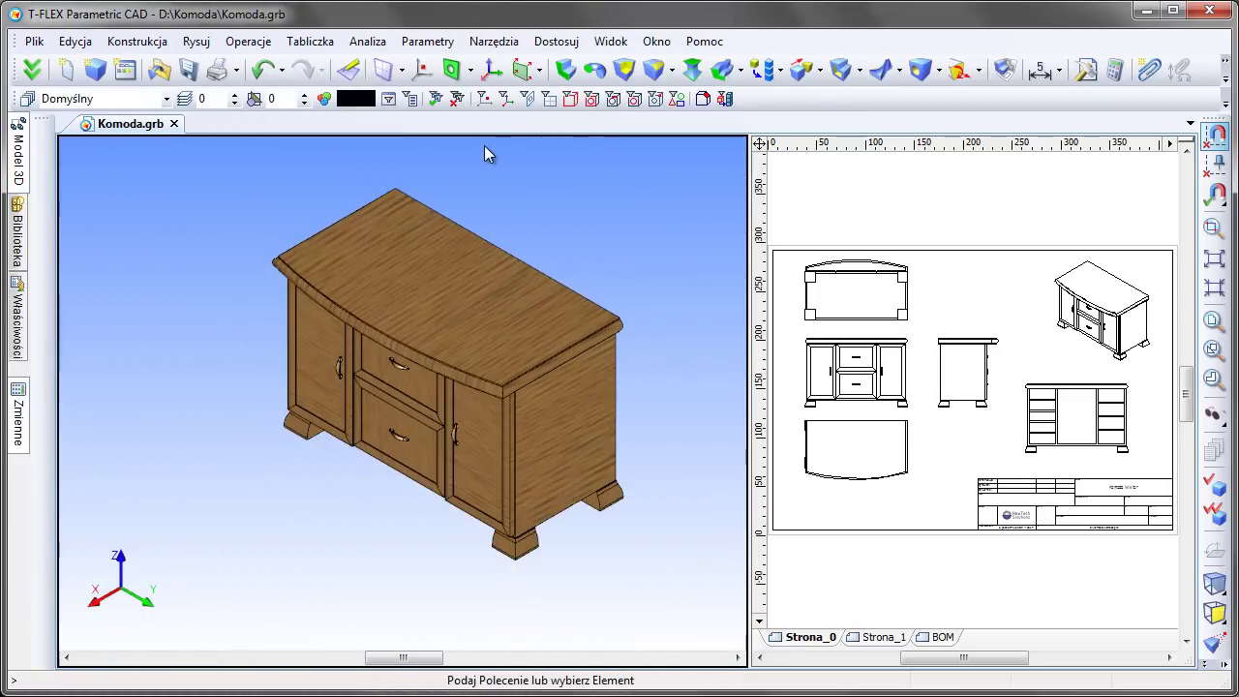
- Explode the cabinet into its separate parts, then reassemble it
left_click(492, 42)
left_click(495, 243)
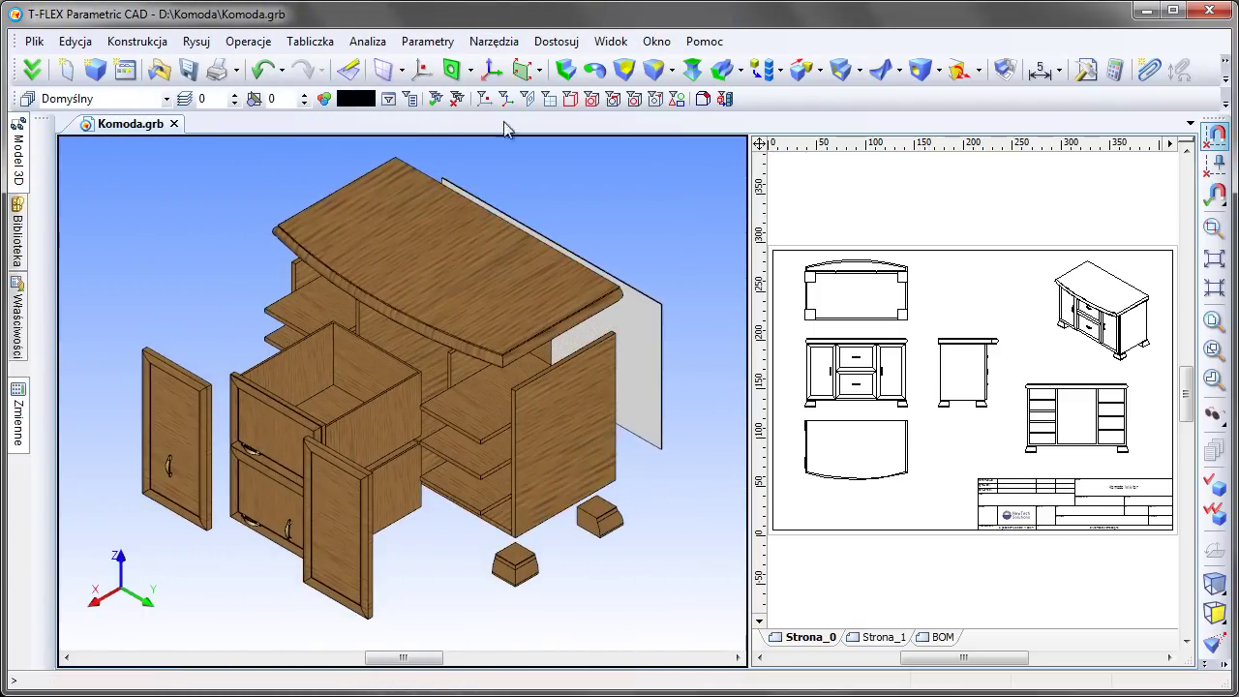
left_click(494, 42)
left_click(499, 242)
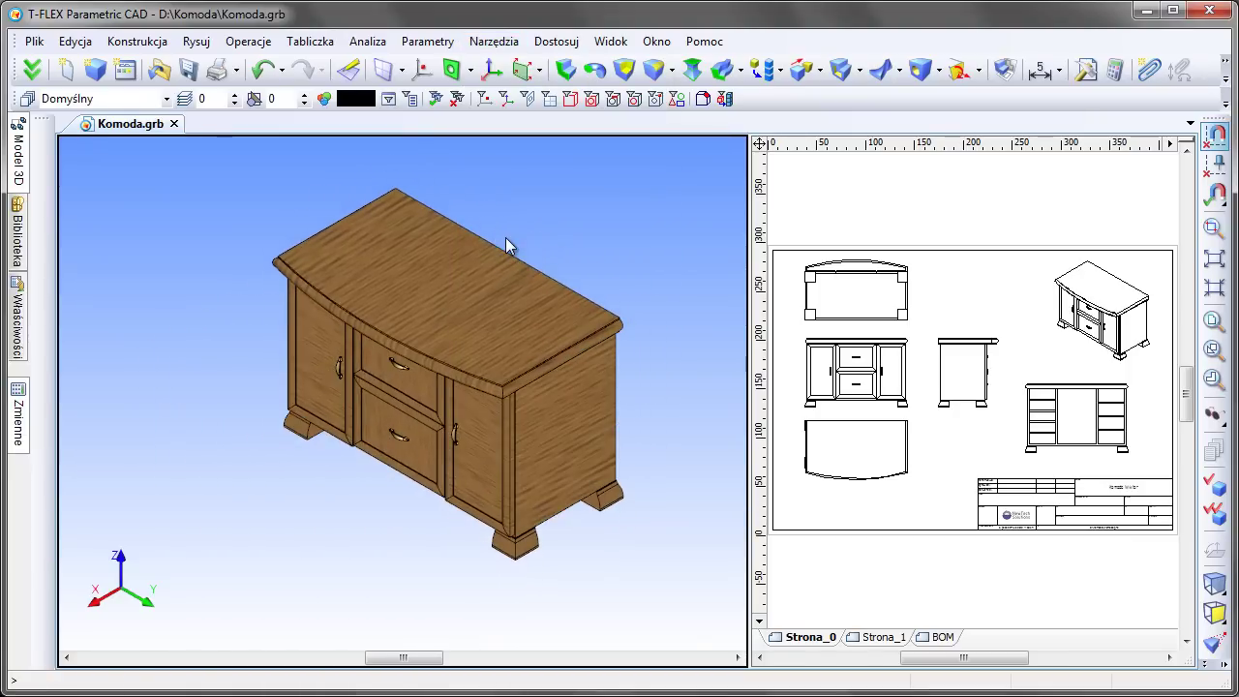
- View the cabinet from the side, the front and the opposite side
left_click(1215, 609)
left_click(1125, 657)
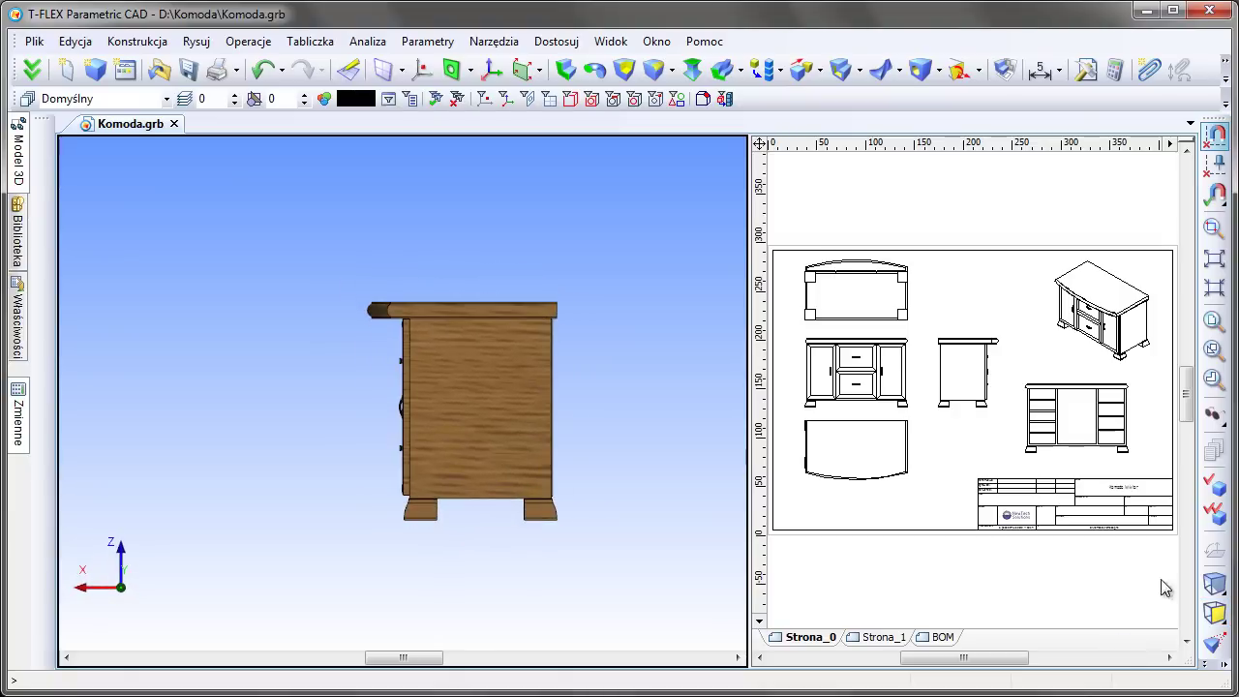
left_click(1215, 349)
left_click(1218, 618)
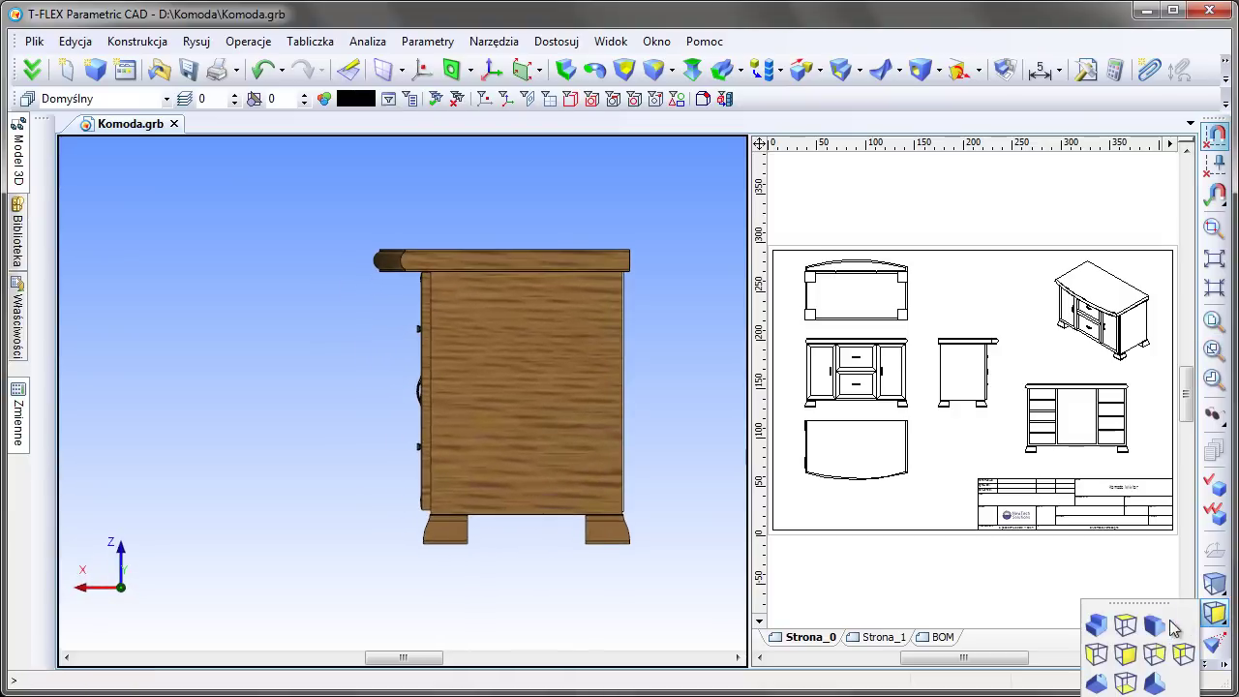
left_click(1101, 657)
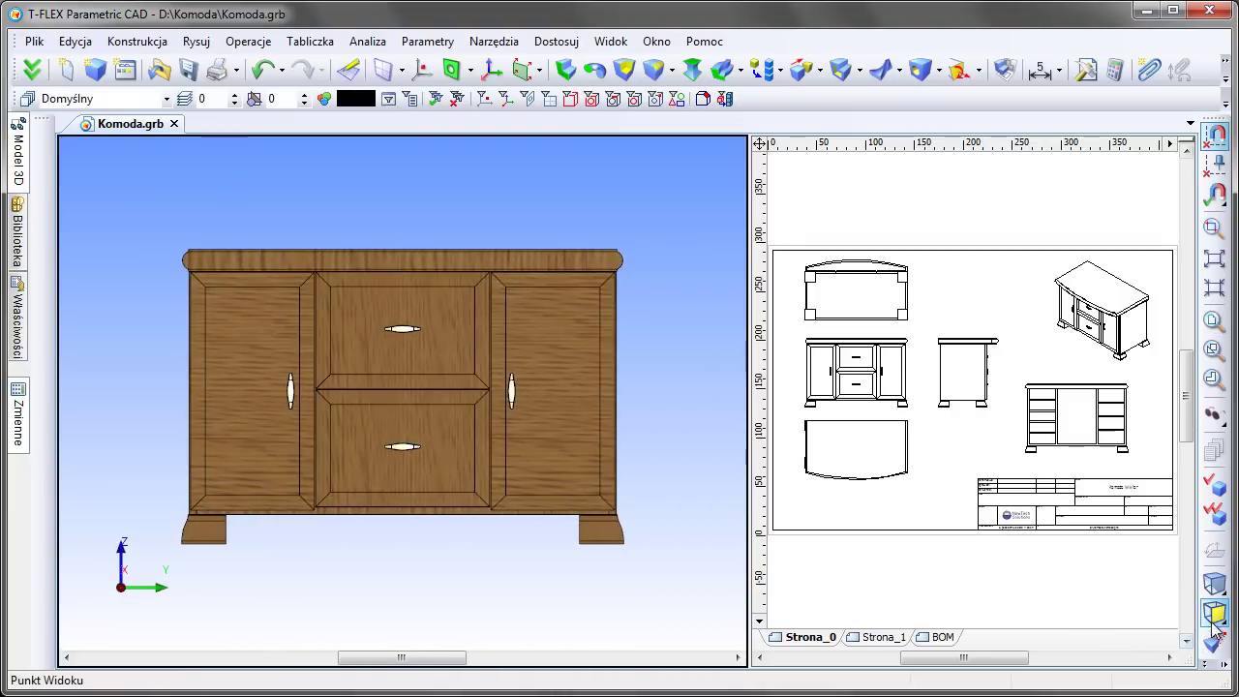
left_click(1215, 612)
left_click(1183, 657)
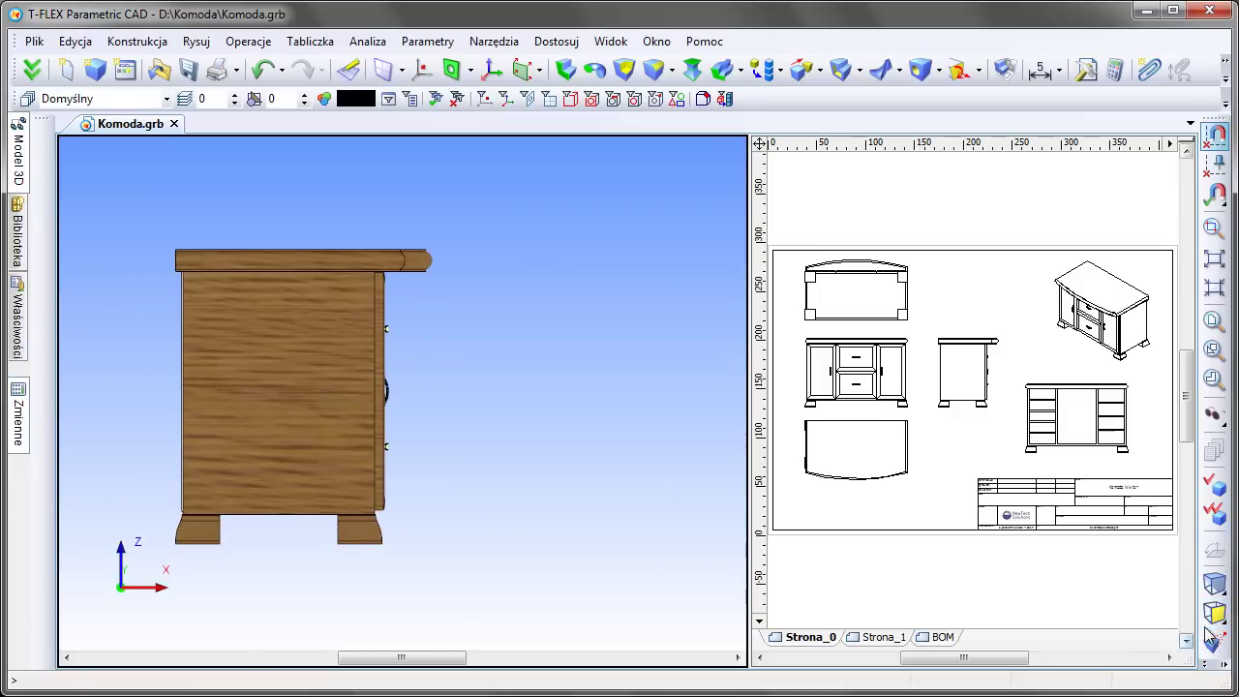
- View the cabinet from behind, above and underneath, then return to a fitted isometric view
left_click(1215, 612)
left_click(1106, 658)
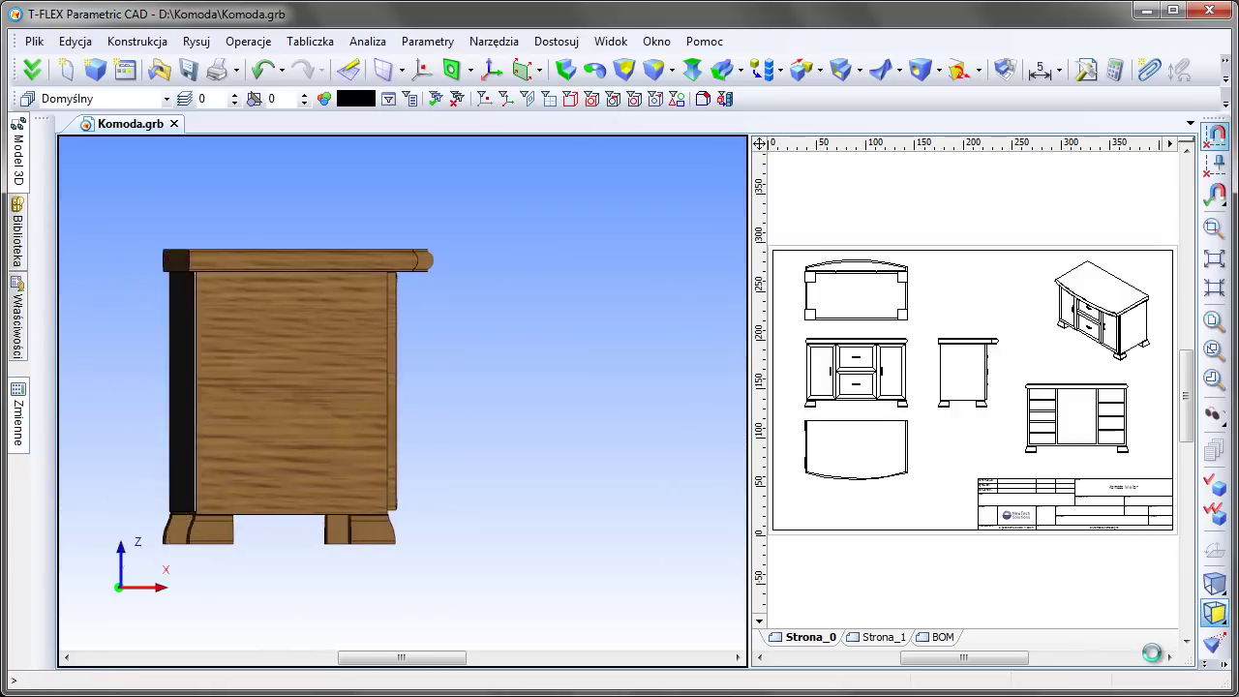
left_click(1215, 612)
left_click(1158, 625)
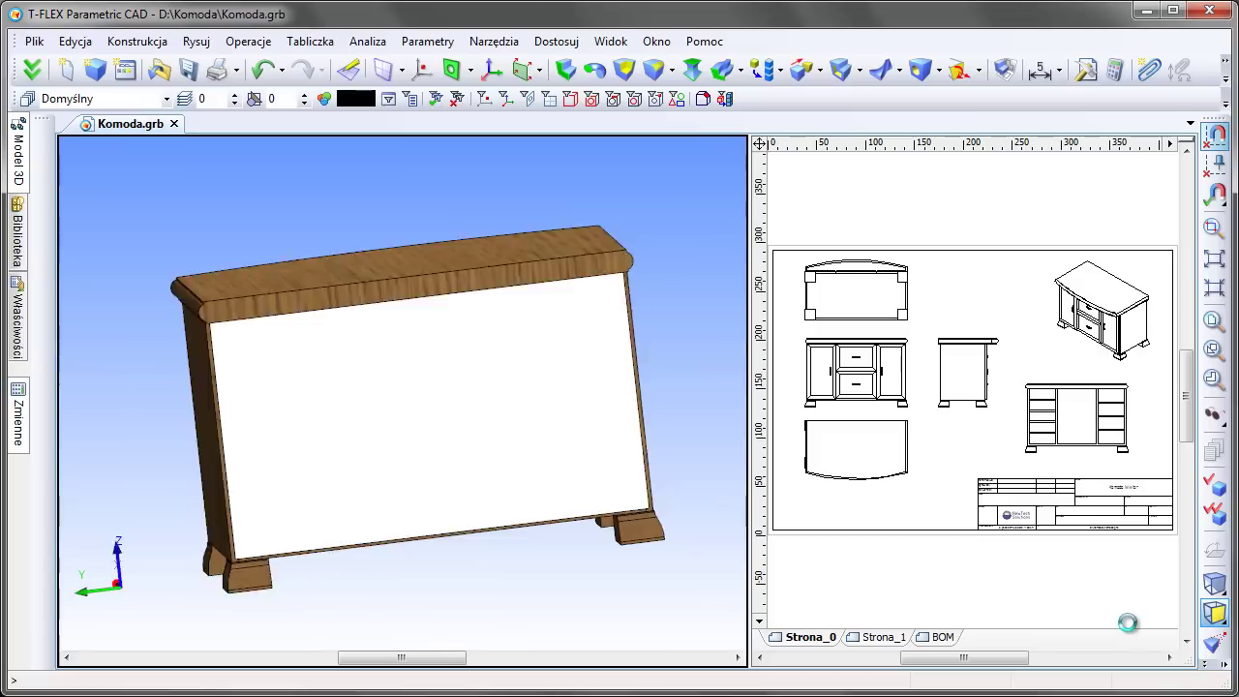
left_click(1215, 612)
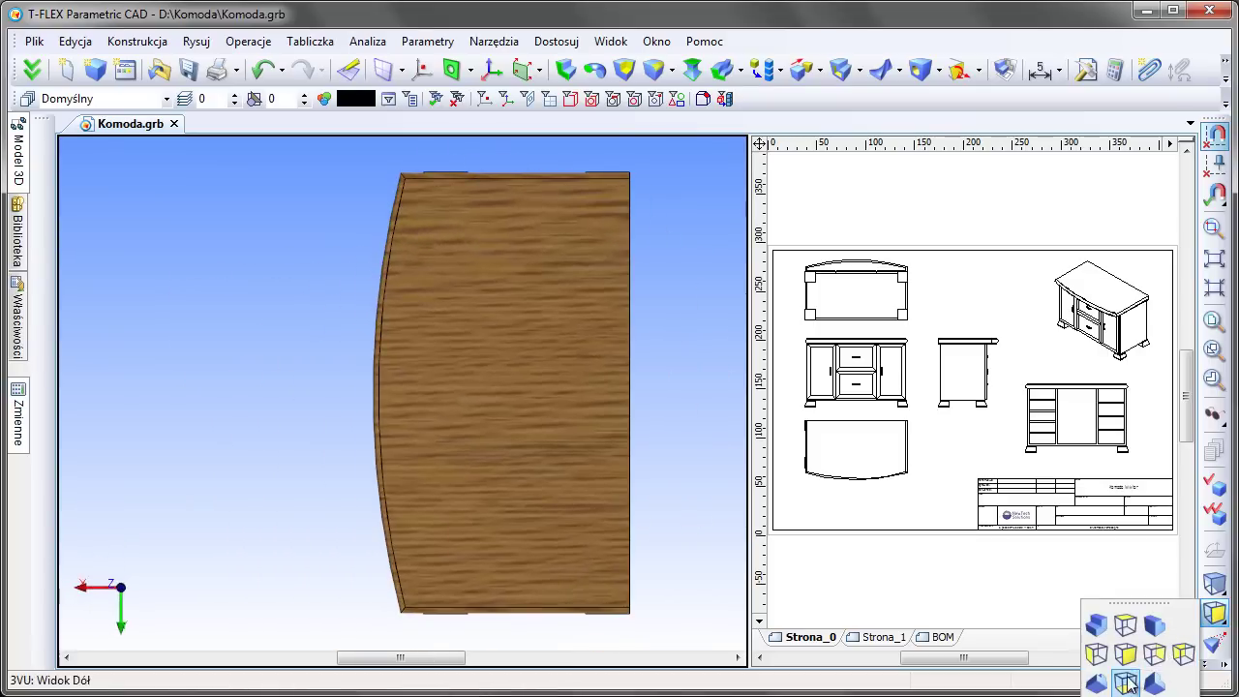
left_click(1128, 683)
left_click(1192, 634)
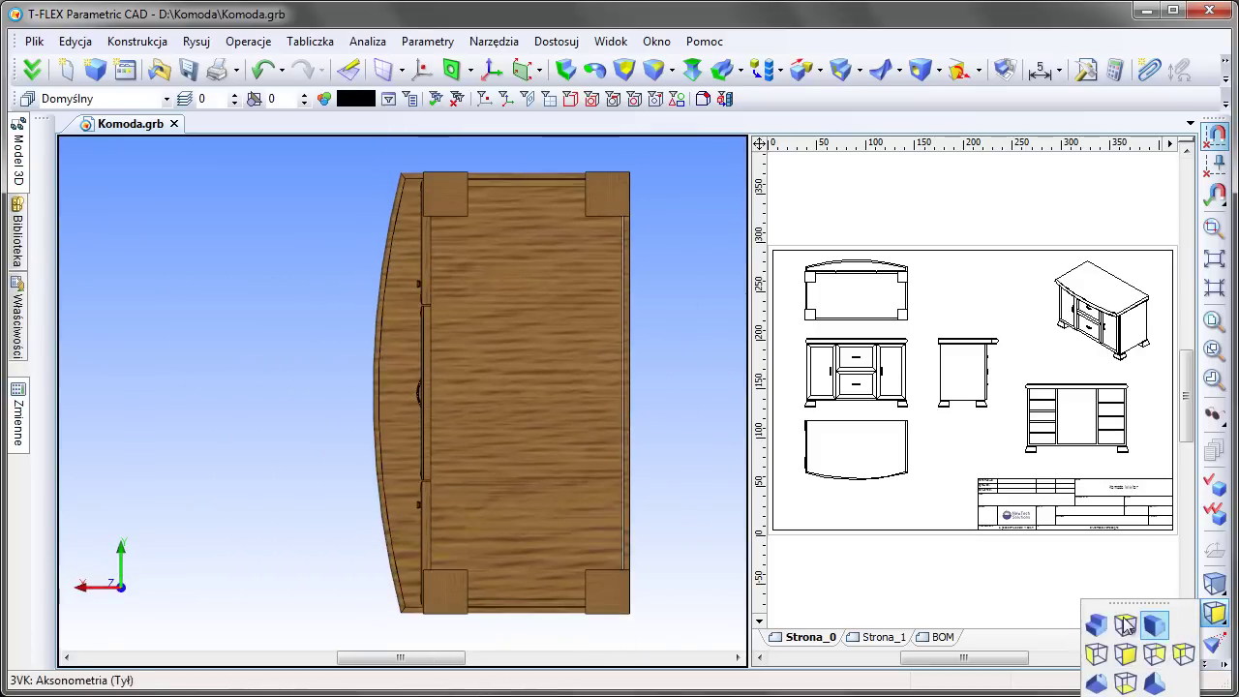
left_click(1102, 628)
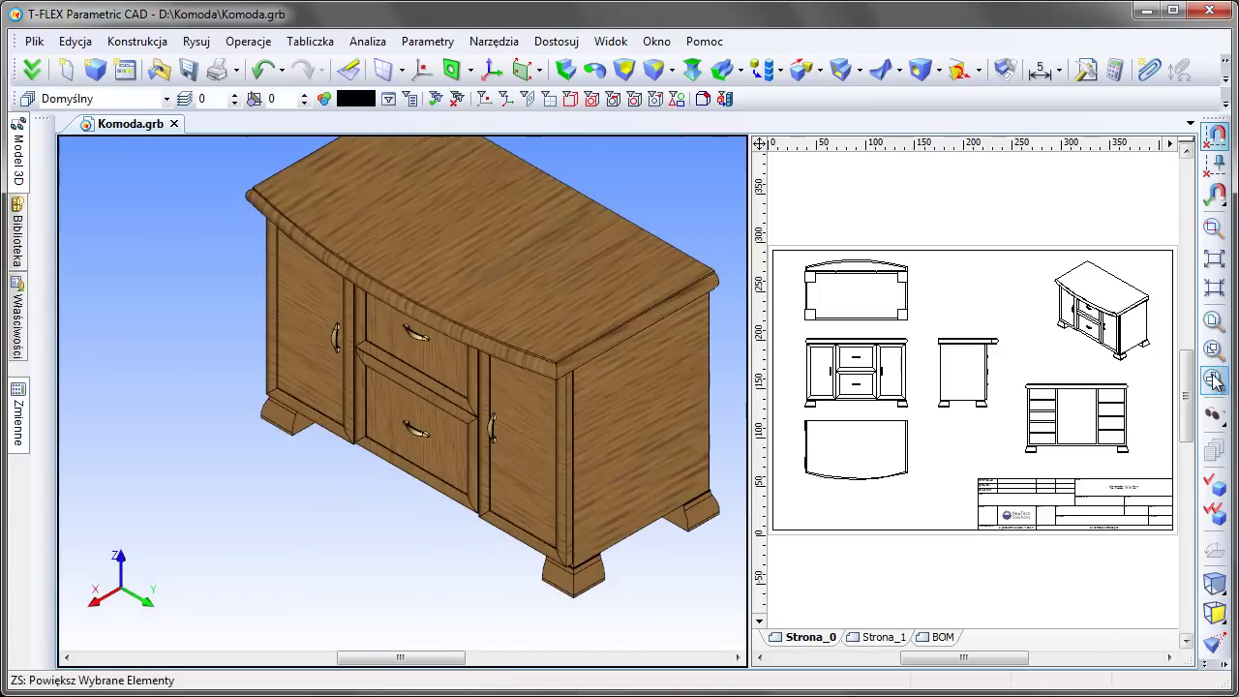
left_click(1214, 349)
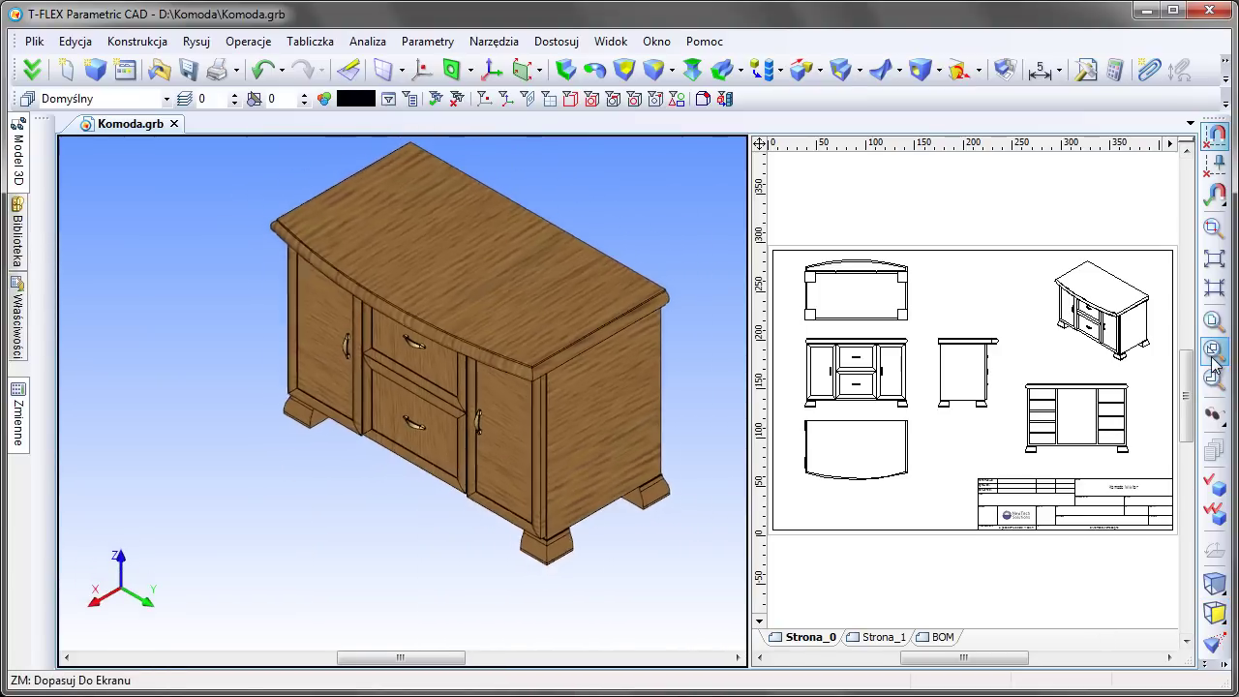
- Switch from the Strona_1 sheet to the BOM page and fit the whole table in view
left_click(881, 637)
left_click(937, 637)
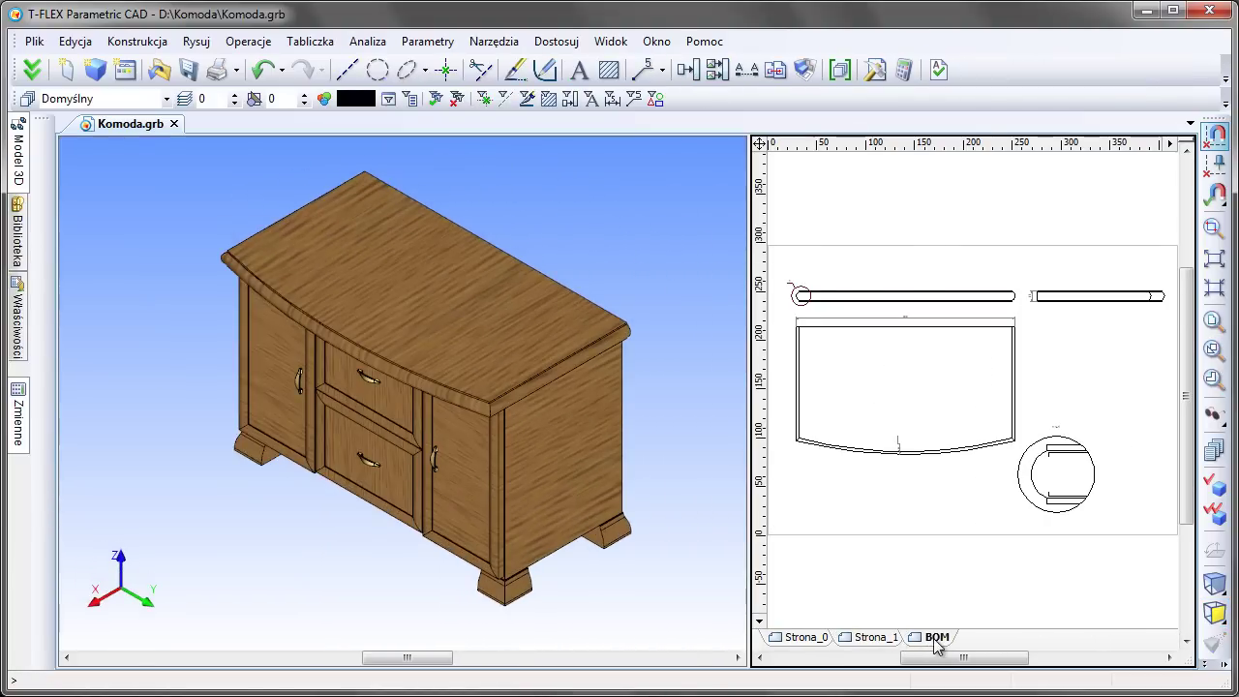
scroll(855, 391, "up", 2)
scroll(901, 387, "up", 2)
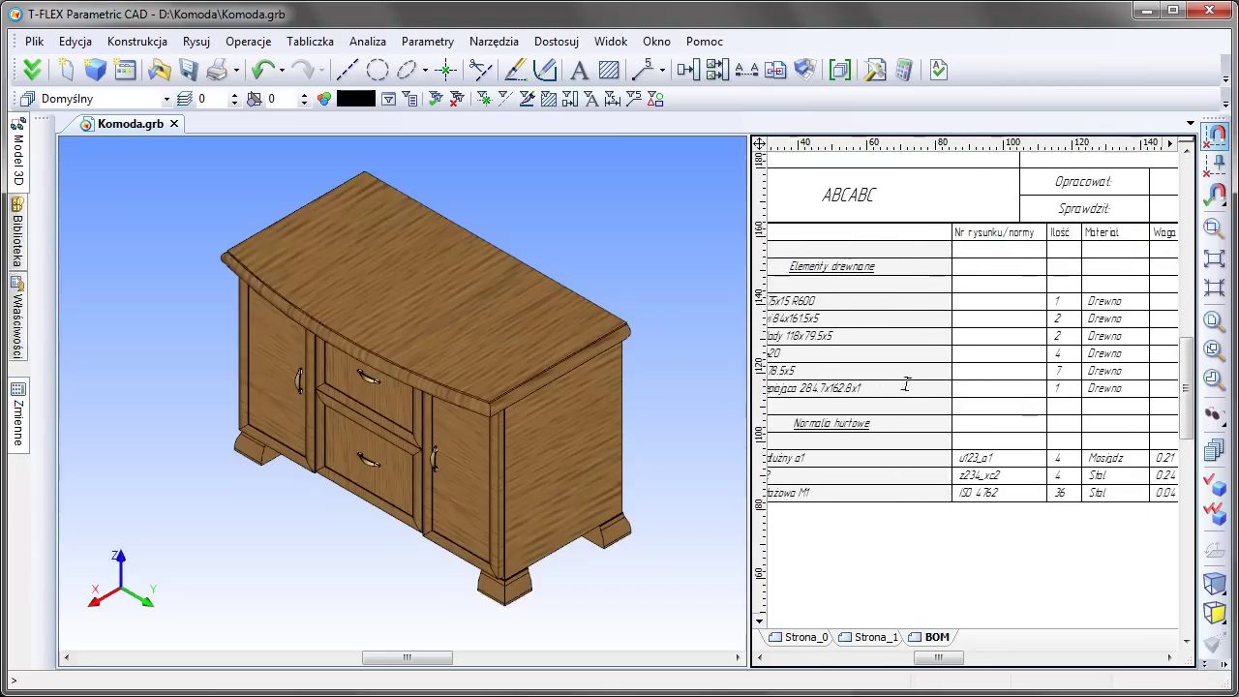
scroll(959, 397, "up", 2)
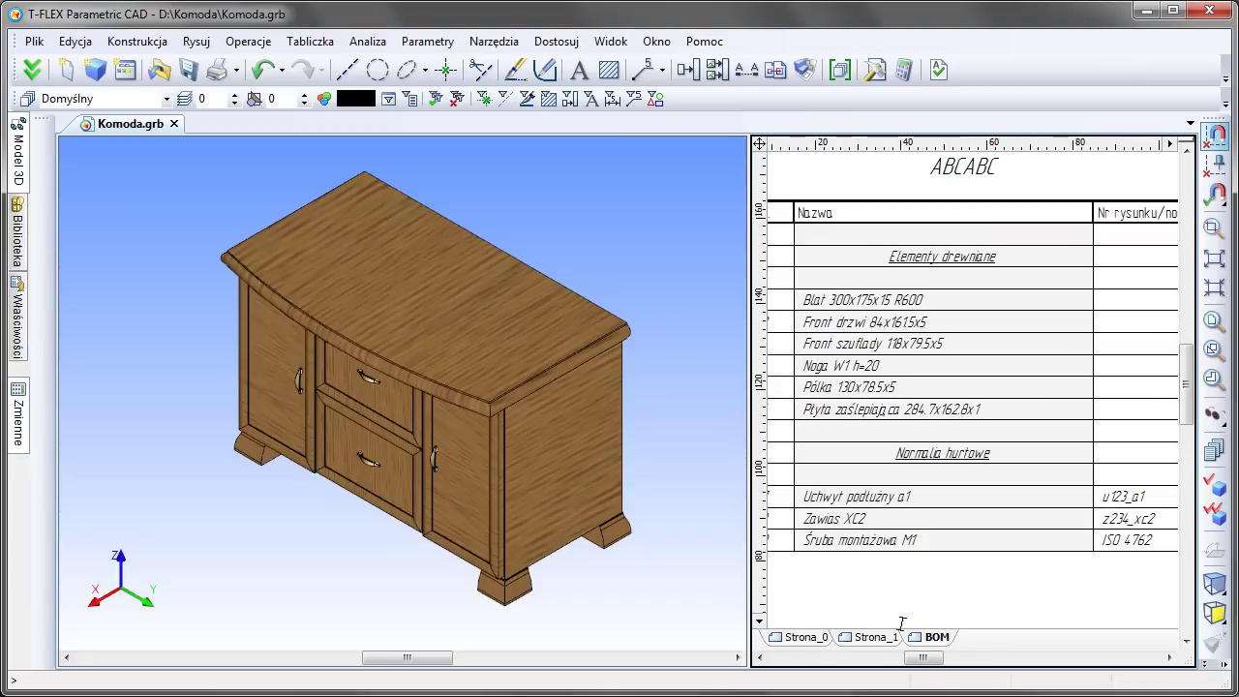
mouse_move(925, 658)
left_mouse_down()
mouse_move(944, 663)
mouse_move(915, 664)
left_mouse_up()
left_click(1212, 323)
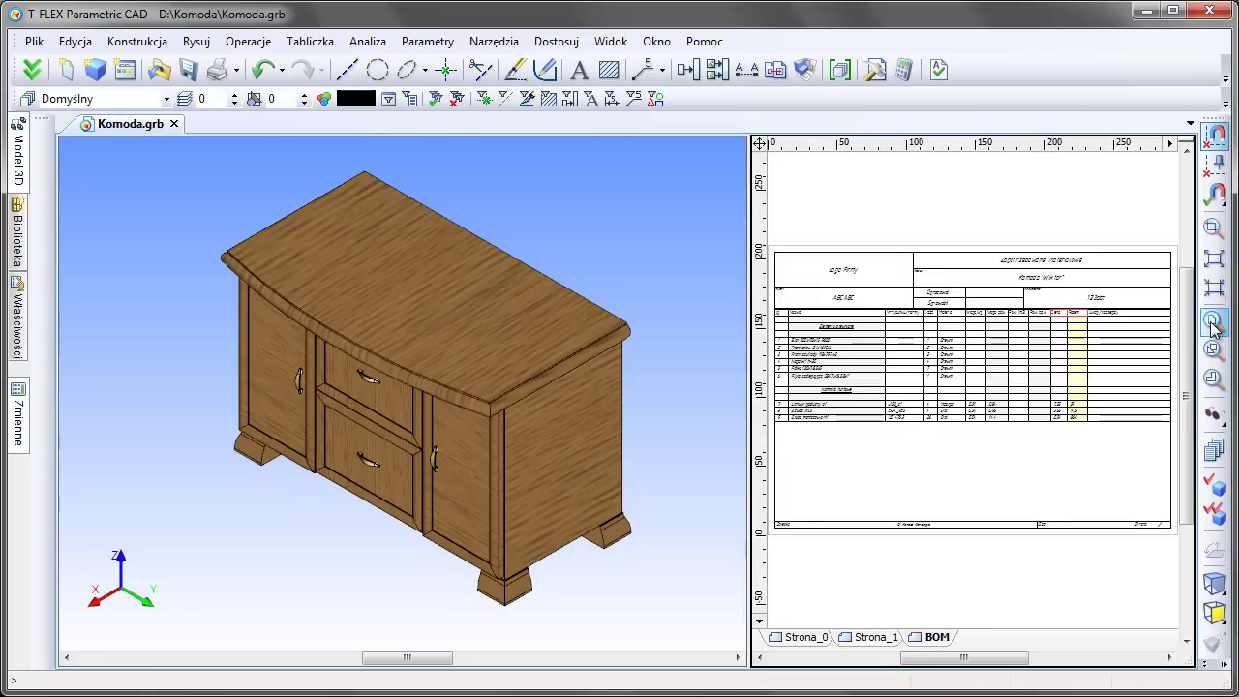
key("ctrl+m")
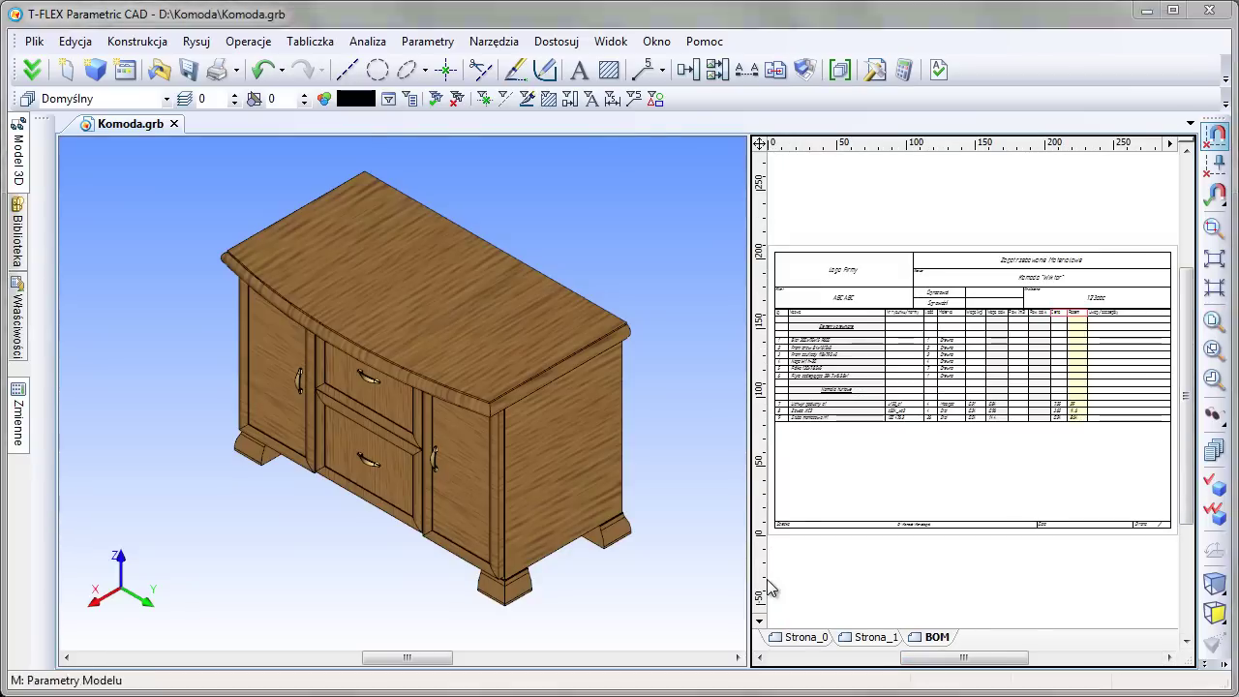
- Enter height 180, width 160 and length 280 in the Komoda parameters
left_click(312, 110)
double_click(313, 109)
type("160")
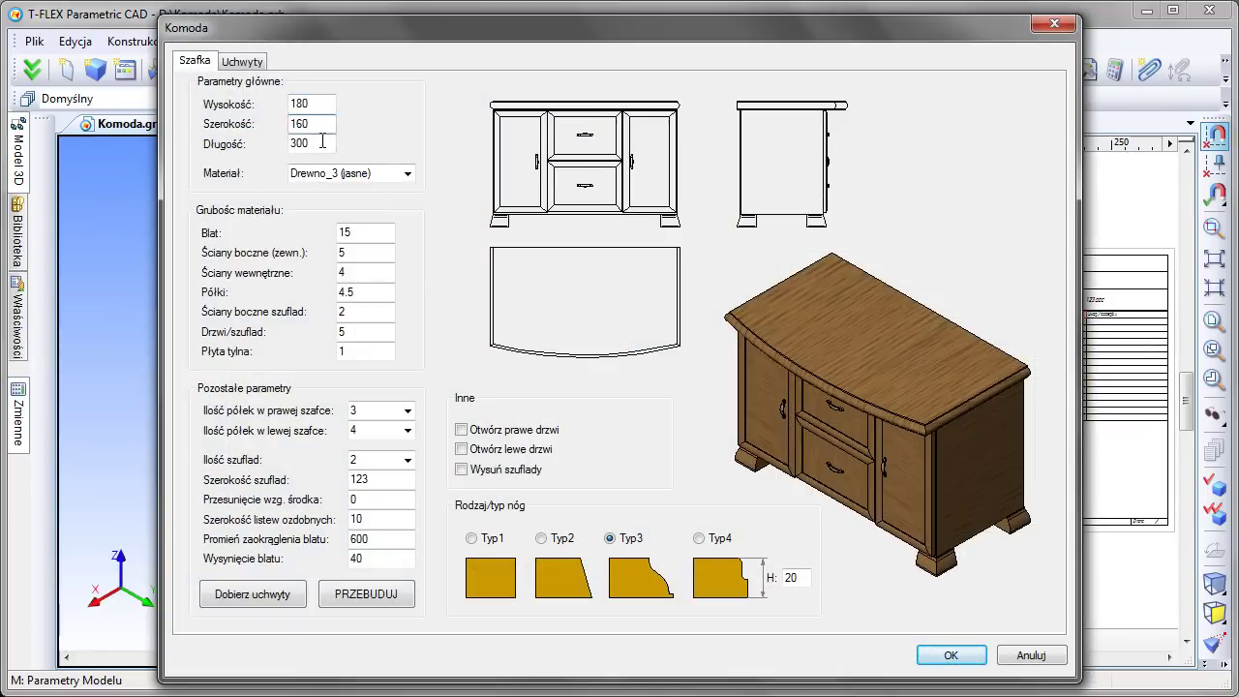
double_click(323, 143)
type("280")
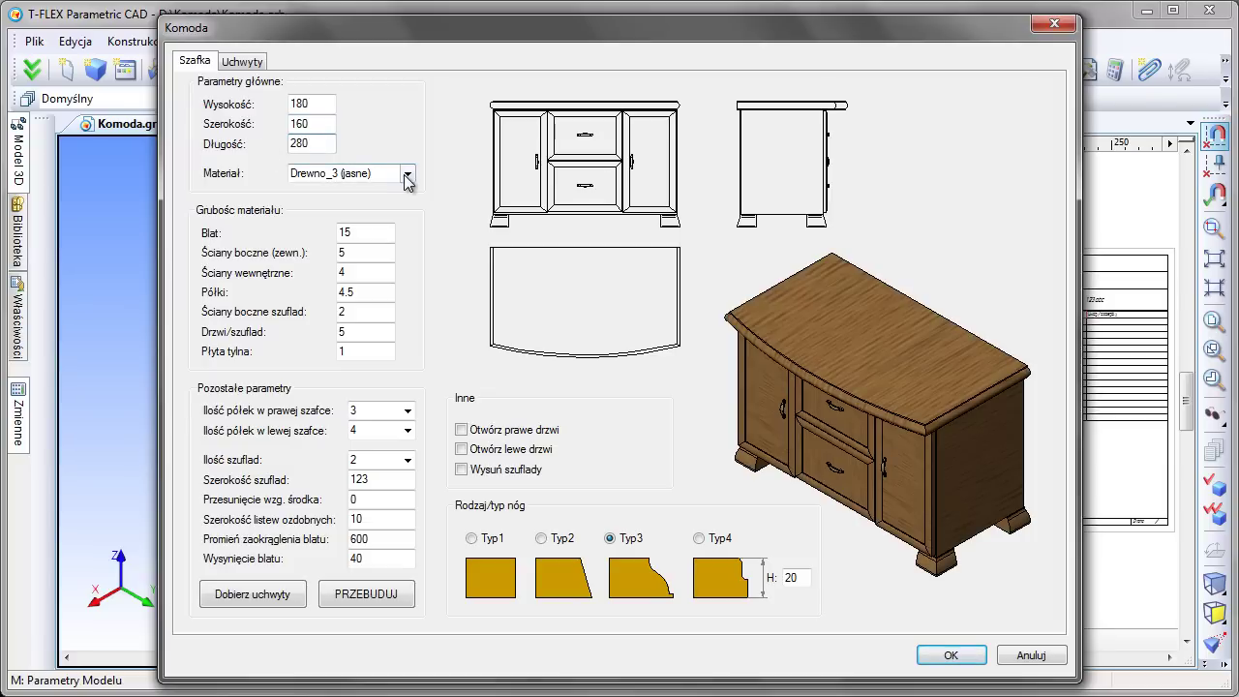
- Choose the dark Drewno_6 (ciemne) material and rebuild the chest
left_click(407, 176)
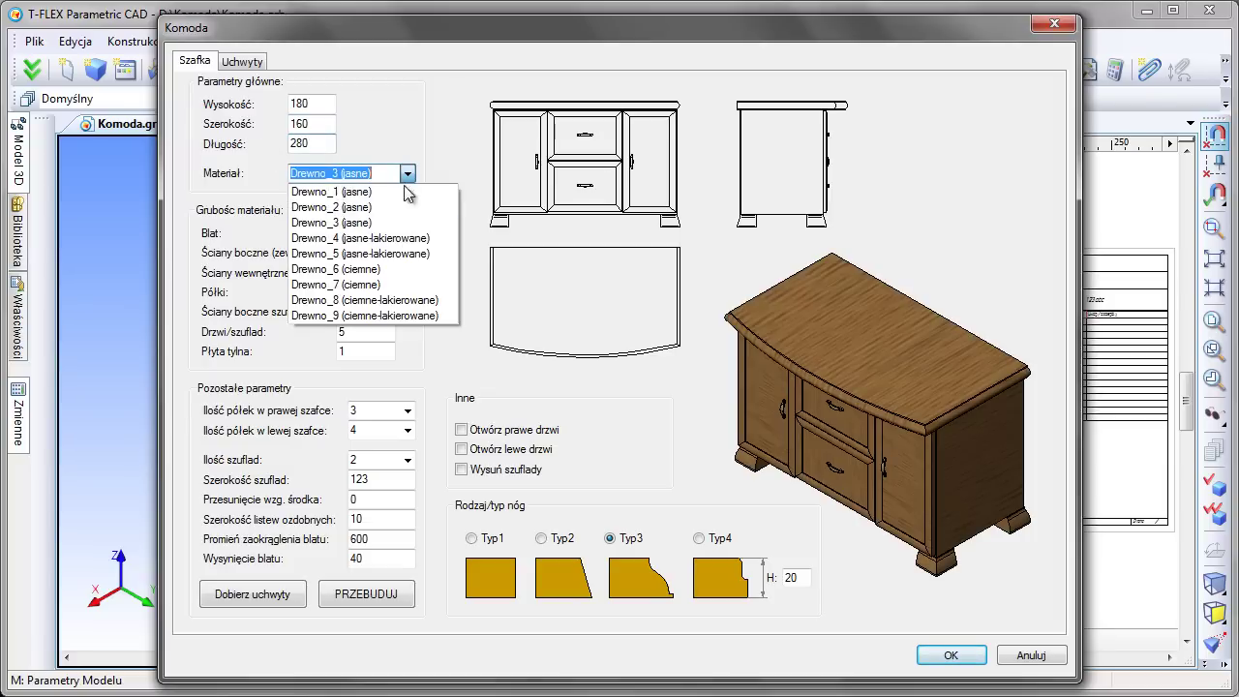
left_click(395, 268)
left_click(378, 594)
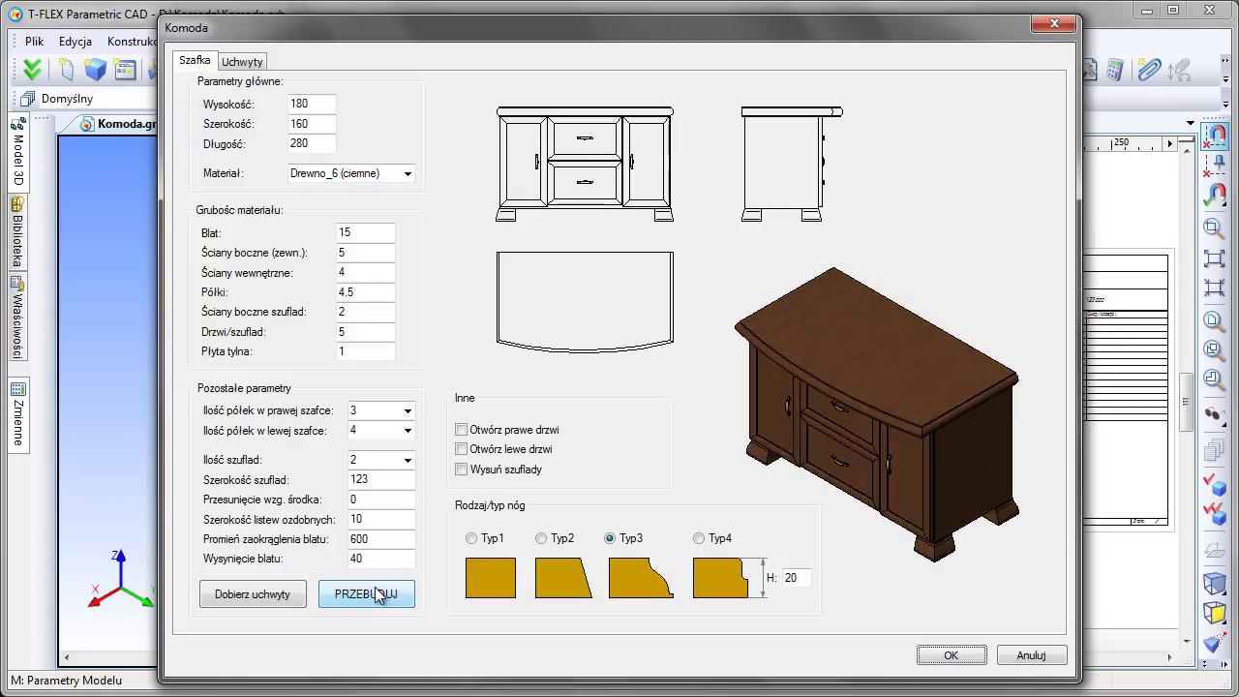
left_click(408, 175)
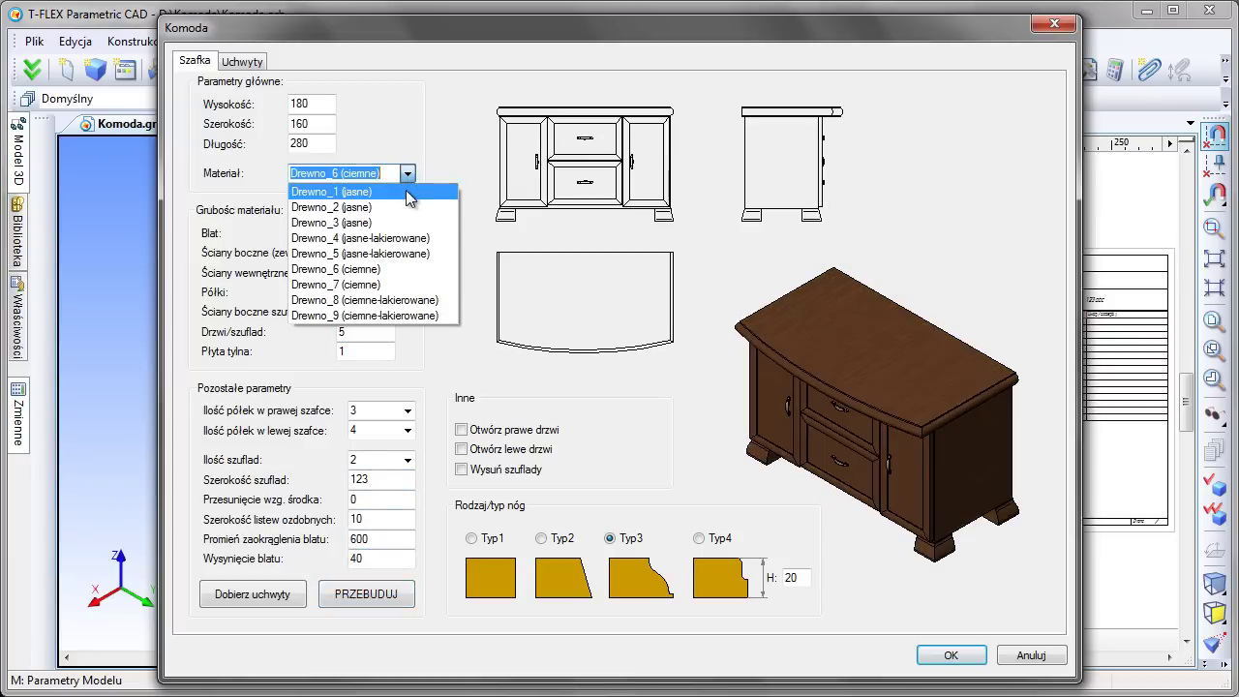
- Rebuild in light Drewno_1 wood, previewing open doors and pulled-out drawers, ending with left door open
left_click(397, 189)
left_click(376, 595)
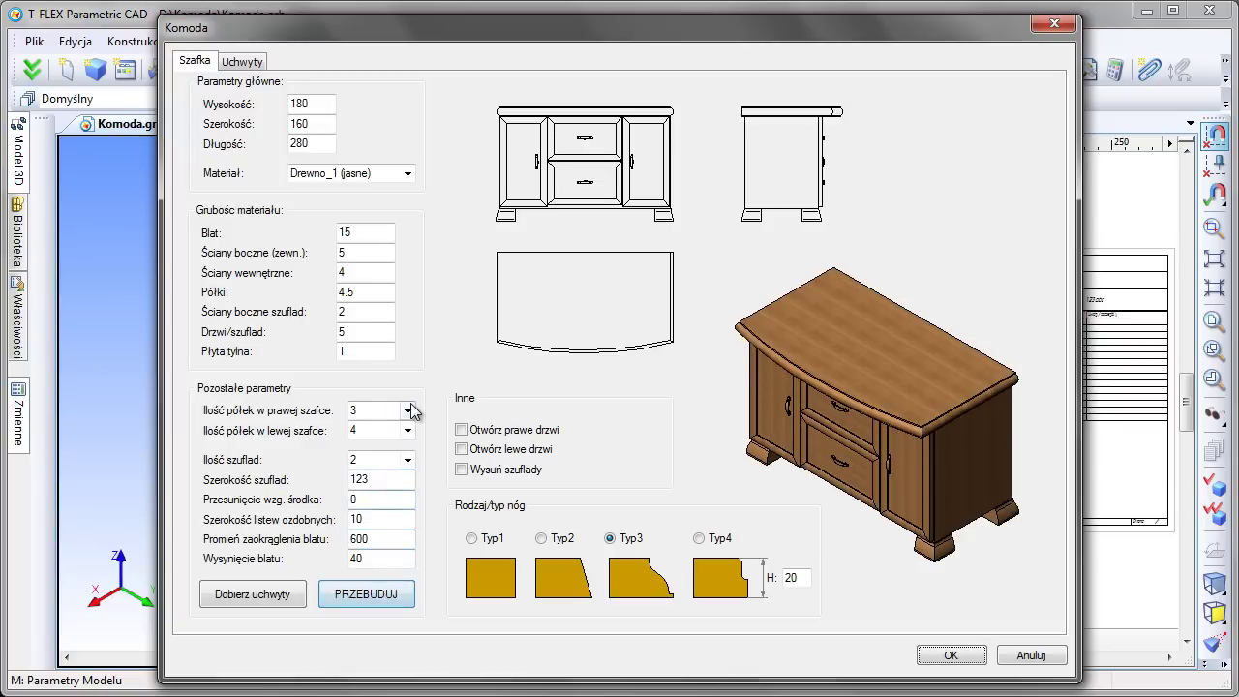
left_click(461, 429)
left_click(381, 592)
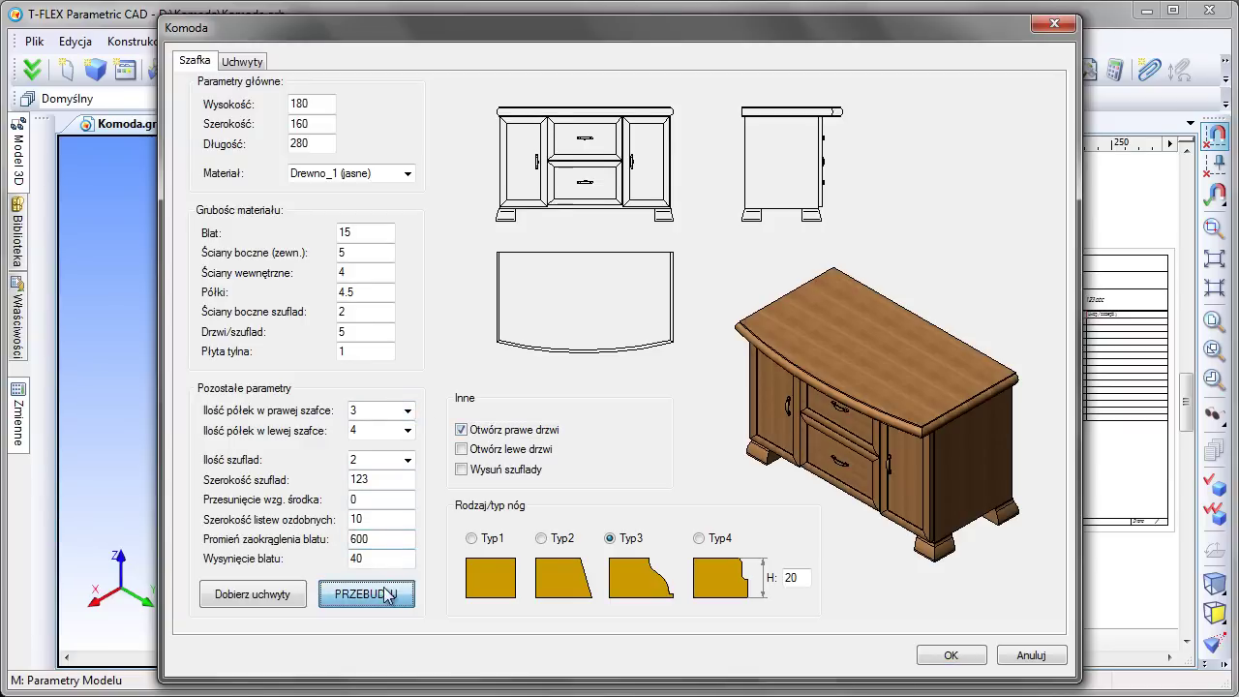
left_click(461, 449)
left_click(393, 590)
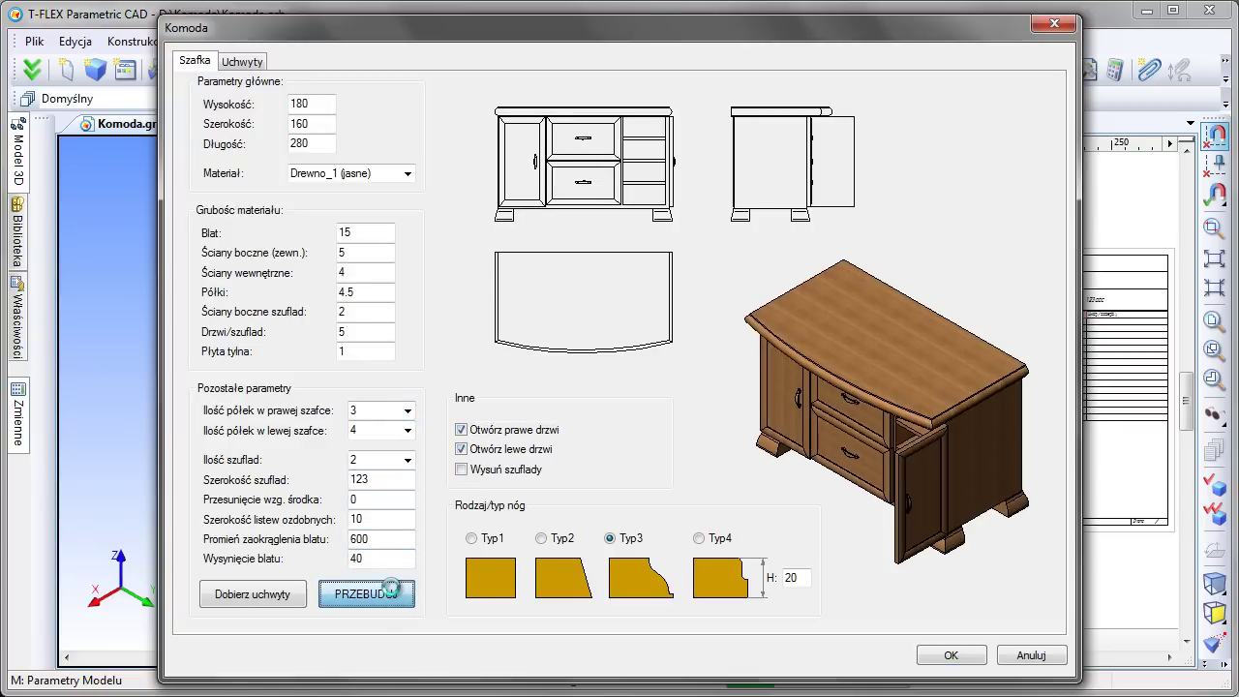
left_click(462, 468)
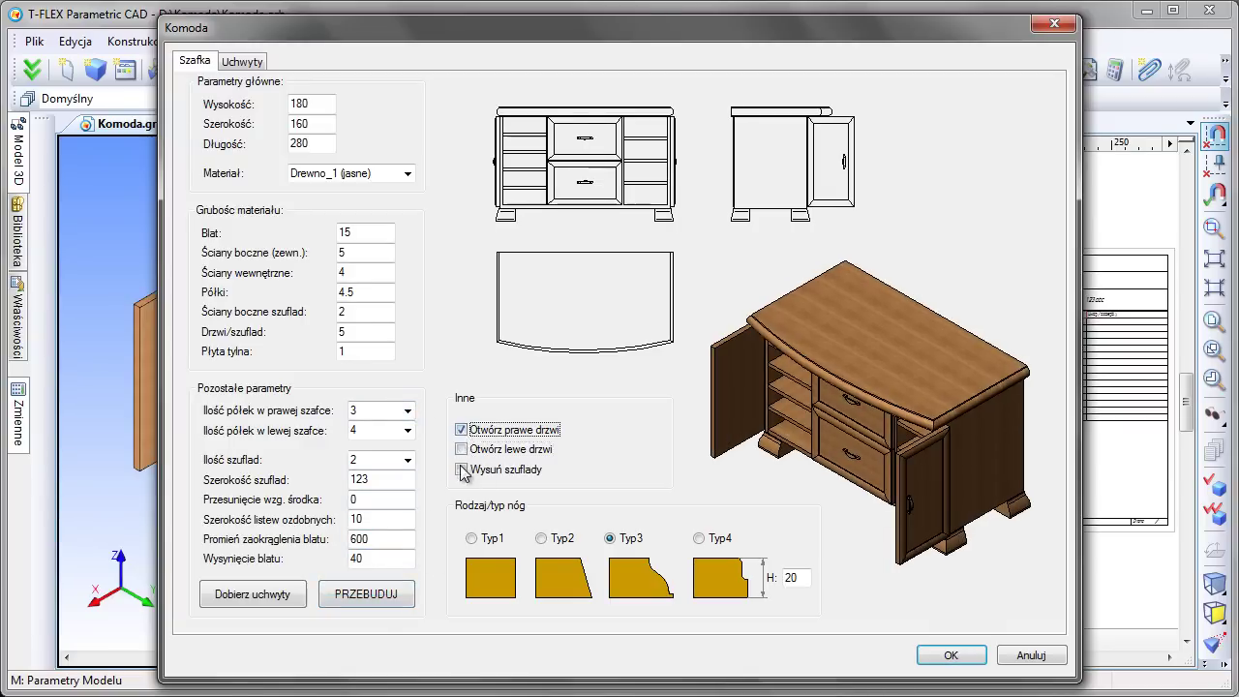
left_click(377, 593)
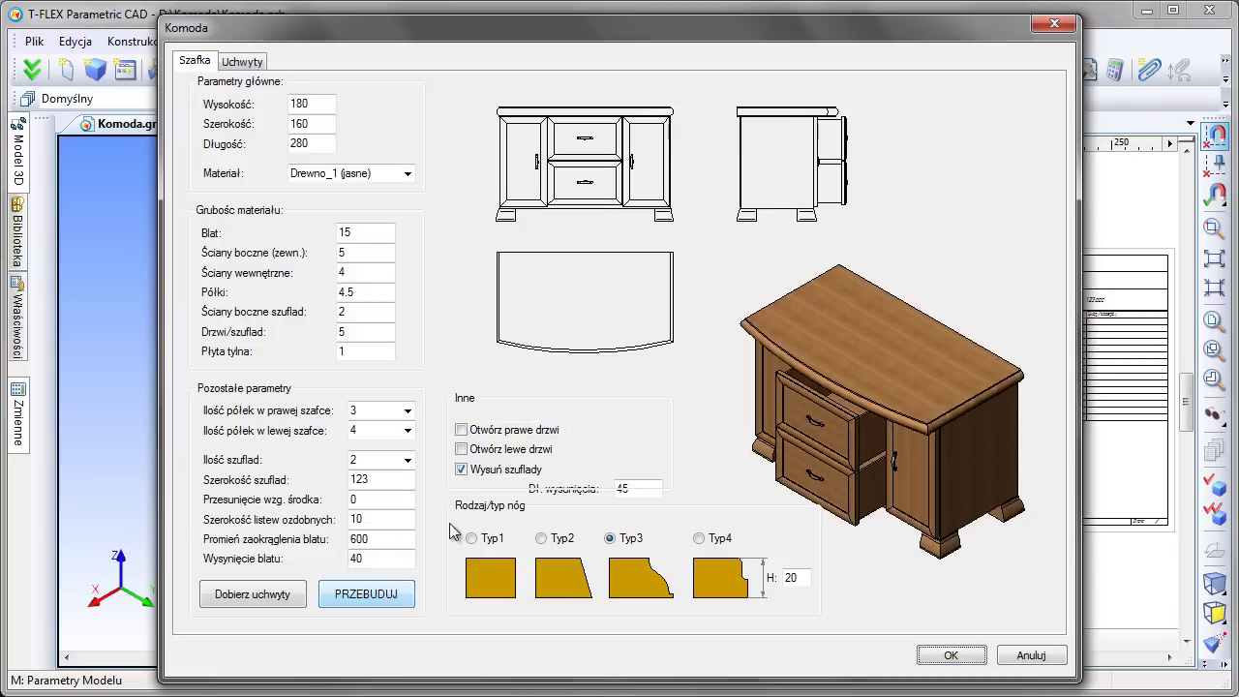
left_click(461, 449)
left_click(382, 594)
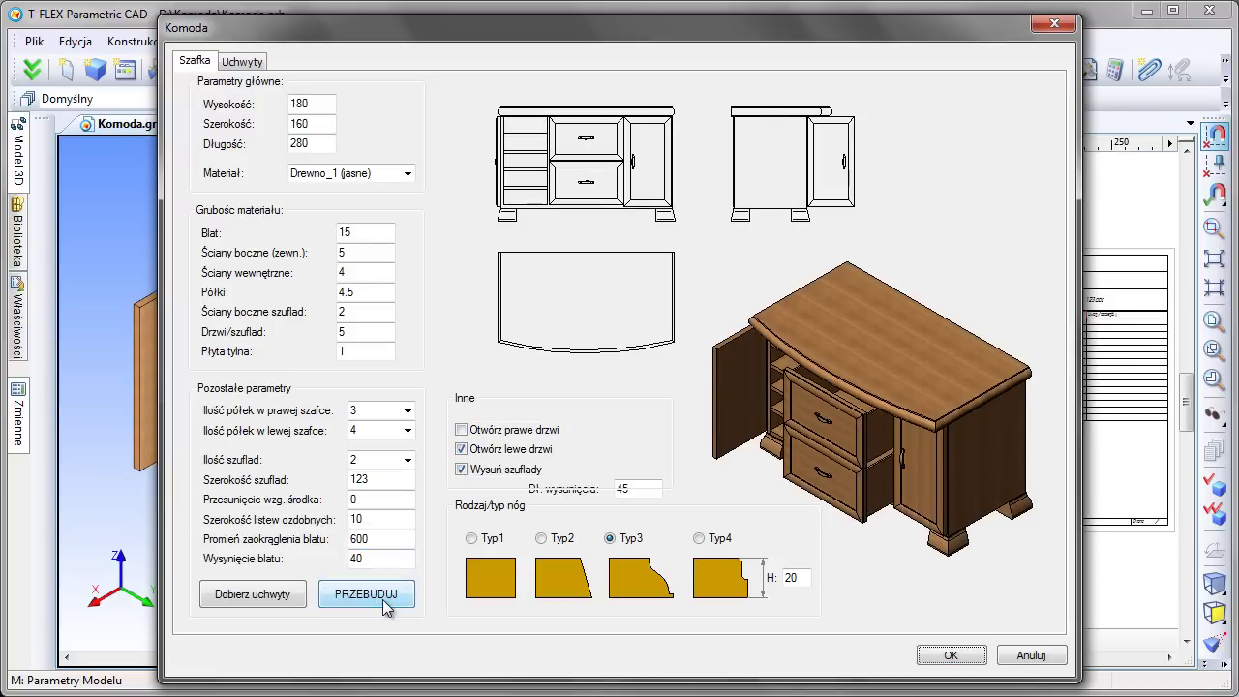
- Try 2, 1, then 3 left-cabinet shelves, and rebuild with the drawers pushed closed
left_click(408, 430)
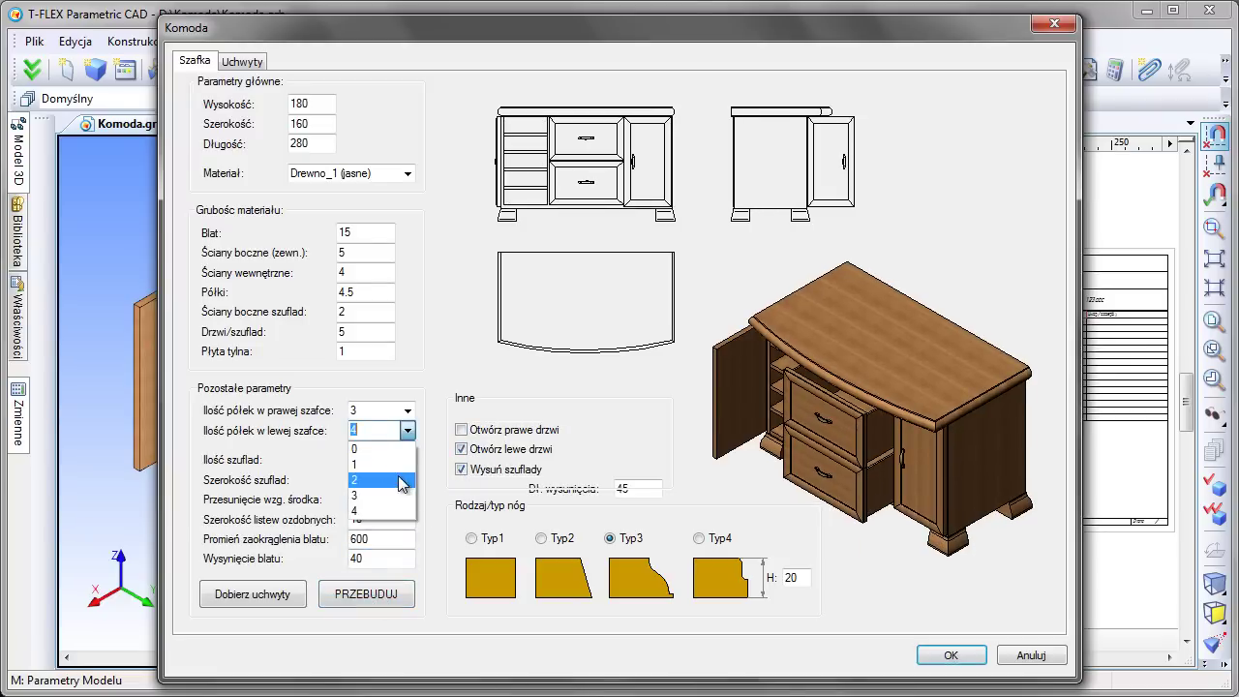
left_click(401, 475)
left_click(383, 592)
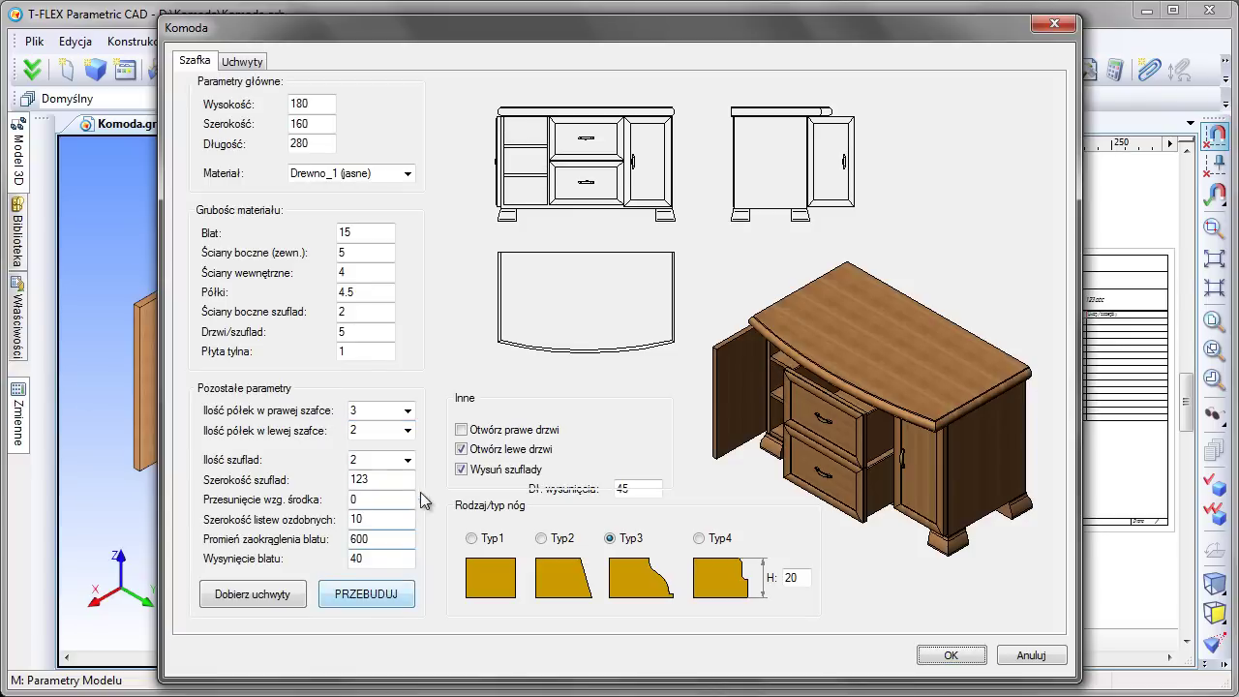
left_click(407, 432)
left_click(383, 455)
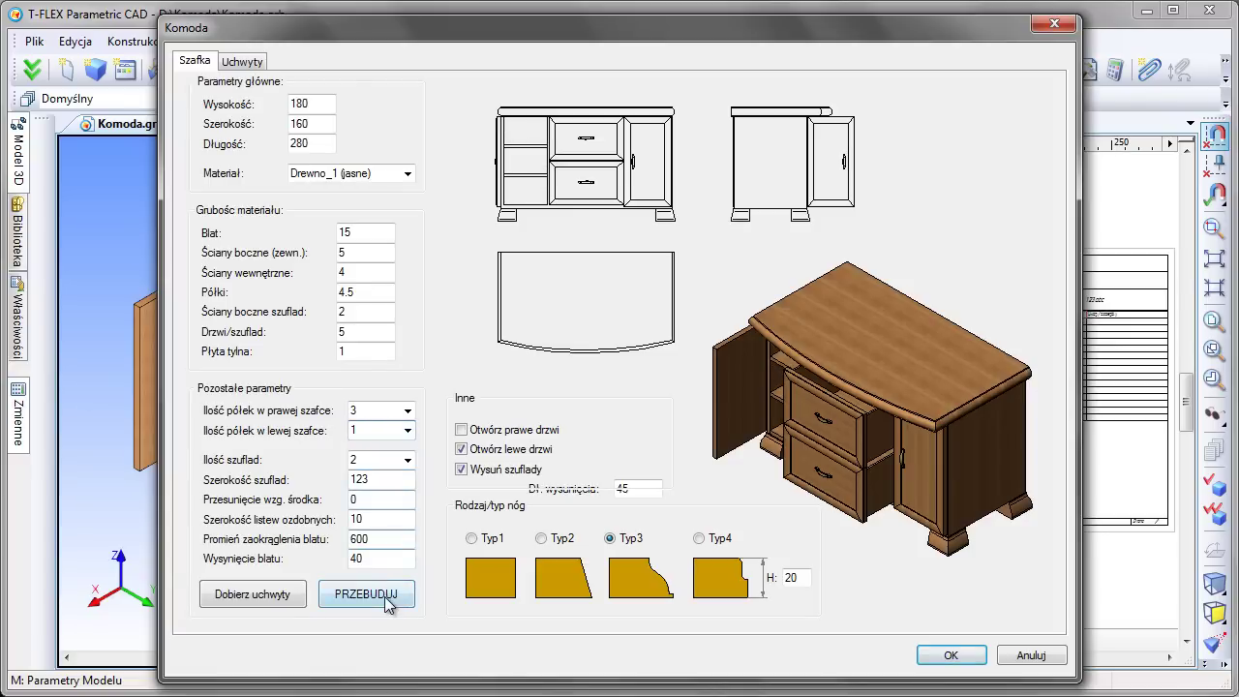
left_click(385, 595)
left_click(408, 430)
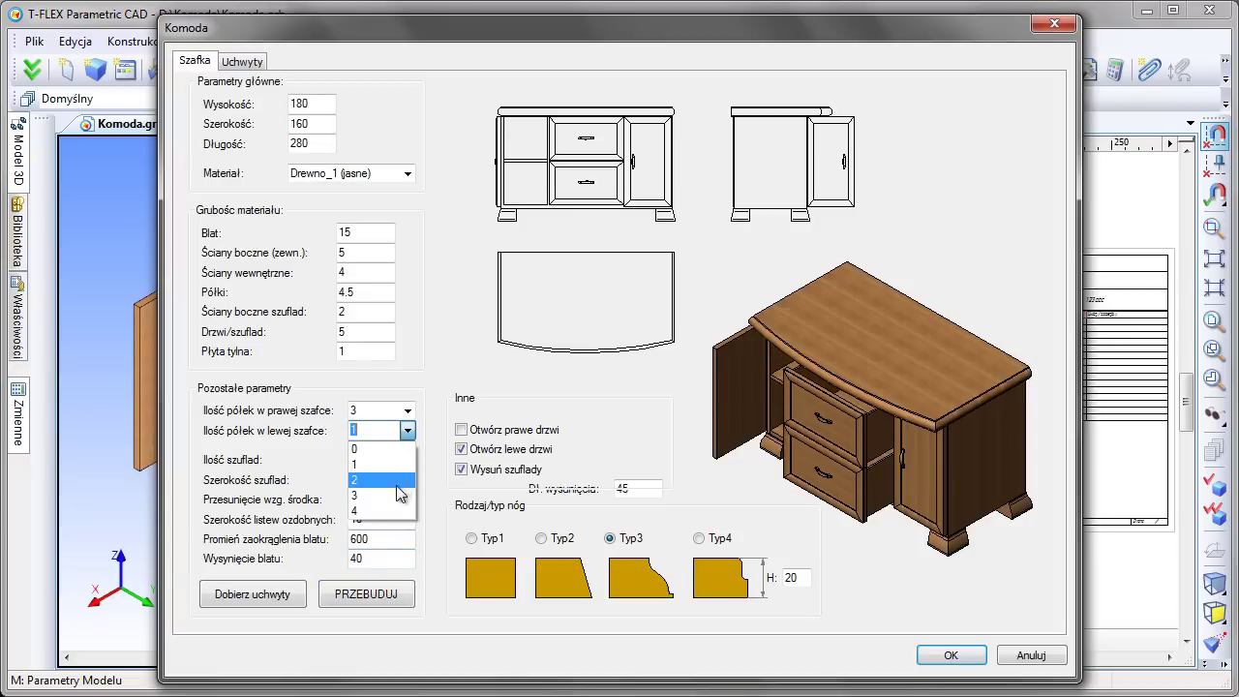
left_click(394, 497)
left_click(370, 594)
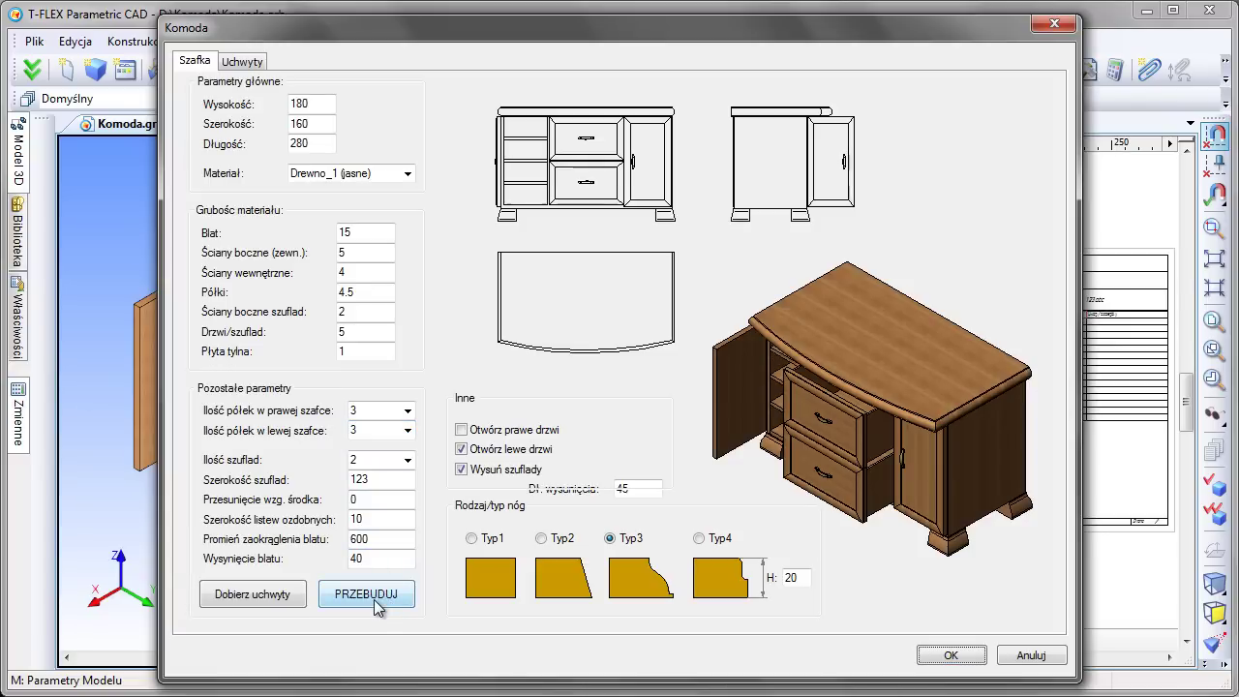
left_click(484, 474)
left_click(383, 593)
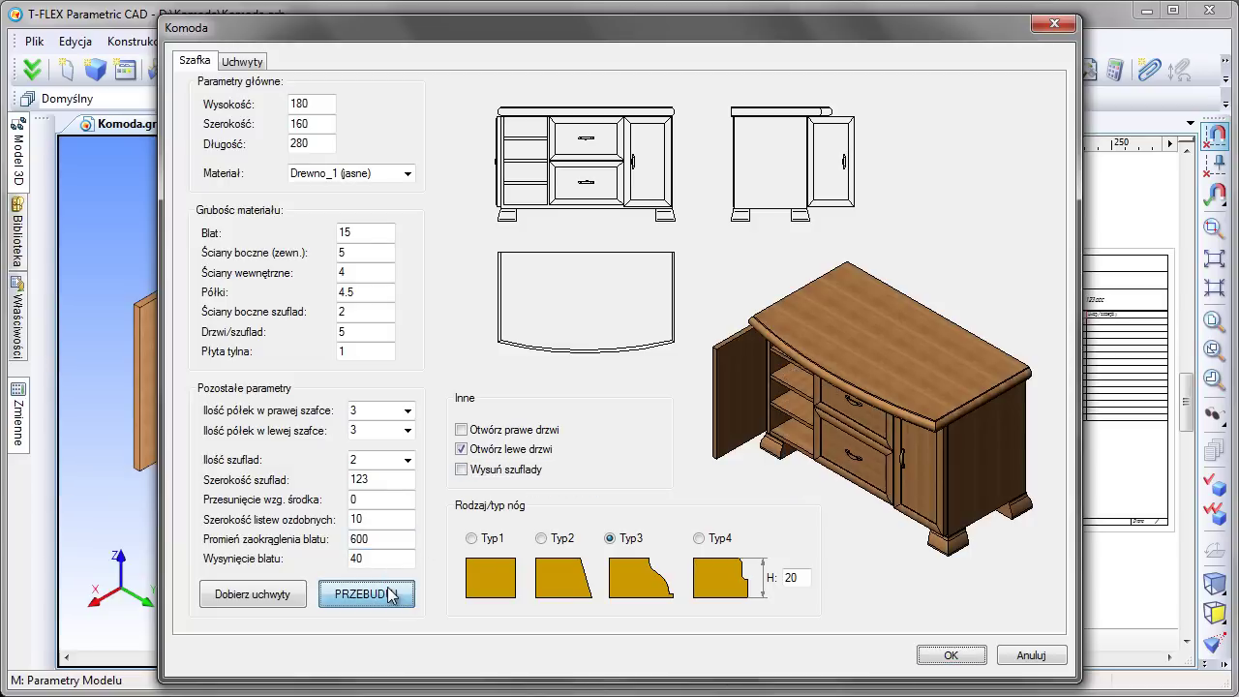
- Open the right door, give the right cabinet four shelves, and set three drawers
left_click(462, 429)
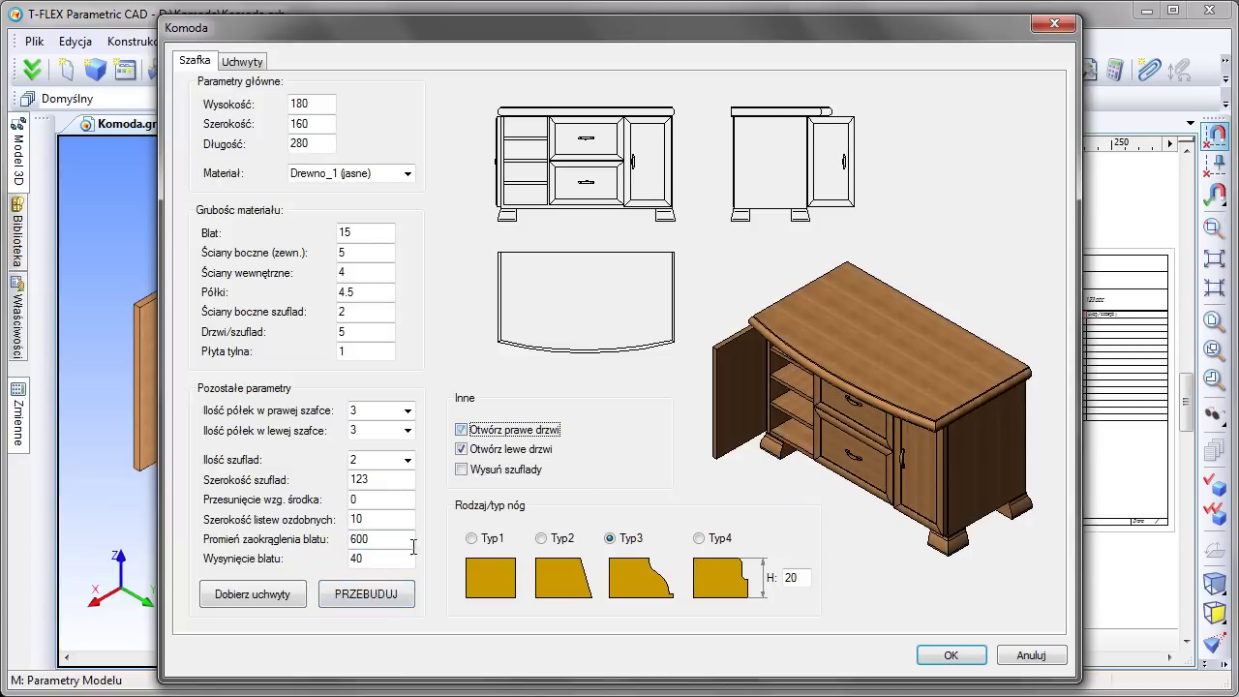
left_click(387, 594)
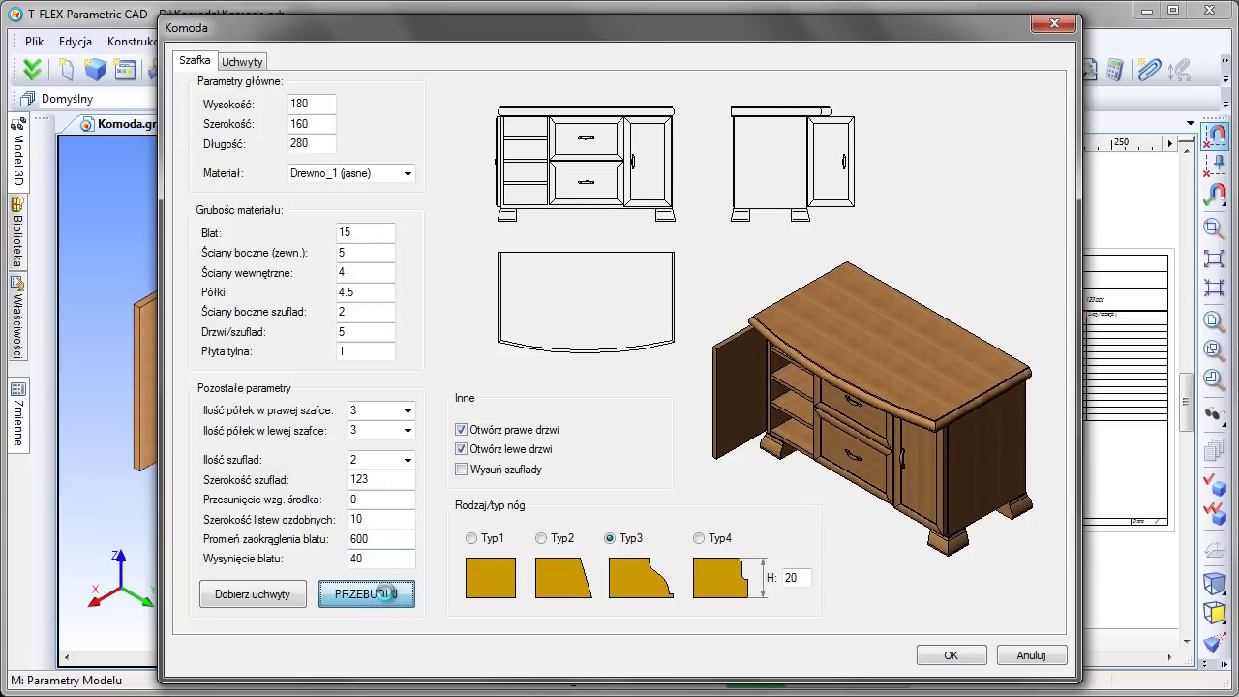
left_click(407, 410)
left_click(392, 508)
left_click(381, 596)
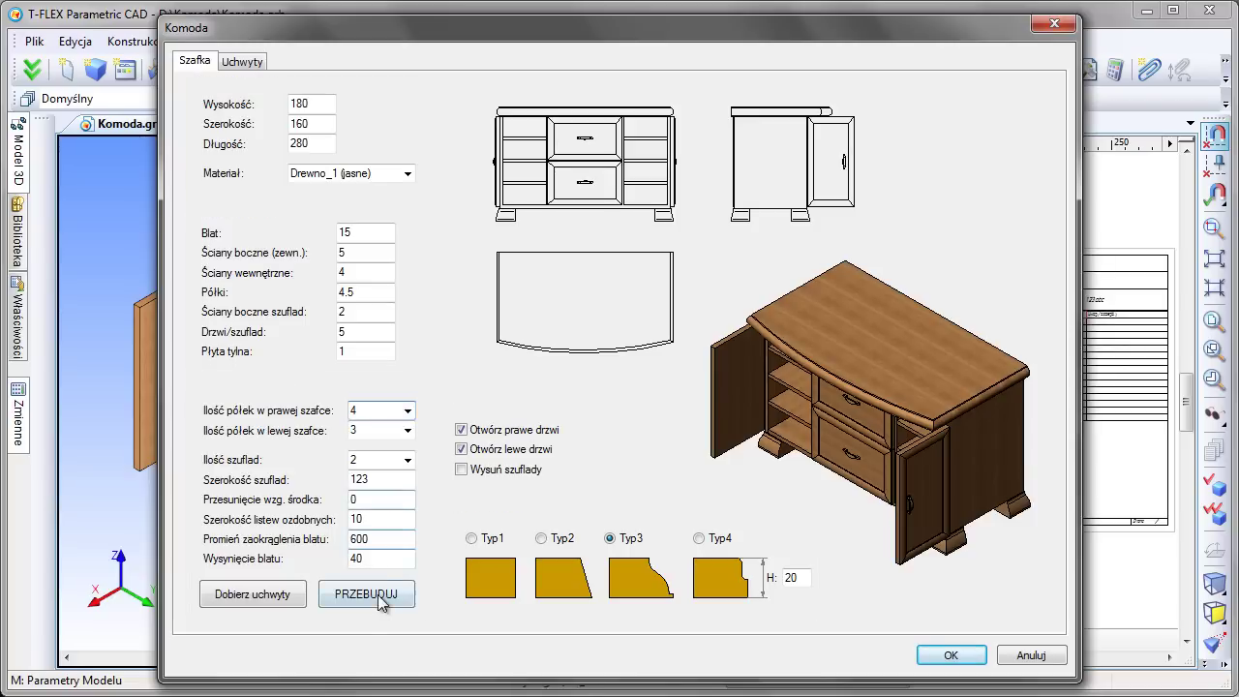
left_click(408, 461)
left_click(404, 495)
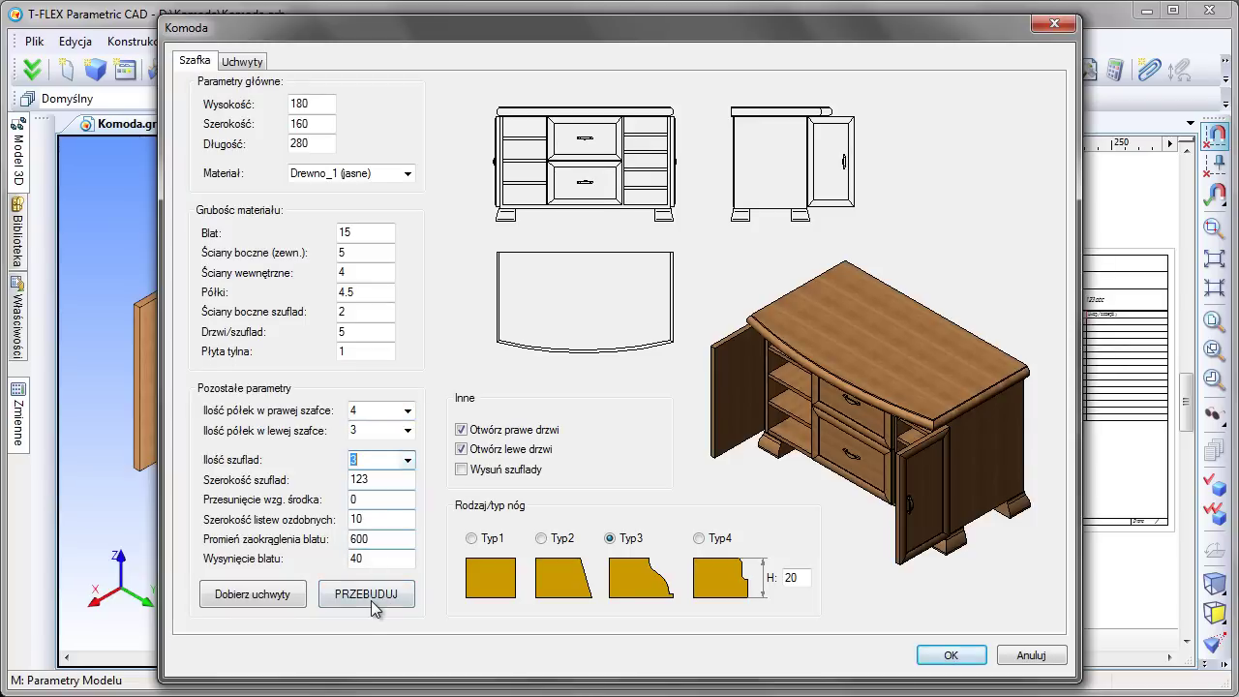
left_click(371, 597)
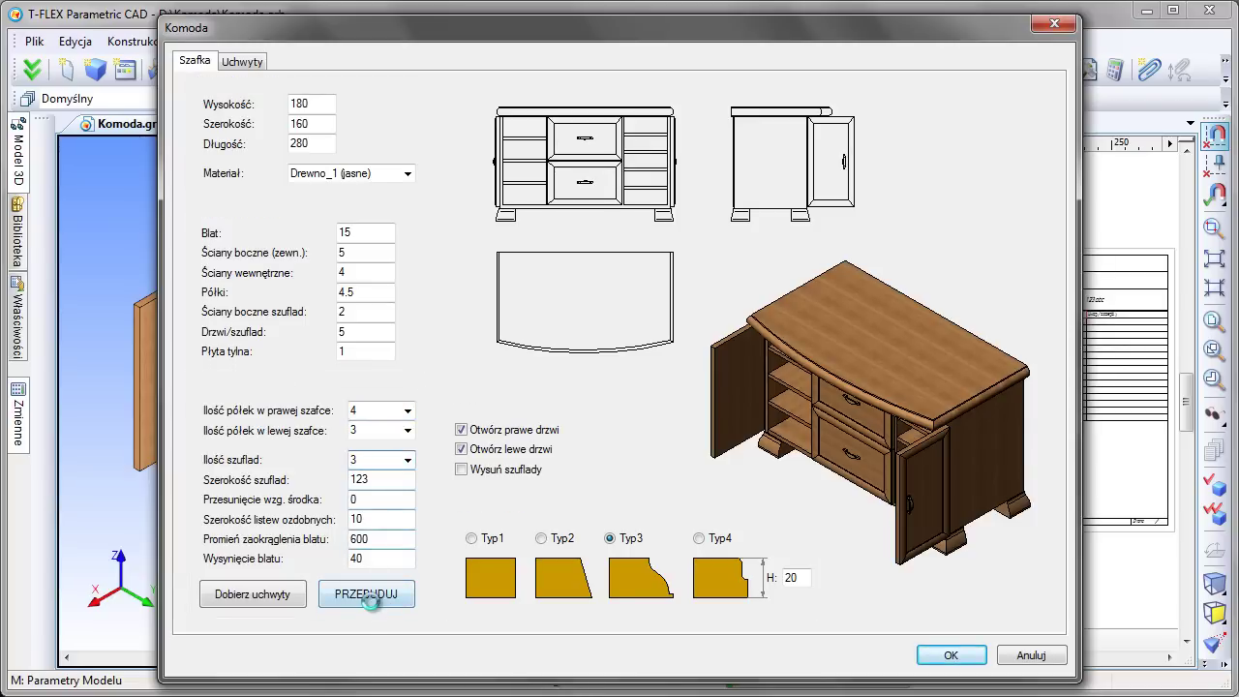
- Close both doors, pull the drawers out, and try four drawers before returning to three
left_click(461, 450)
left_click(461, 430)
left_click(462, 469)
left_click(385, 598)
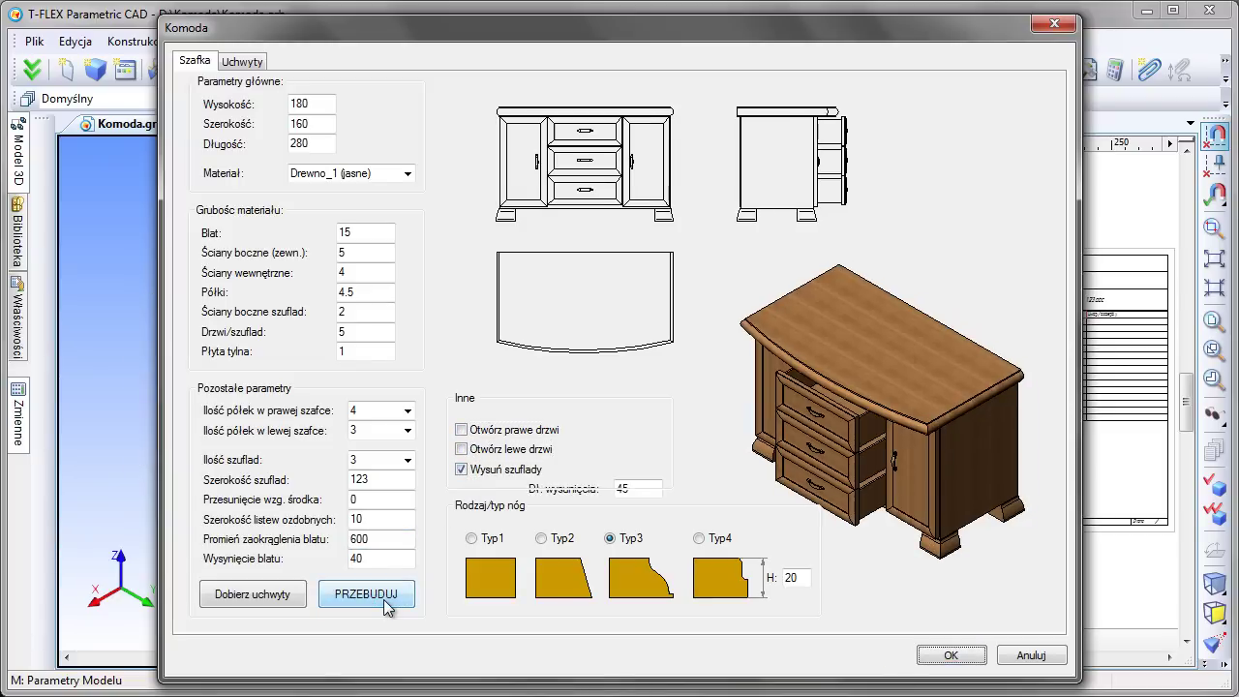
left_click(406, 460)
left_click(382, 509)
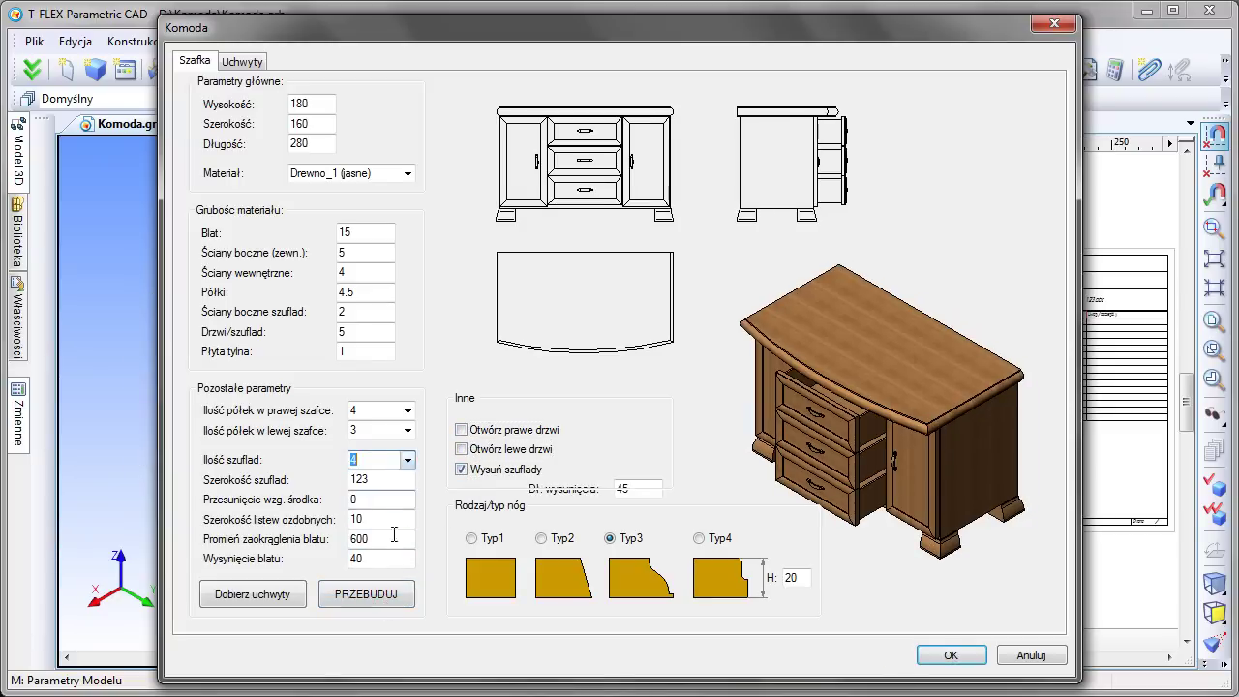
left_click(379, 600)
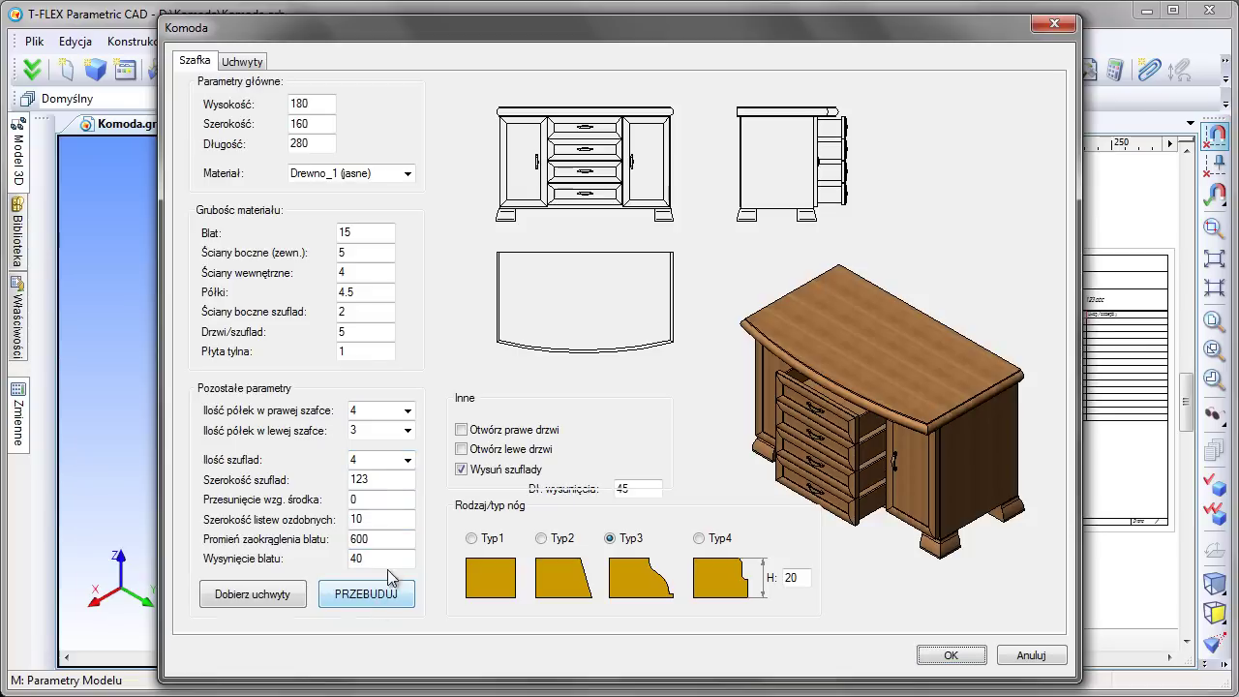
left_click(407, 460)
left_click(397, 496)
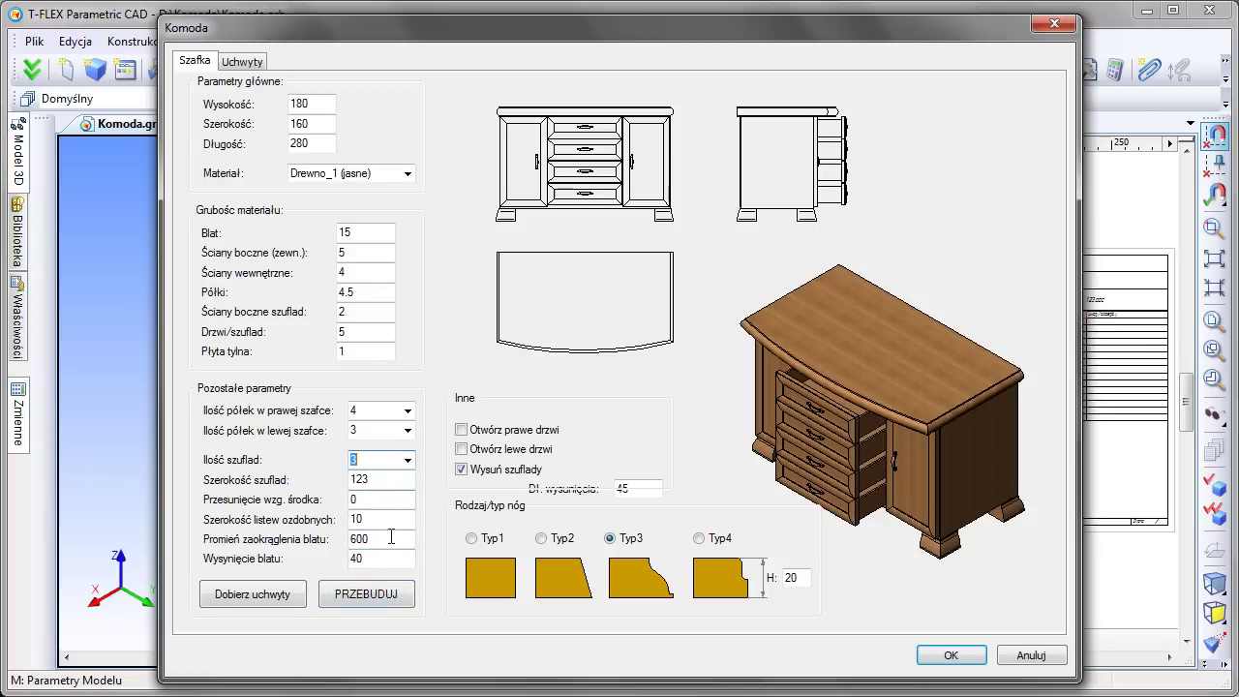
left_click(379, 605)
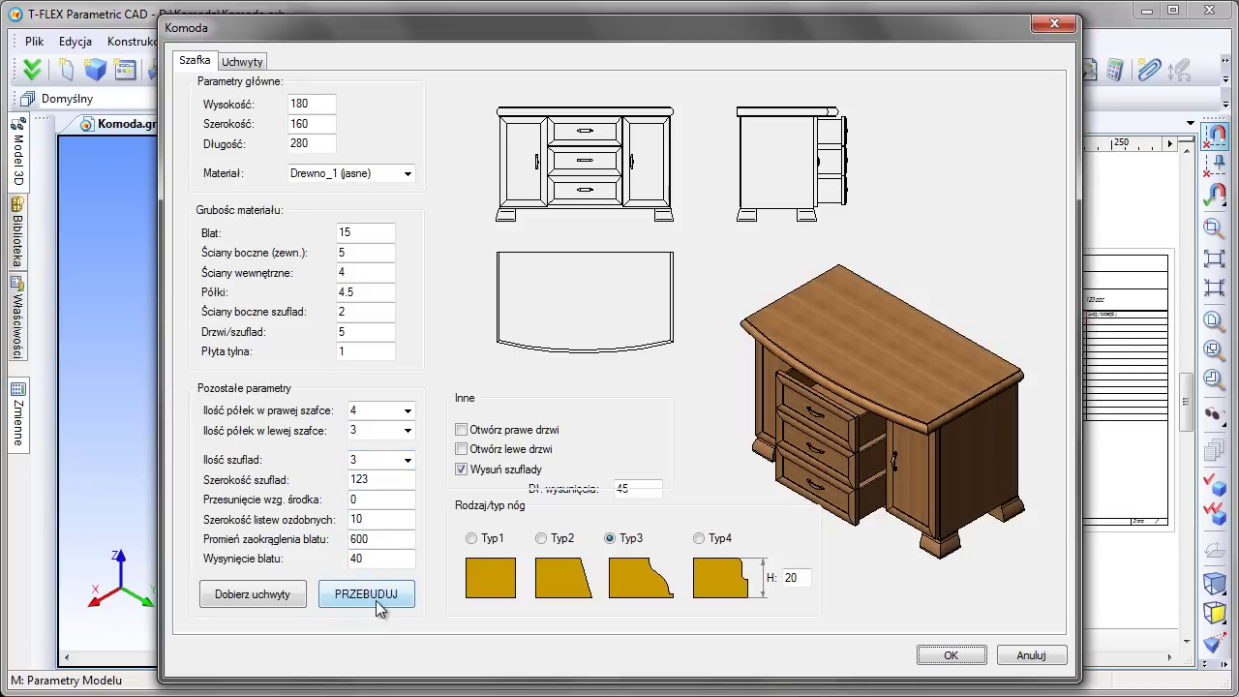
- Set the drawer width to 150, then 80, rebuilding each time
left_click_drag(387, 479, 324, 488)
type("1")
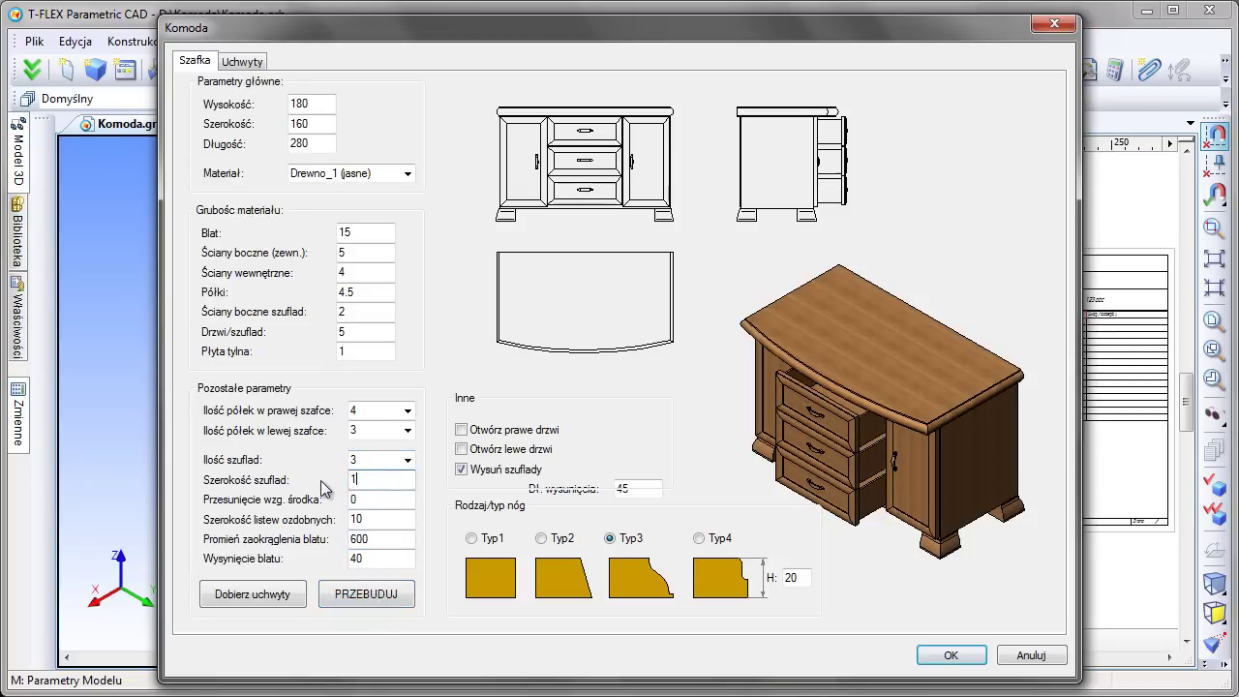
type("50")
left_click(357, 594)
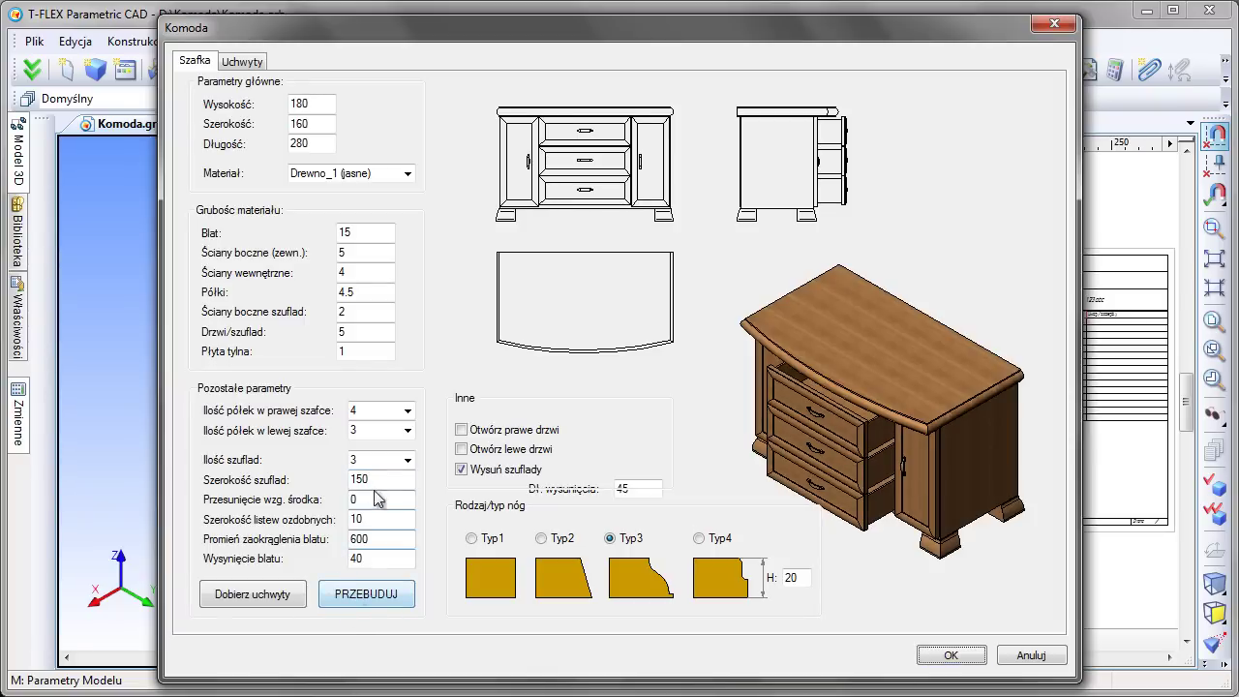
left_click_drag(388, 480, 317, 490)
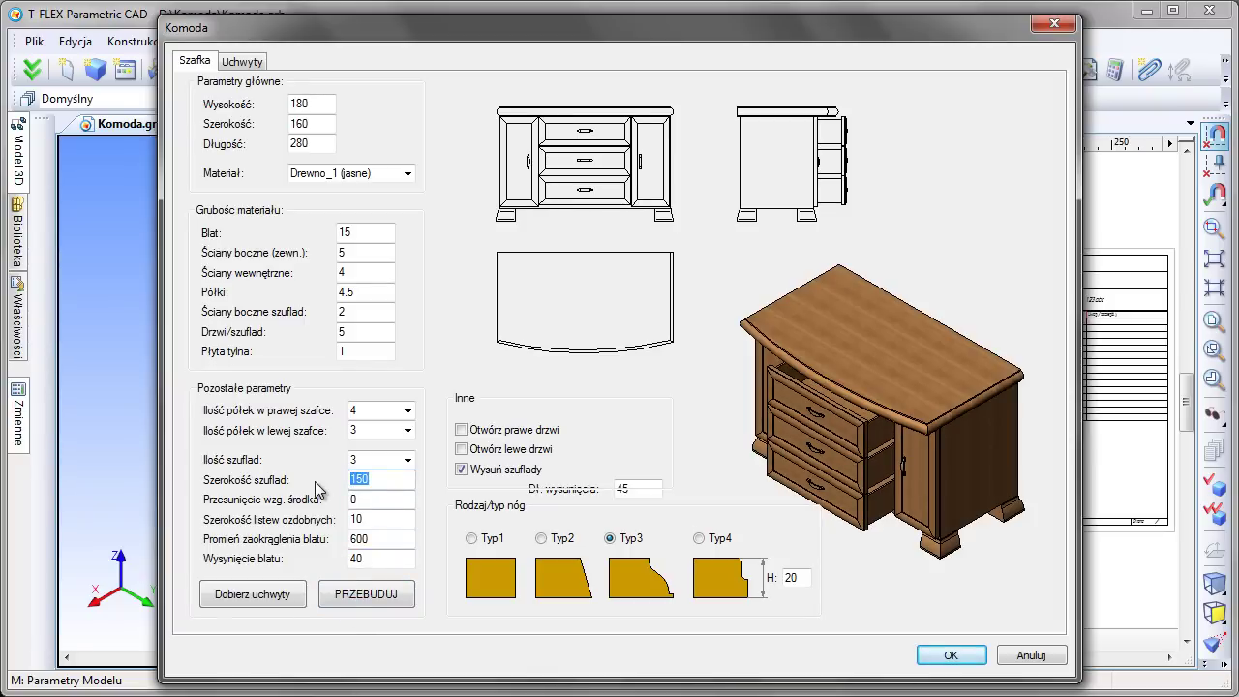
type("80")
left_click(346, 596)
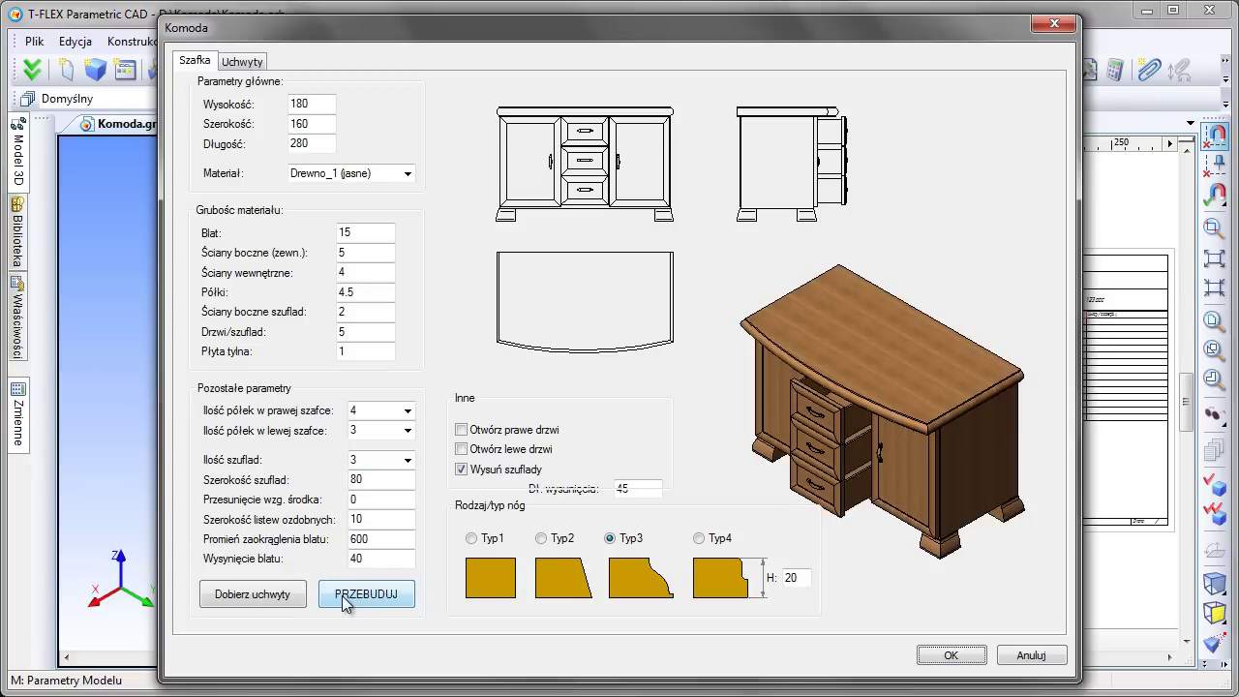
- Set the drawer pull-out length to 80, then 45, and rebuild
left_click_drag(658, 489, 612, 491)
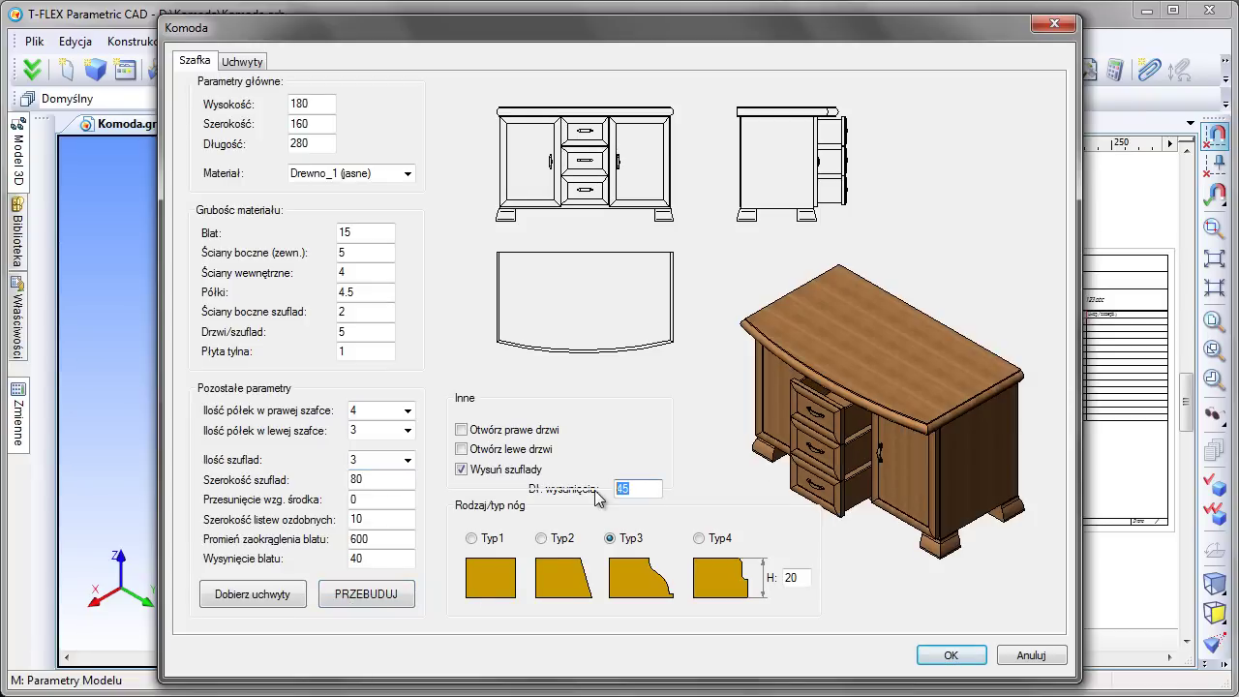
type("90")
left_click(398, 584)
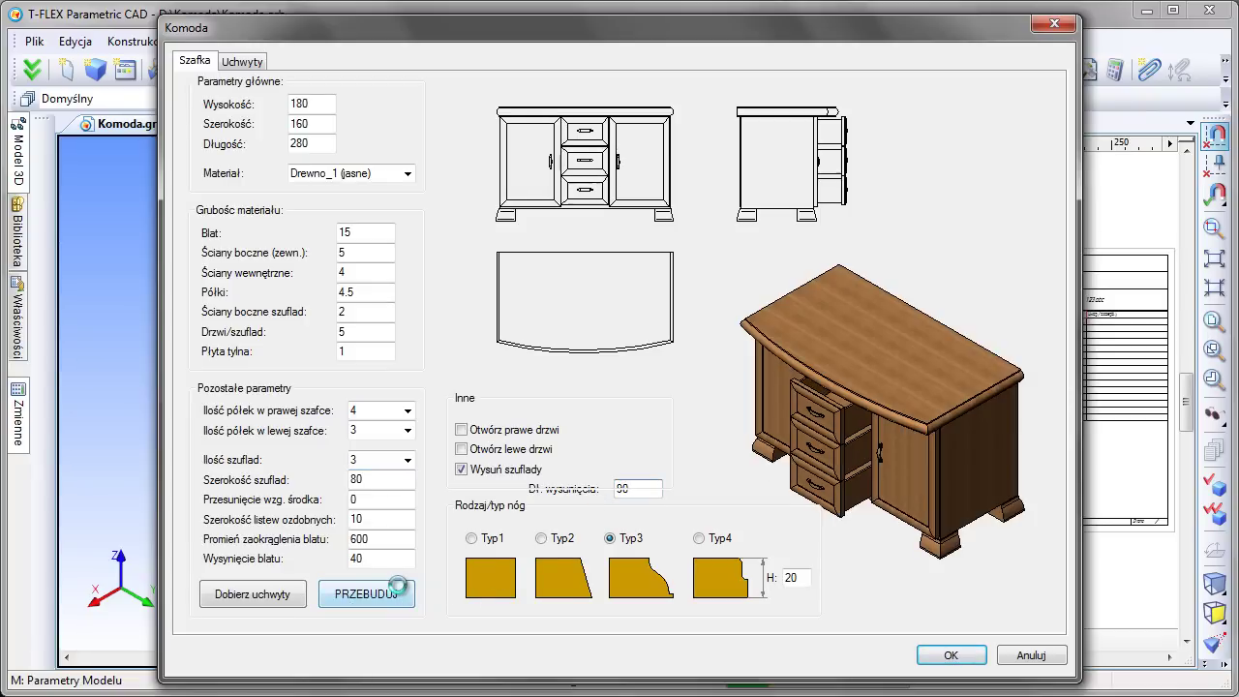
left_click(619, 489)
type("45")
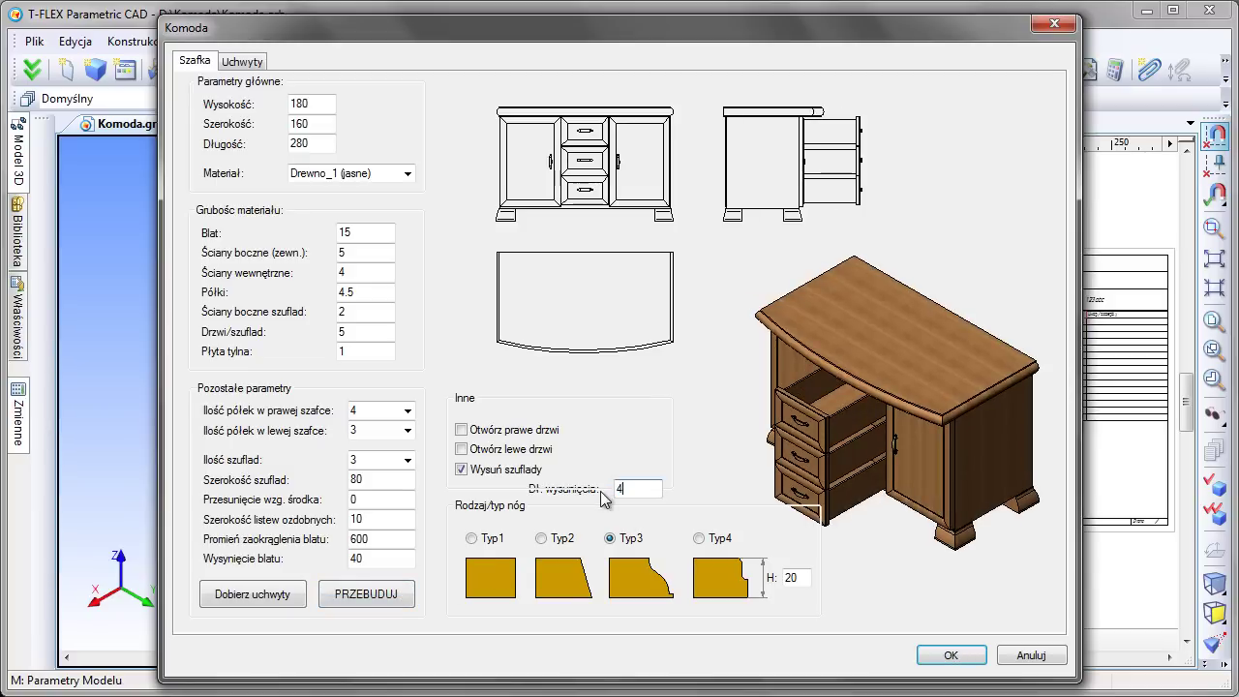
left_click(386, 594)
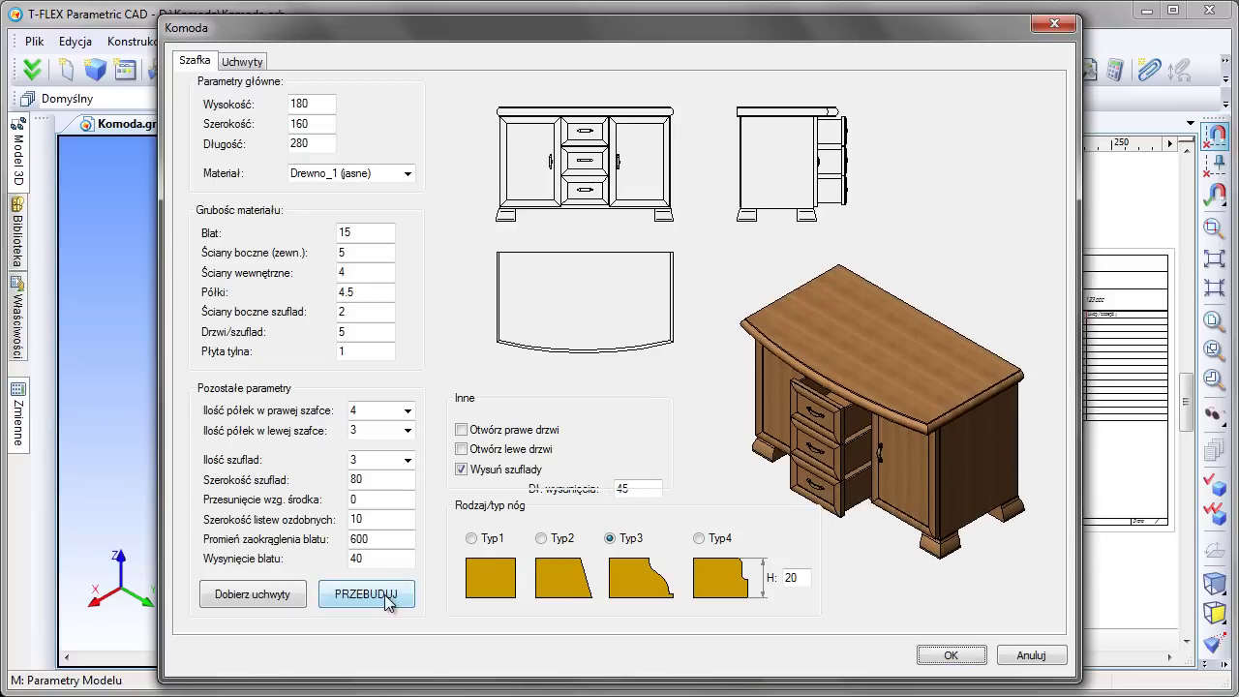
- Set the decorative strip width to 15, then 8, rebuilding each time
left_click(360, 520)
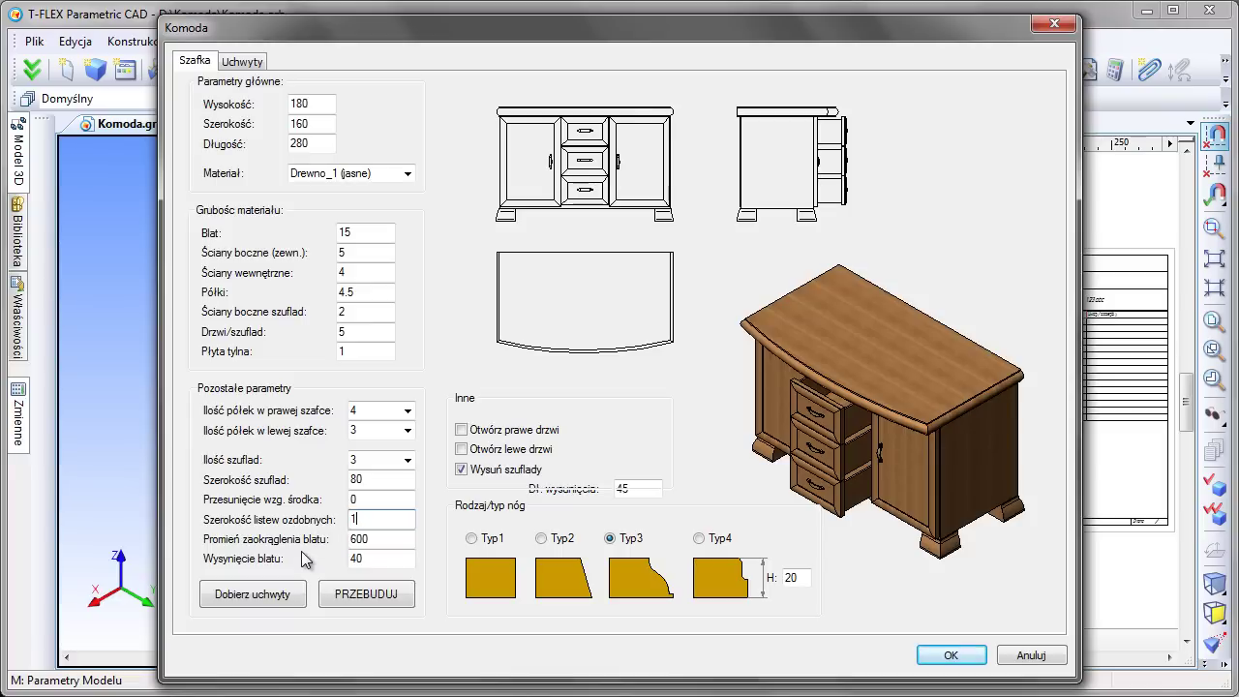
type("5")
left_click(377, 608)
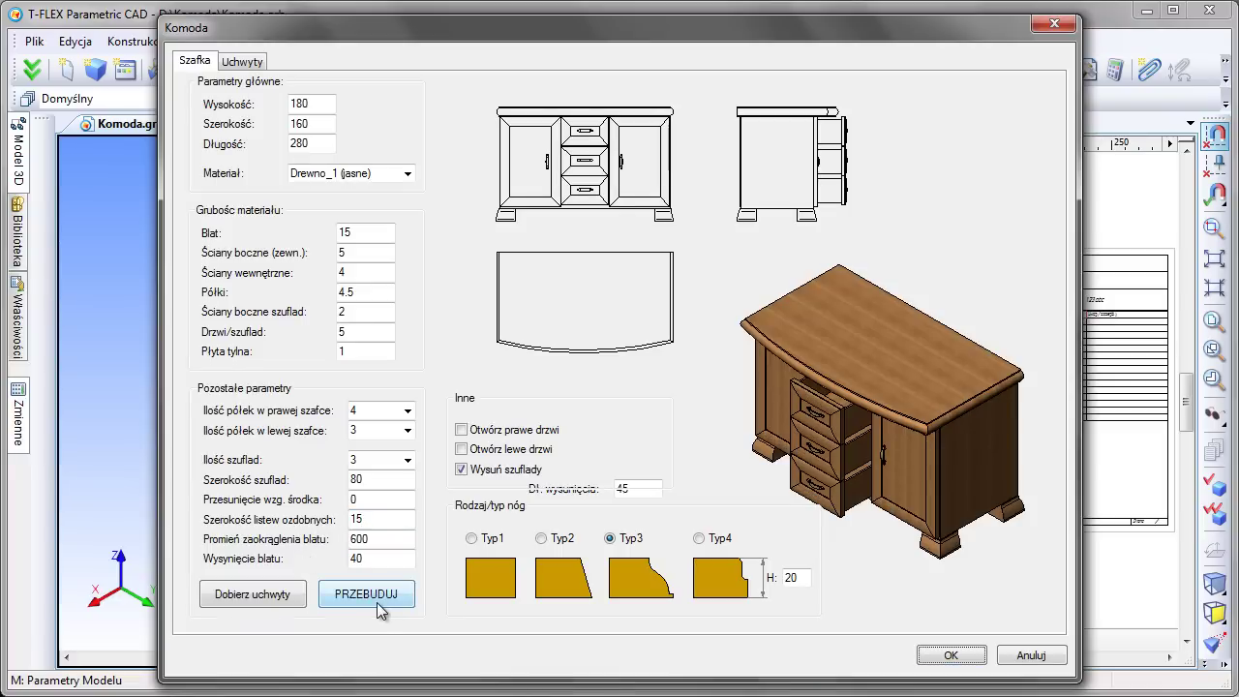
double_click(363, 519)
type("8")
left_click(352, 598)
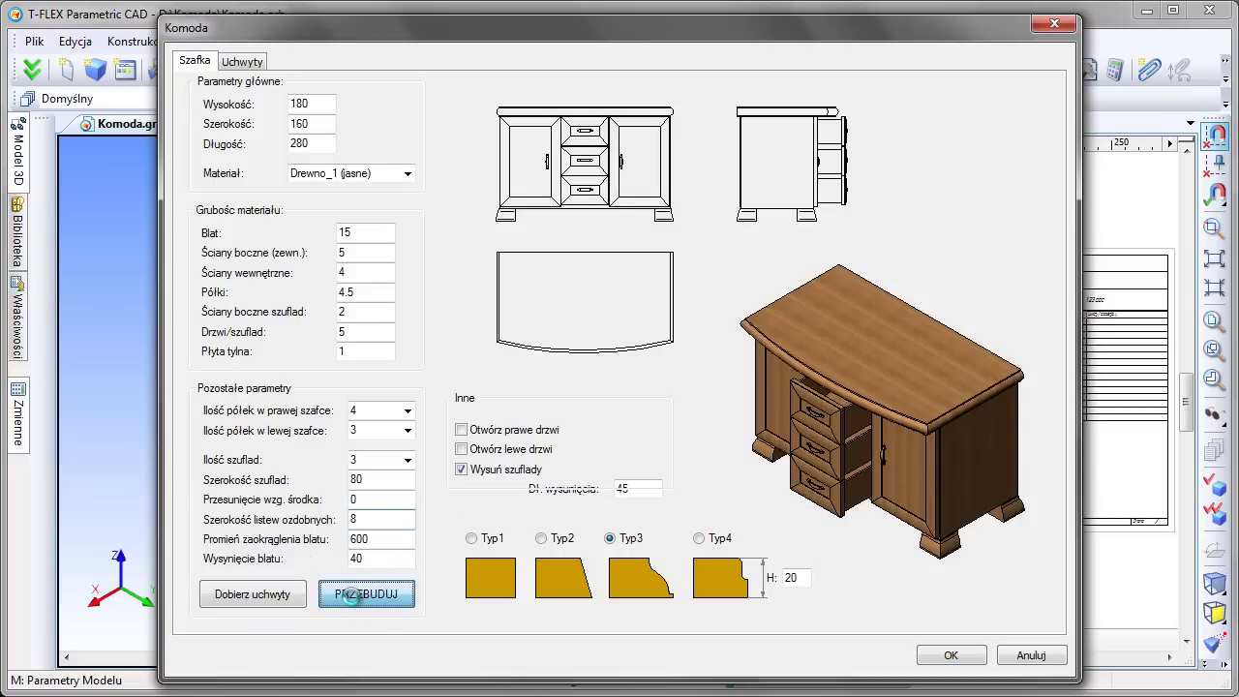
- Edit the tabletop rounding radius and set the top overhang to 30, then rebuild
left_click(382, 542)
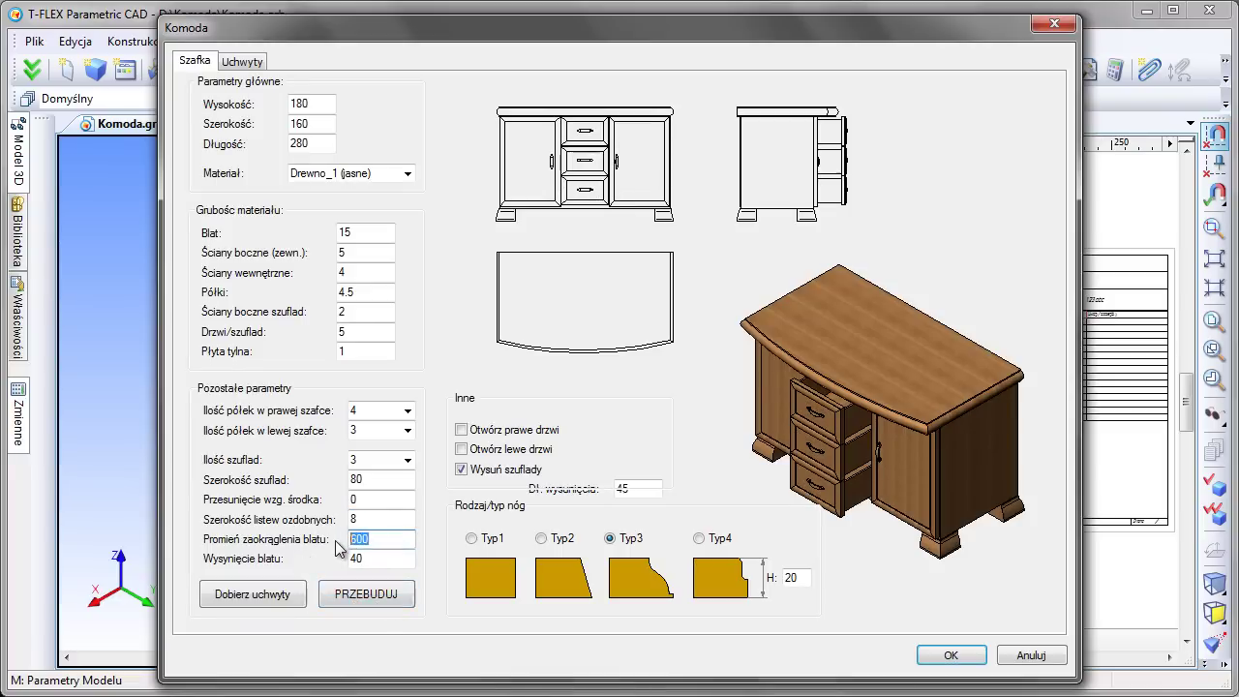
type("1500")
double_click(378, 565)
type("0")
left_click(333, 601)
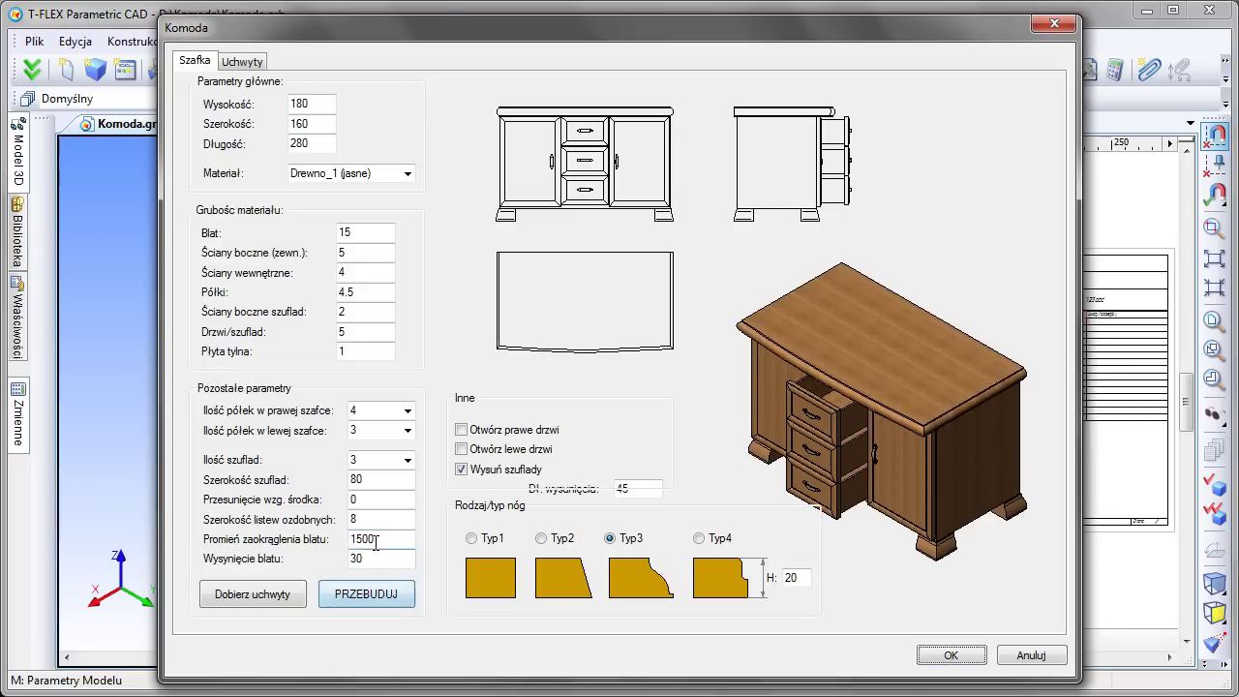
- Try a tabletop radius of 800, then settle on 500 and rebuild
type("800")
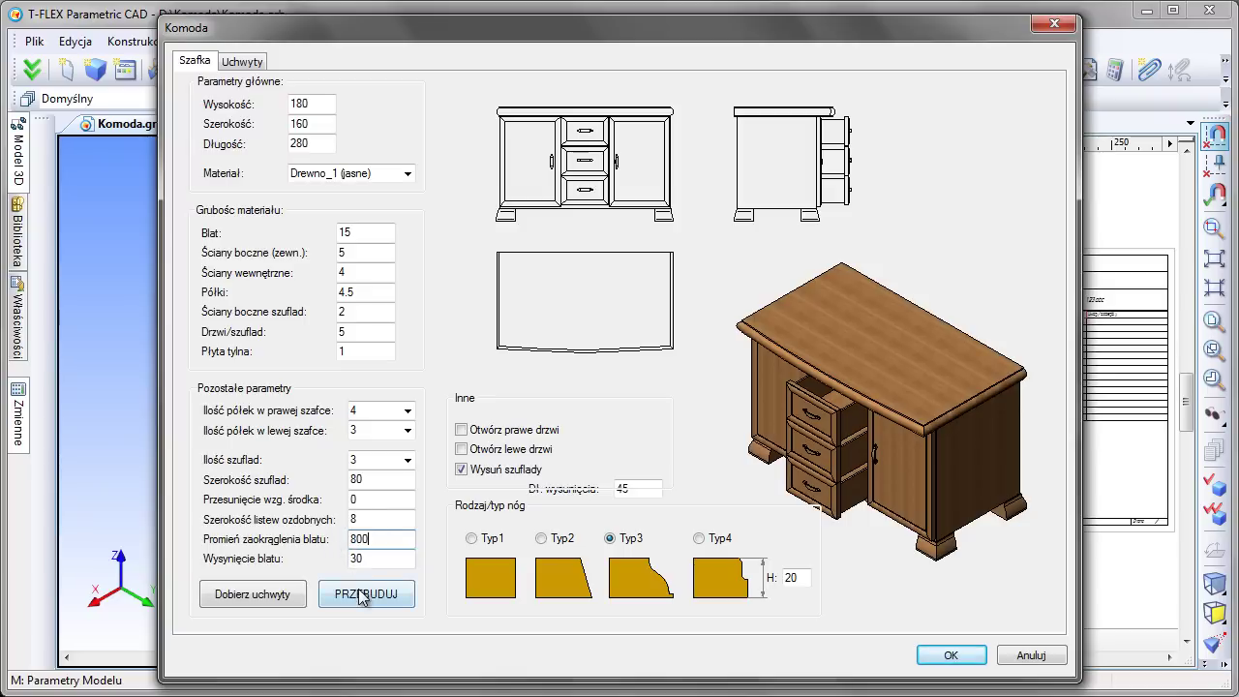
left_click(361, 594)
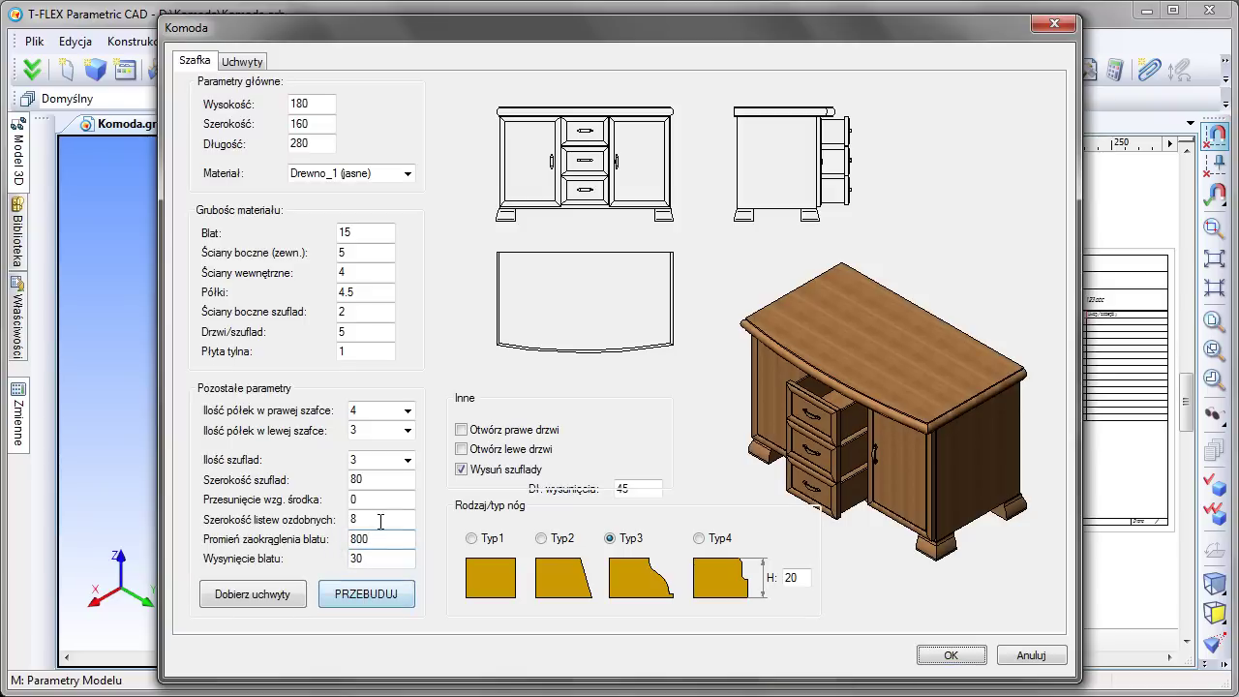
type("50")
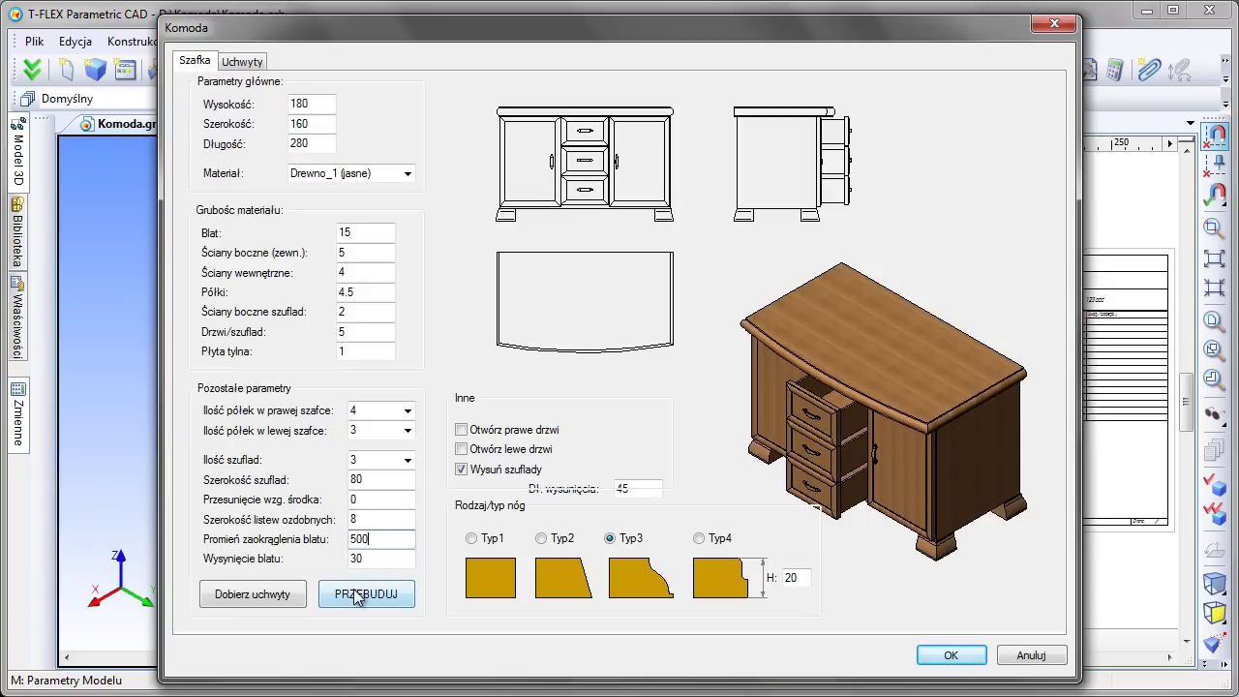
left_click(358, 596)
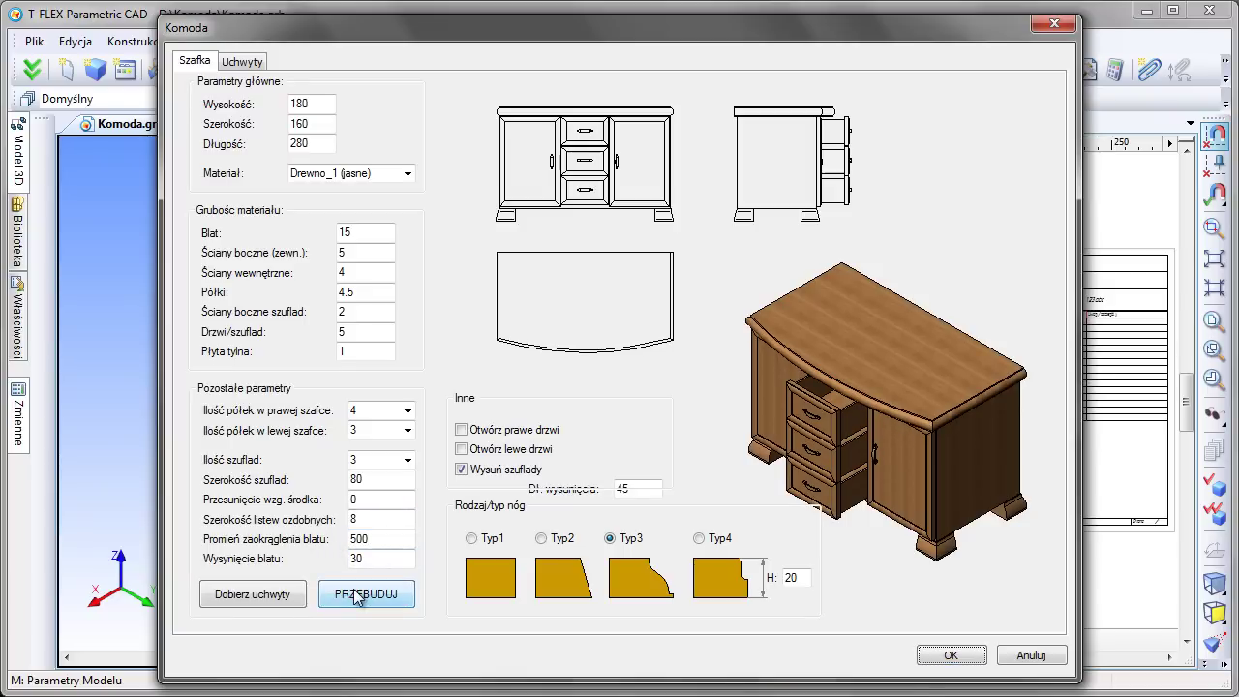
double_click(356, 480)
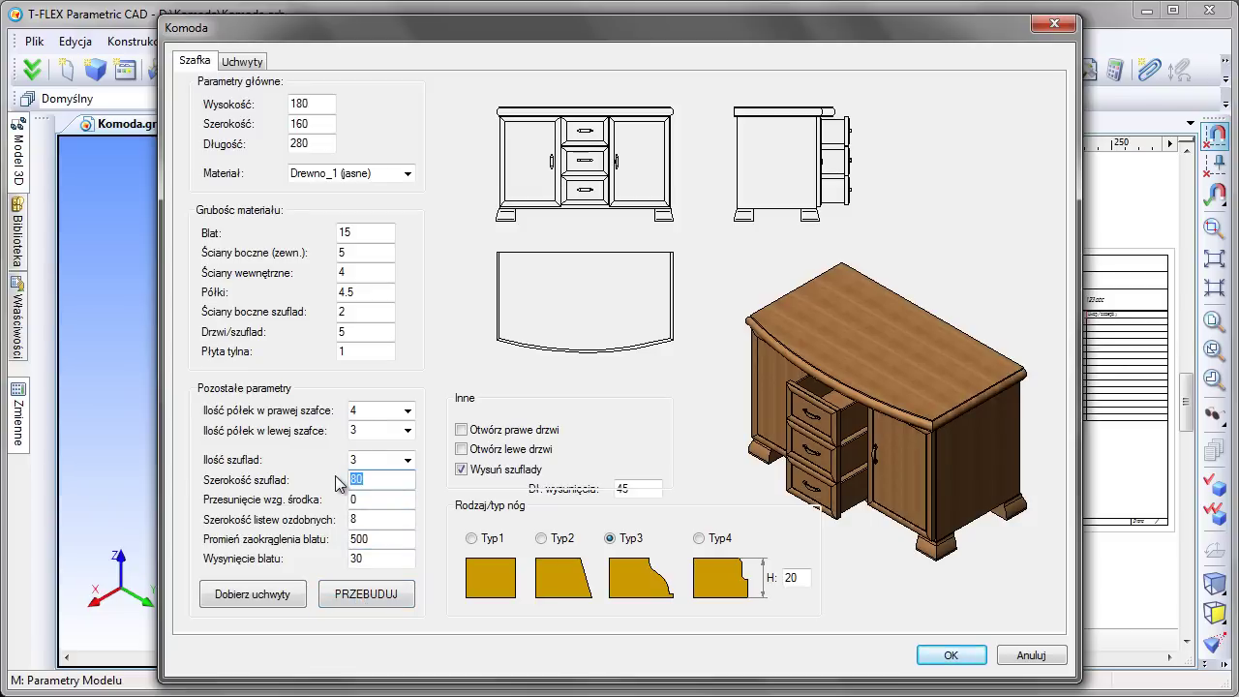
- Rebuild the chest with 120-wide drawers shown closed
type("120")
left_click(337, 606)
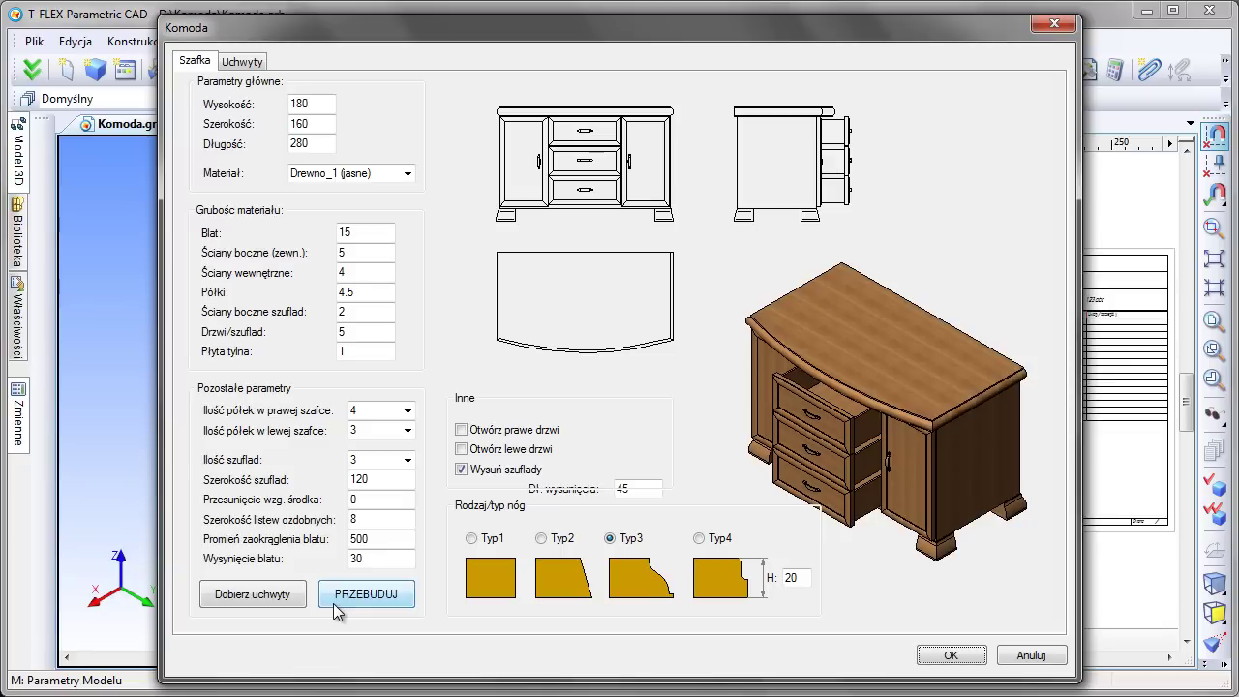
left_click(462, 469)
left_click(392, 594)
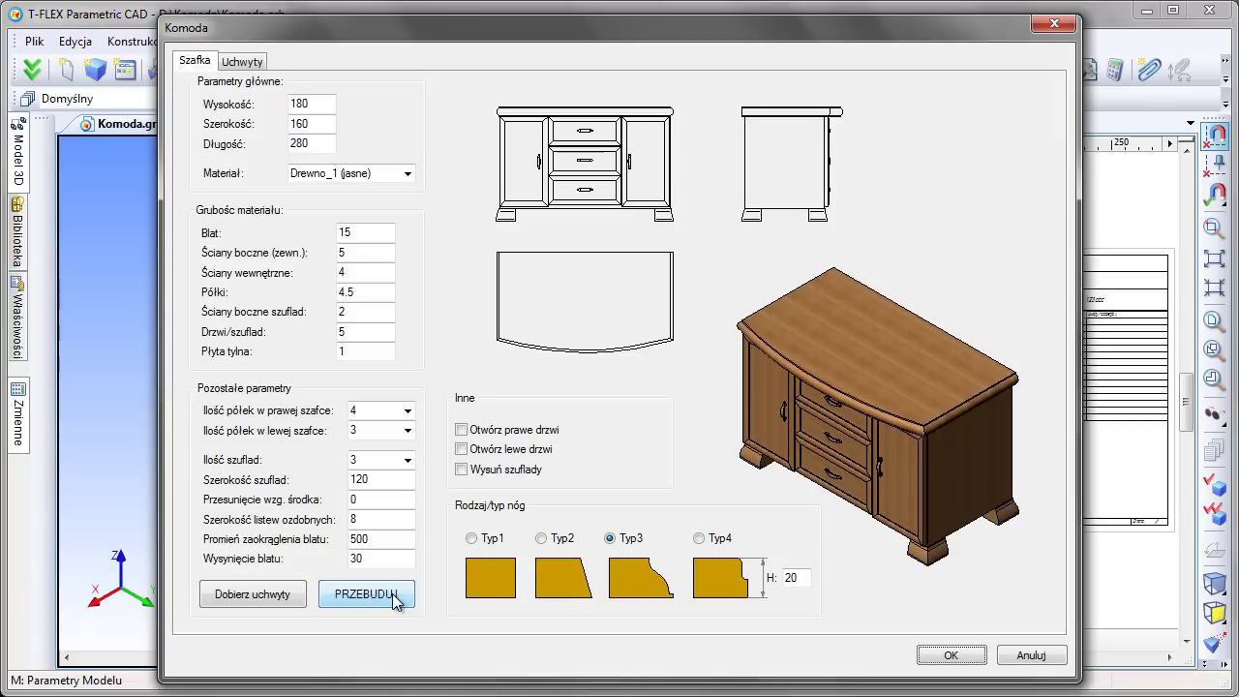
- Try Typ1 feet, then use Typ4 feet 16 high, rebuild and accept with OK
left_click(471, 538)
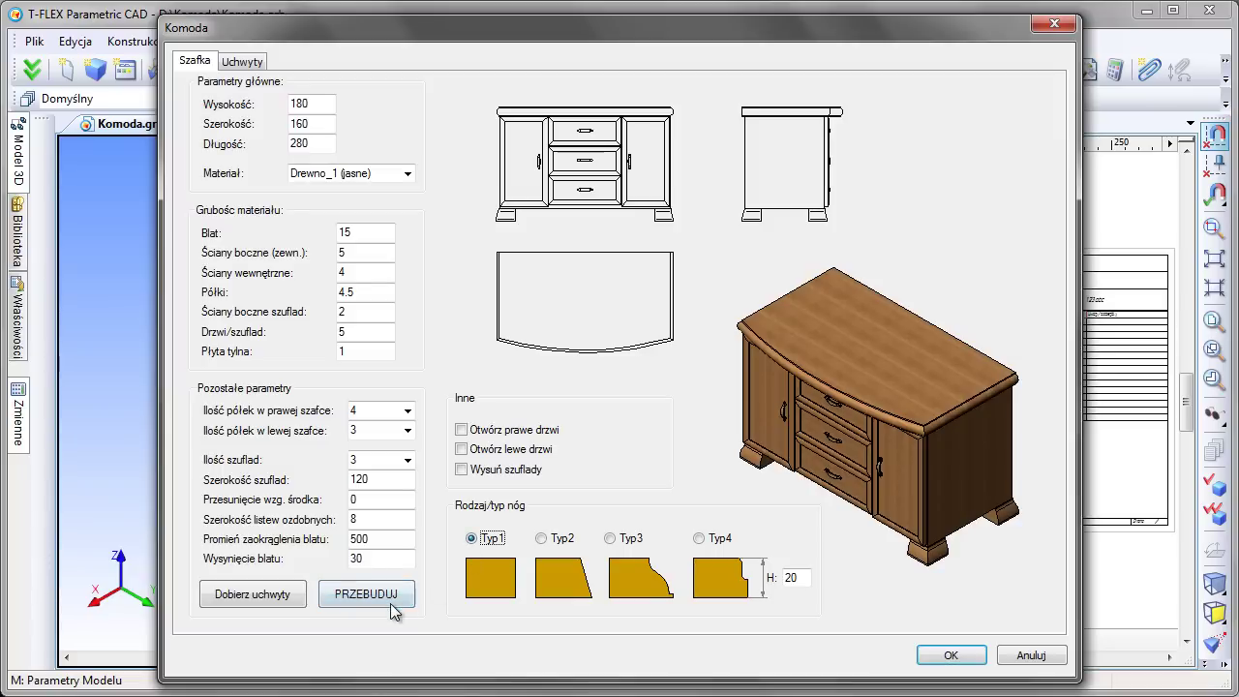
left_click(392, 604)
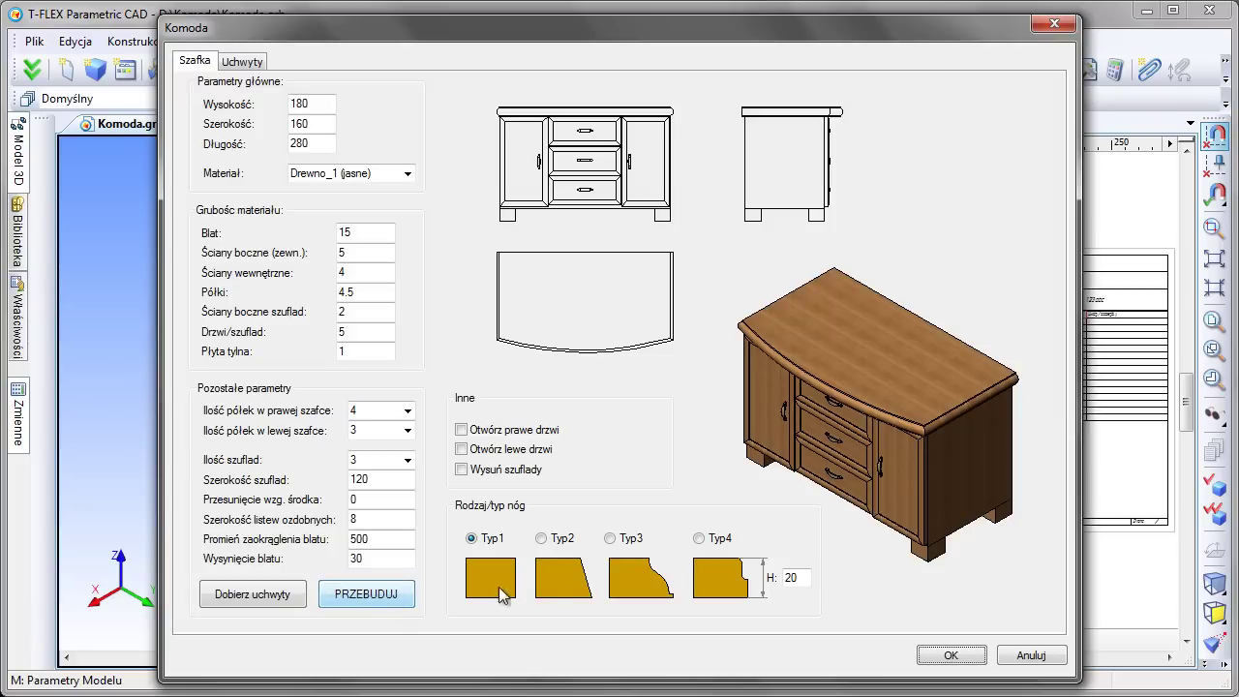
left_click(702, 539)
left_click(382, 596)
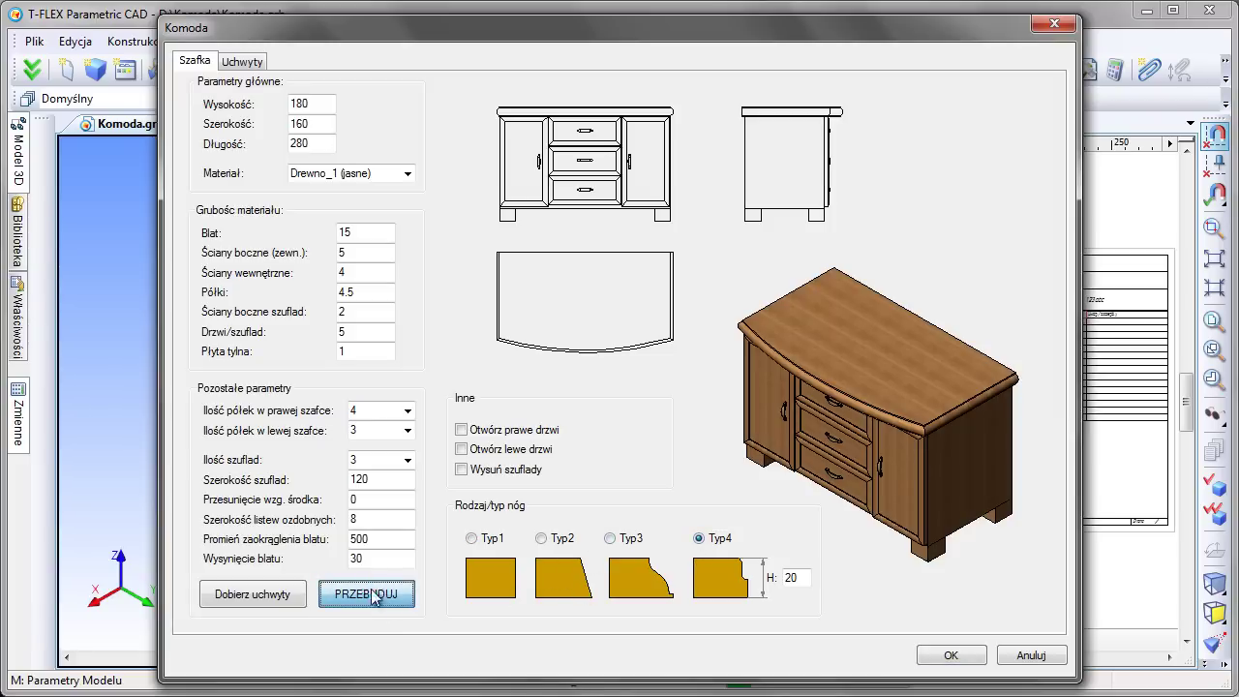
left_click_drag(804, 578, 754, 580)
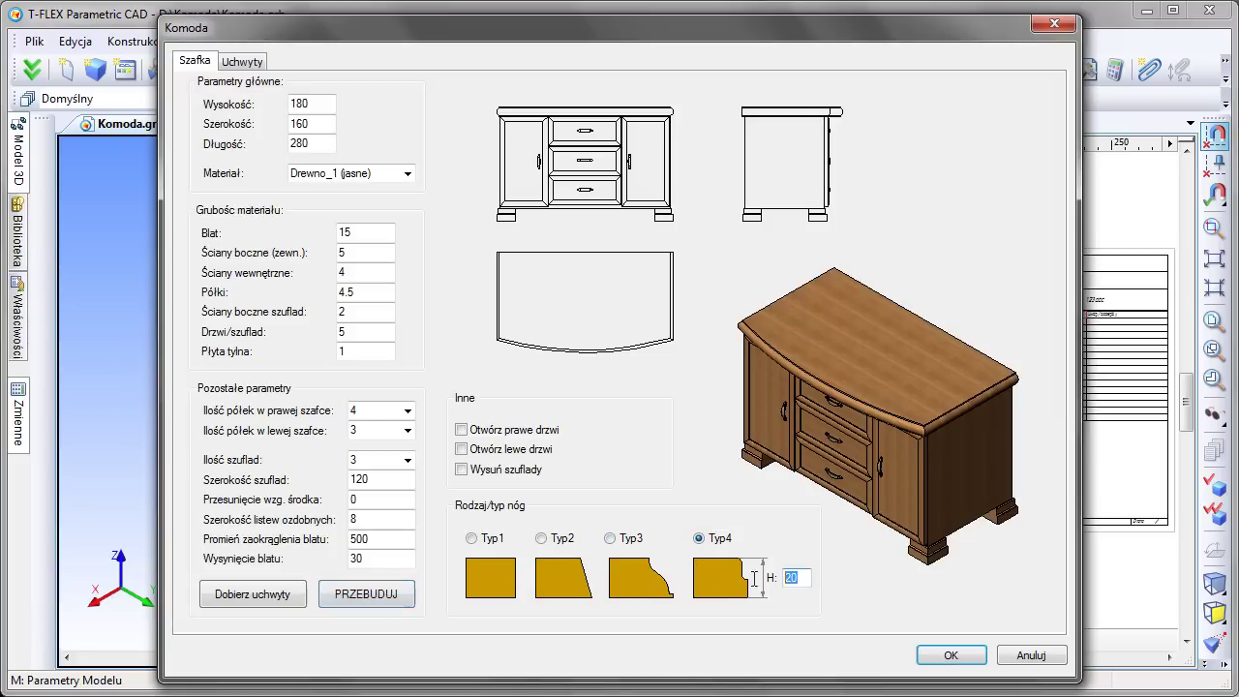
type("16")
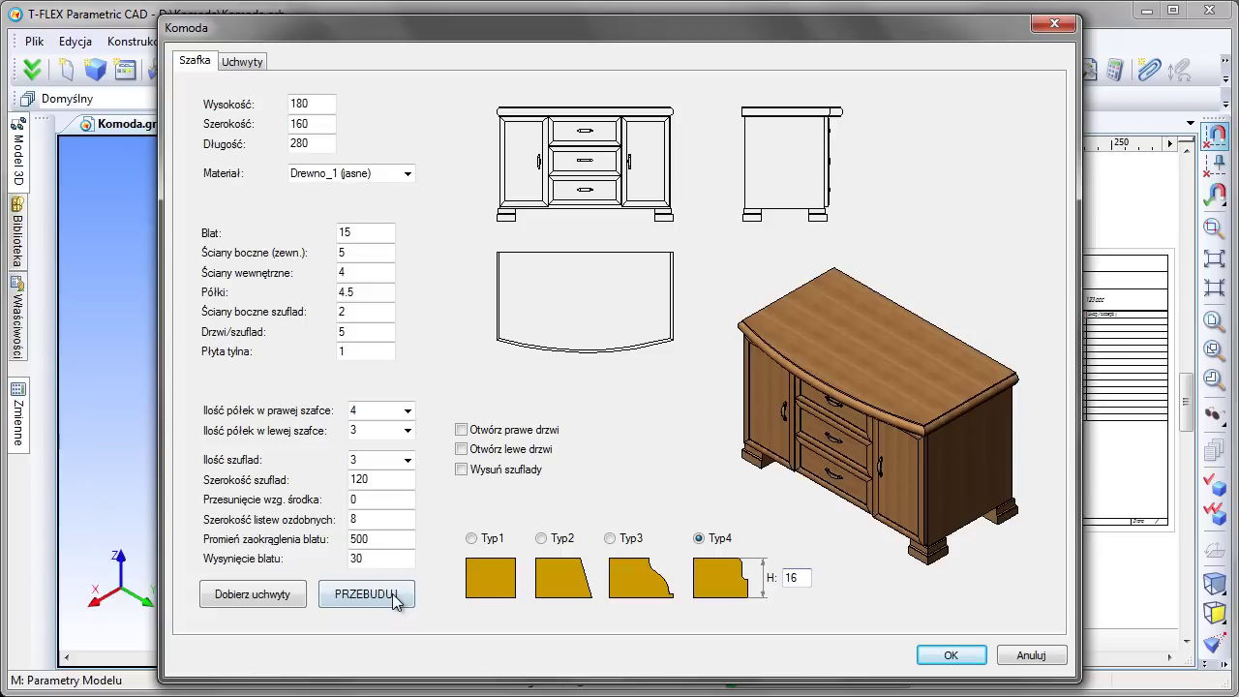
left_click(395, 598)
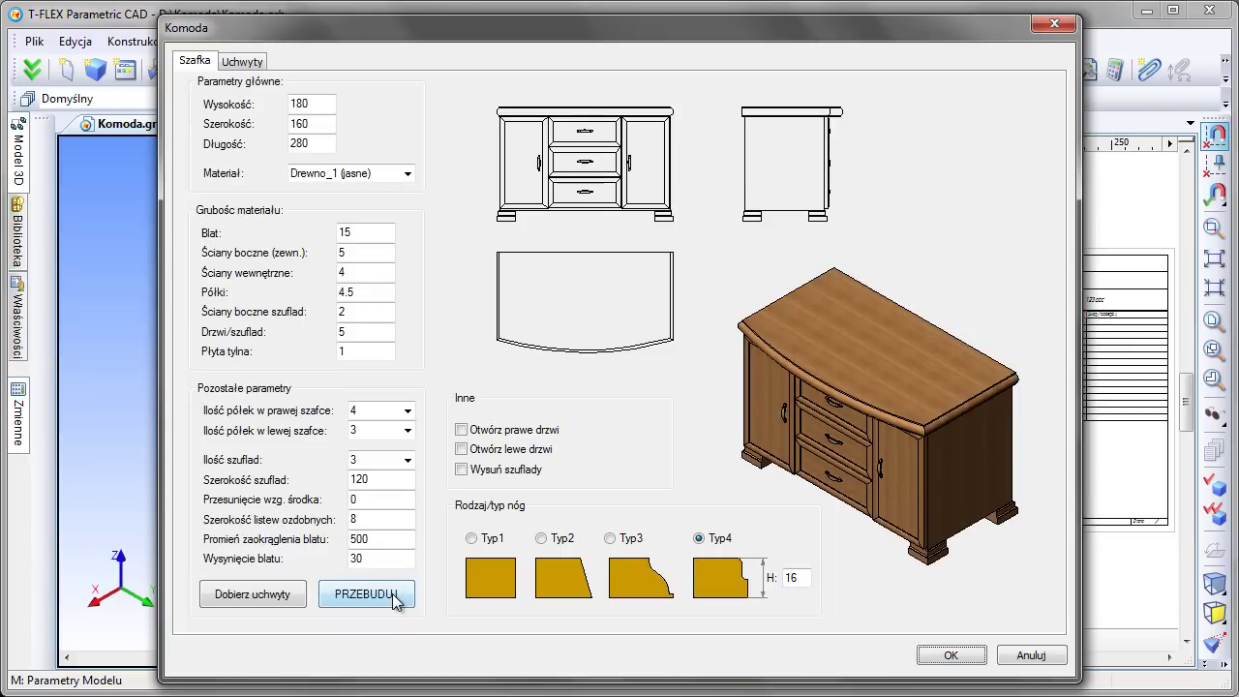
left_click(951, 655)
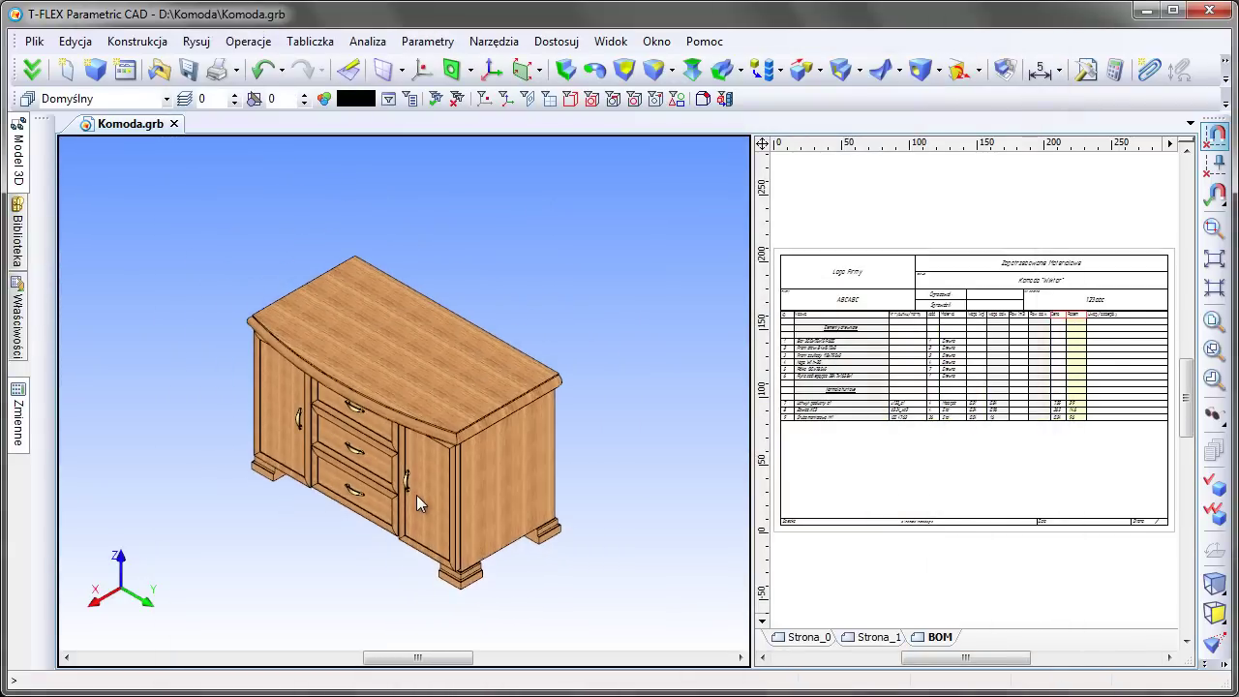
- Explode the chest via Narzędzia > Eksploduj and reopen the Komoda parameters dialog
left_click(494, 42)
left_click(554, 257)
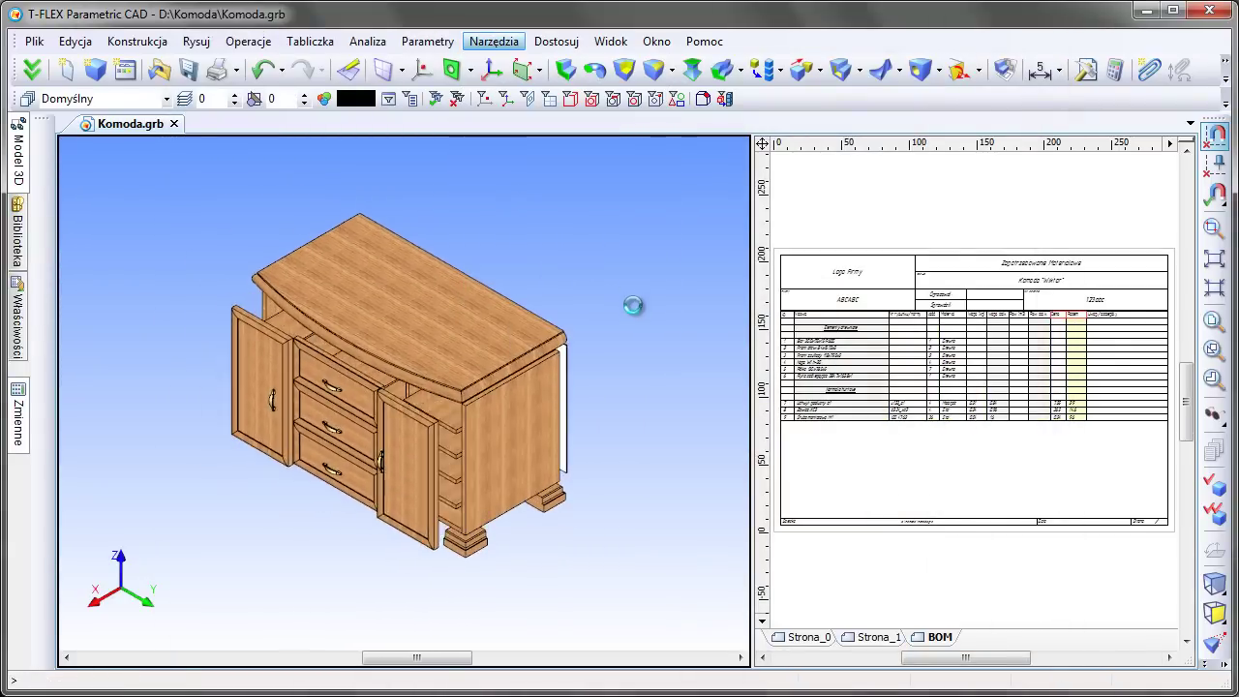
left_click(494, 42)
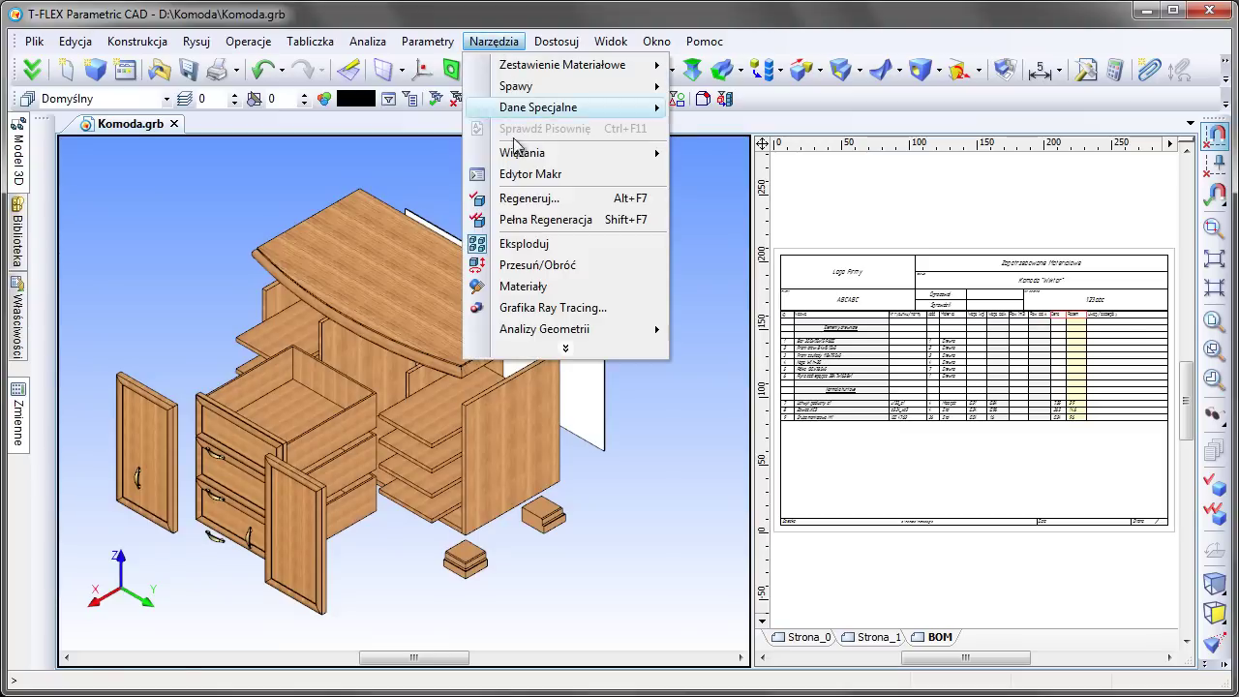
left_click(607, 272)
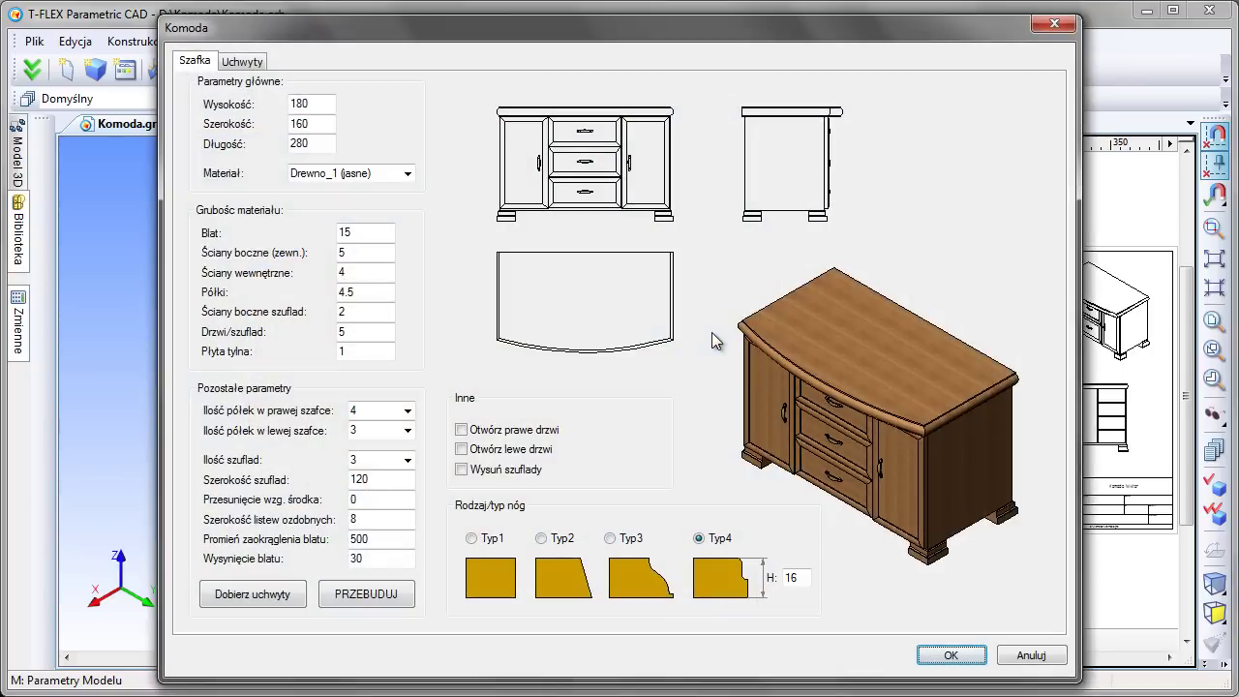
- Try Typ2 bar handles, then switch to Typ5 round knobs, rebuild, and accept with OK
left_click(283, 589)
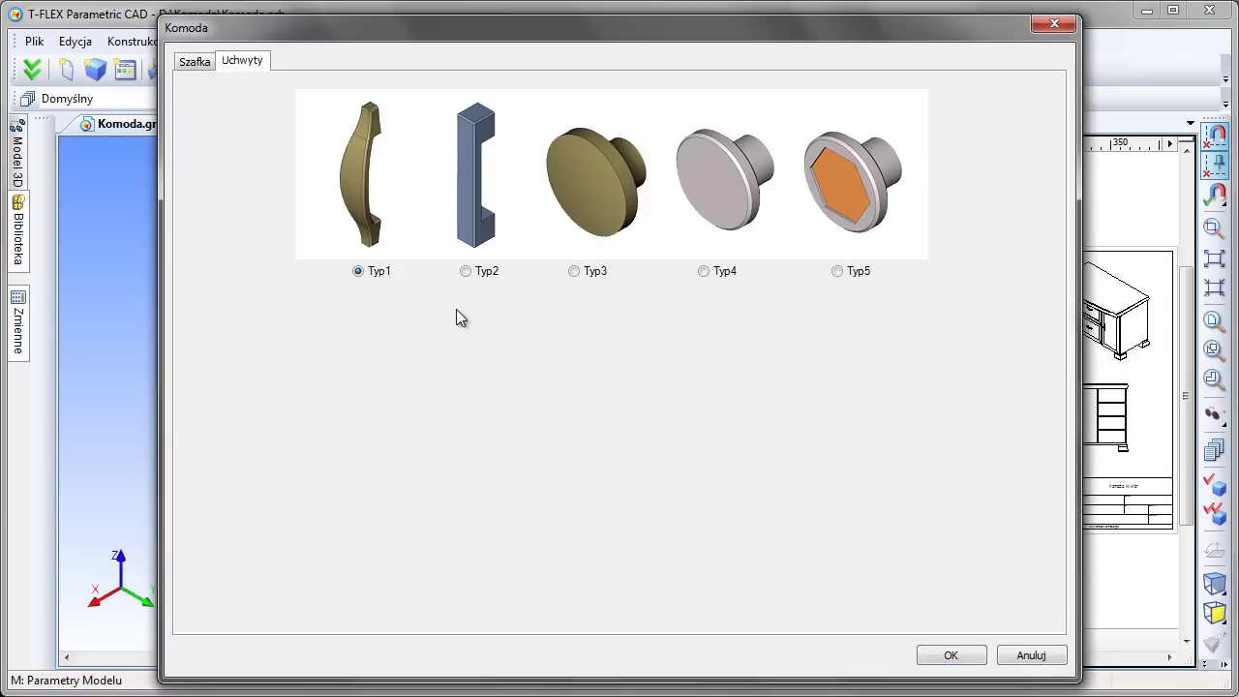
left_click(466, 272)
left_click(195, 61)
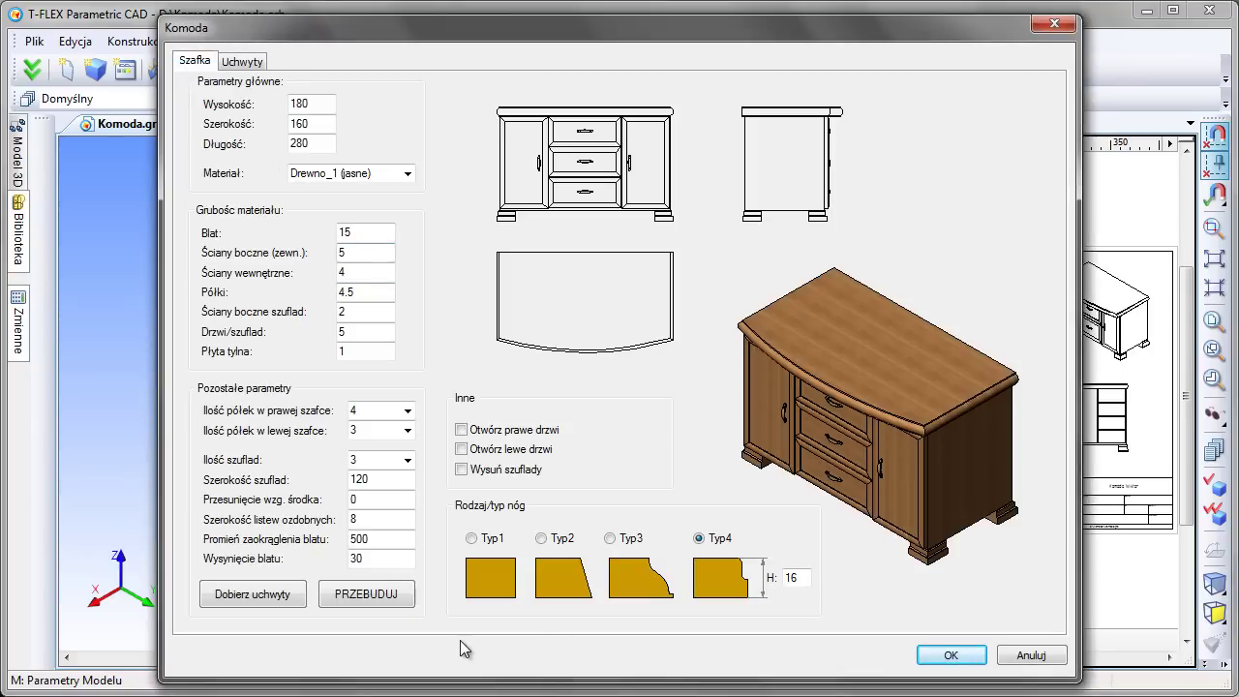
left_click(381, 592)
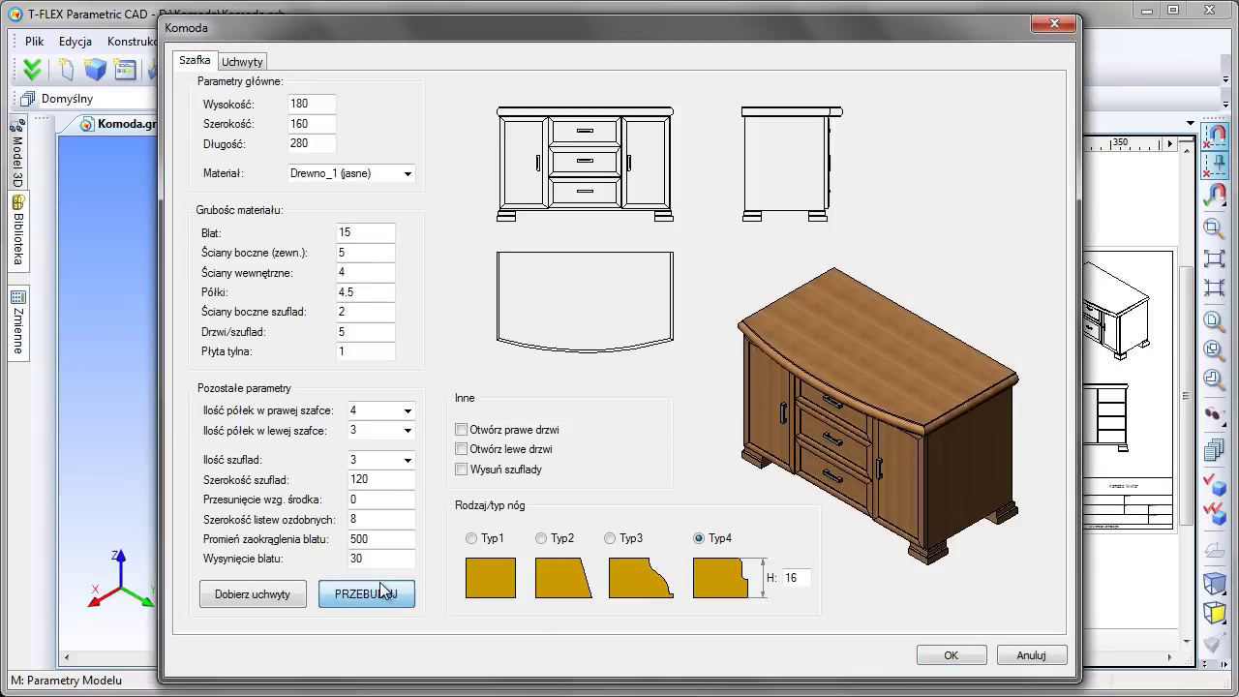
left_click(274, 594)
left_click(837, 272)
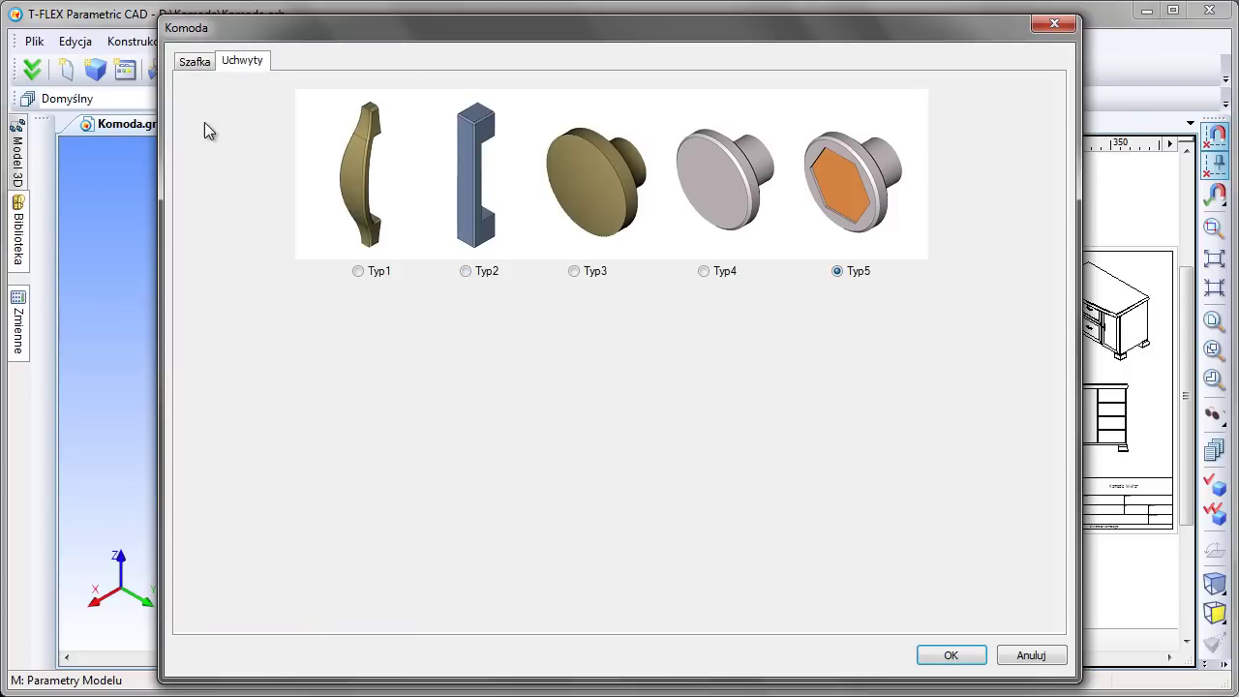
left_click(195, 61)
left_click(362, 595)
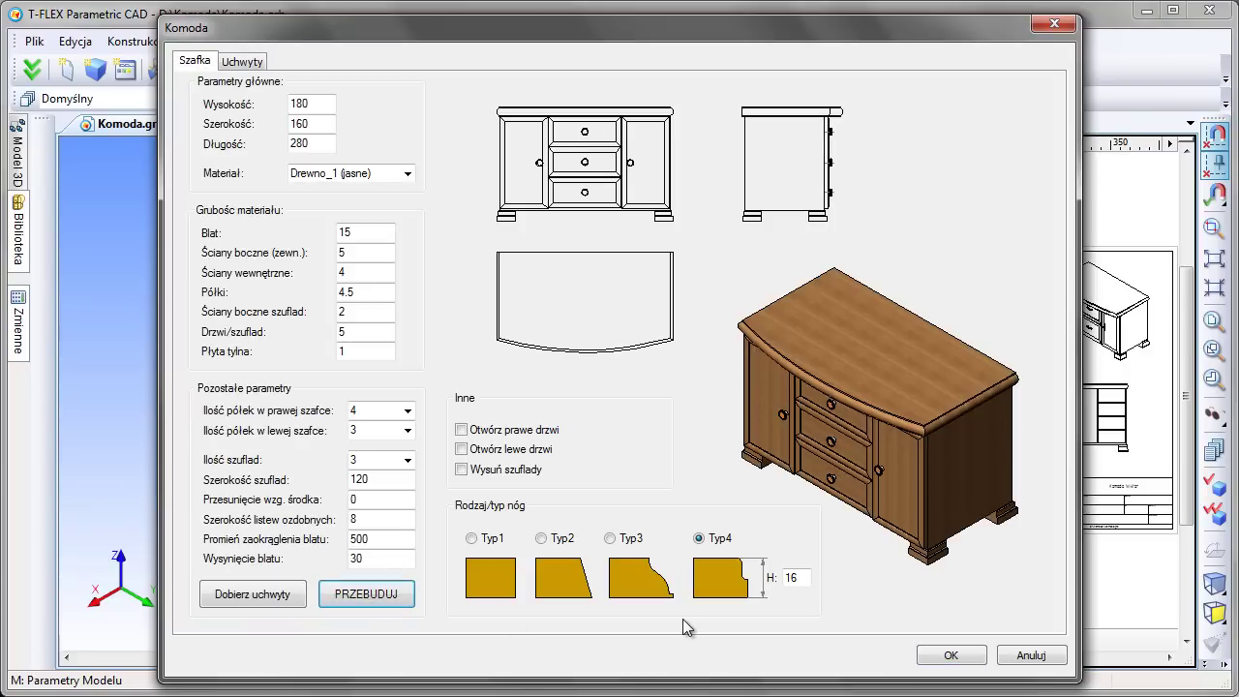
left_click(937, 655)
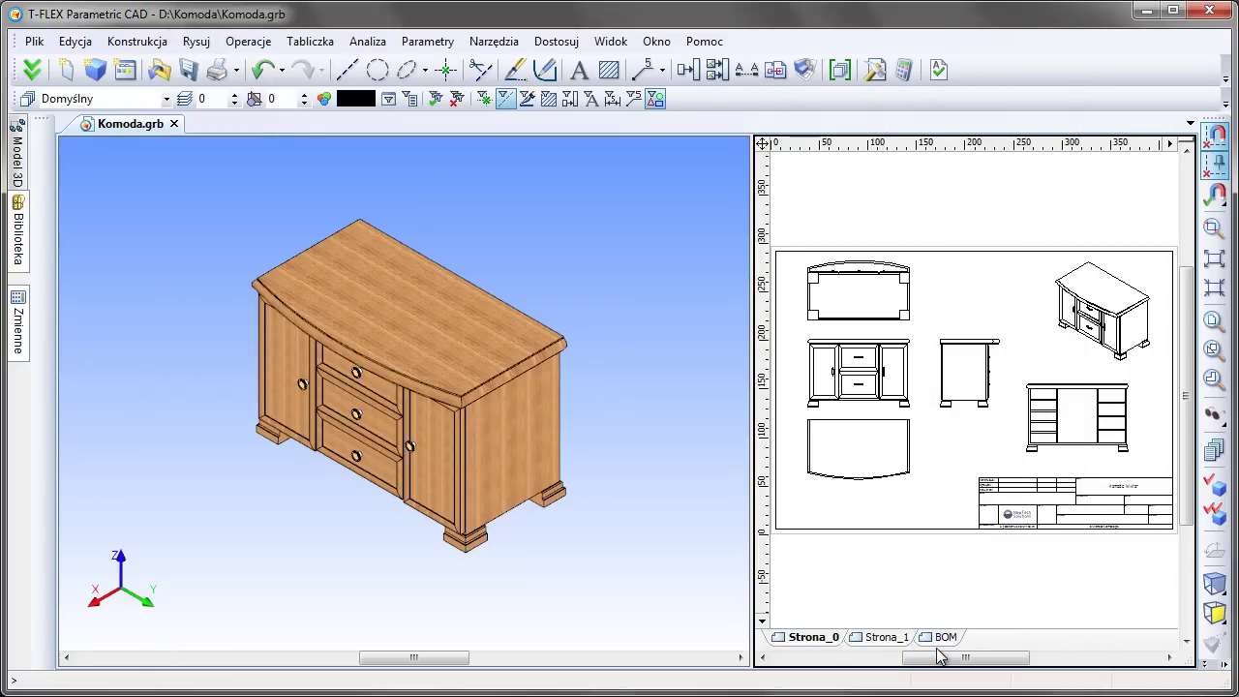
- Turn the model to a front view and run Pełna Regeneracja, confirming with OK
scroll(348, 398, "up", 3)
scroll(435, 312, "up", 3)
scroll(441, 305, "up", 2)
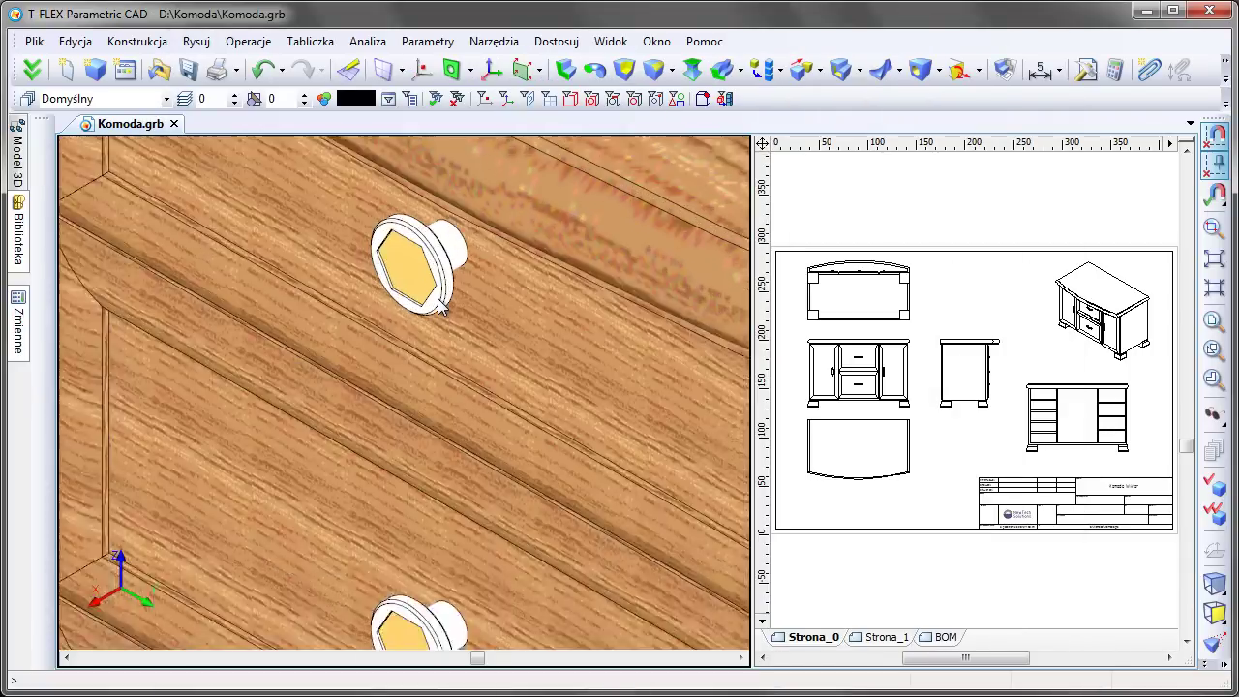
scroll(432, 393, "down", 1)
scroll(430, 394, "down", 2)
scroll(432, 414, "down", 2)
scroll(408, 414, "down", 1)
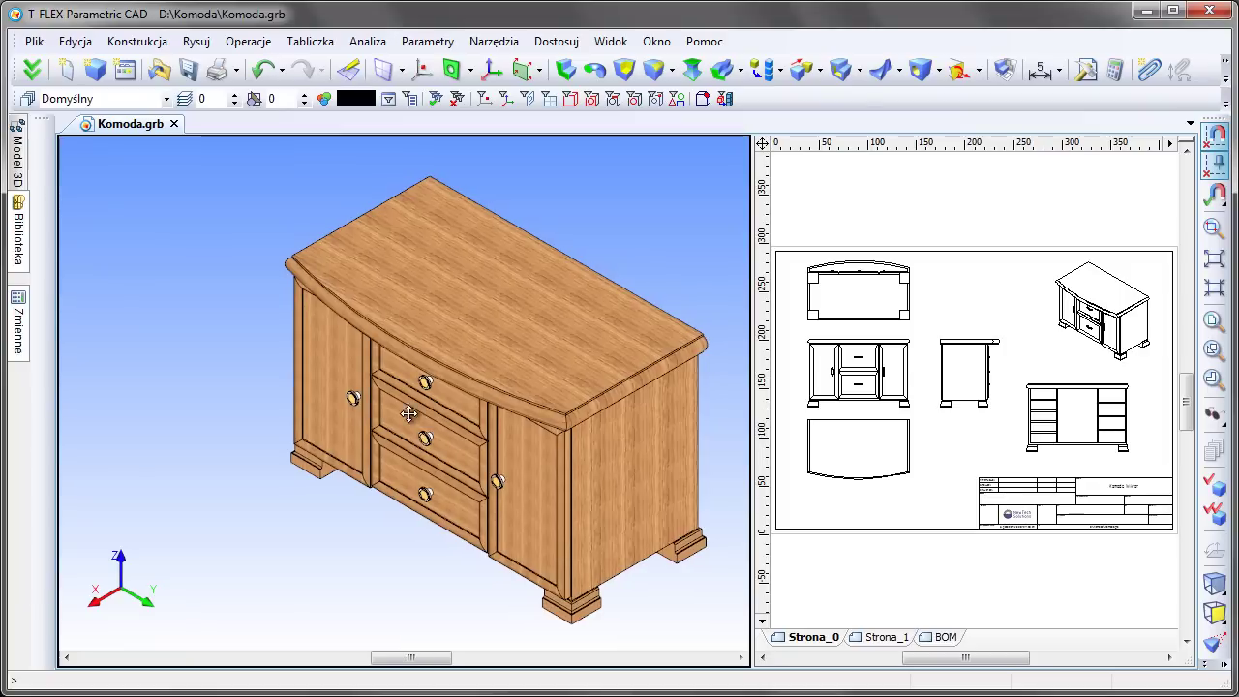
middle_click_drag(408, 413, 348, 407)
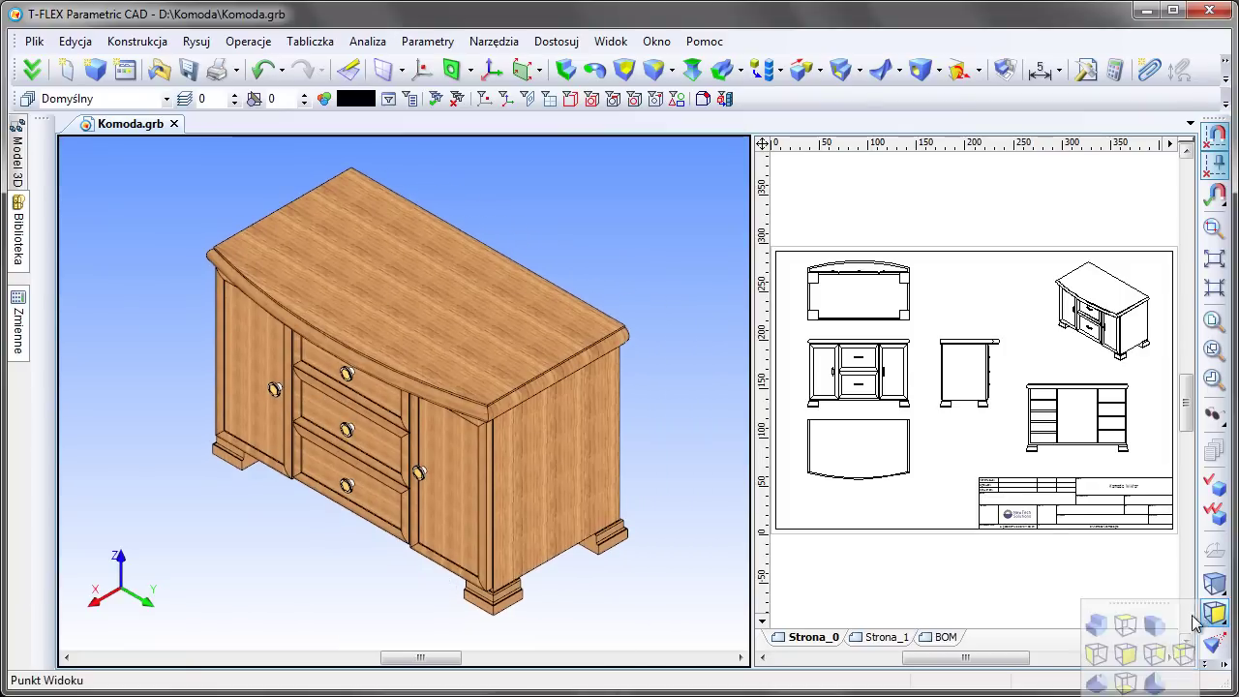
left_click(1097, 650)
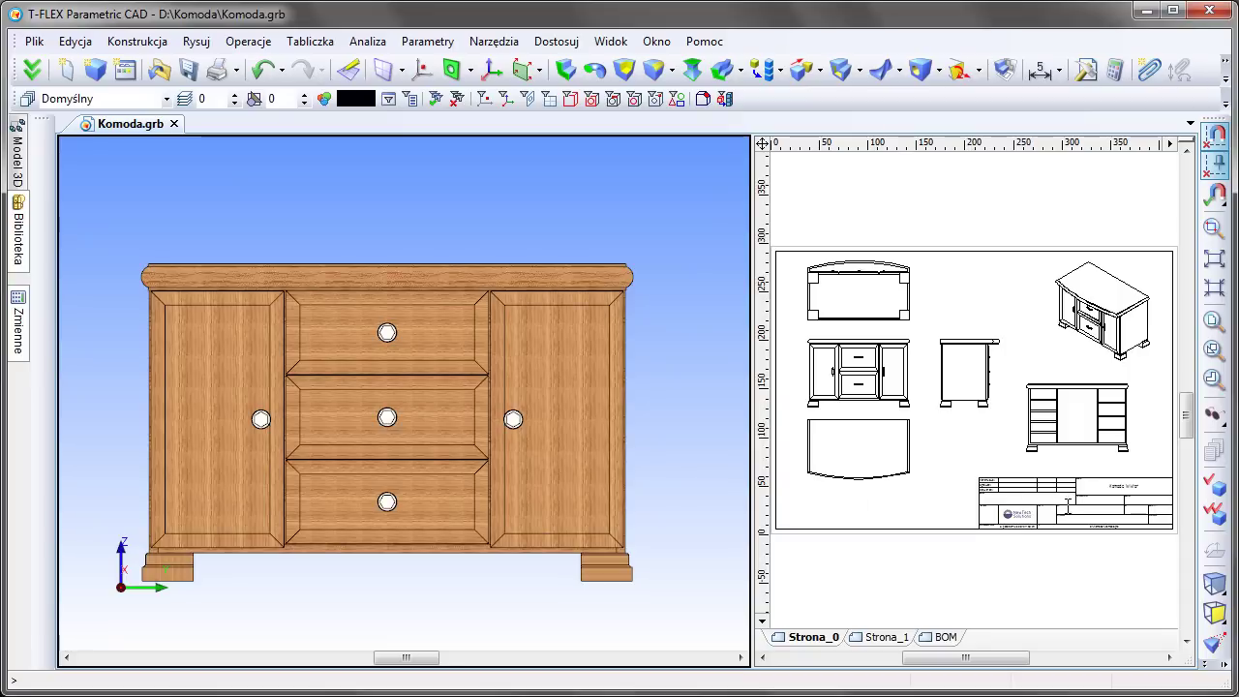
left_click(1215, 513)
left_click(189, 272)
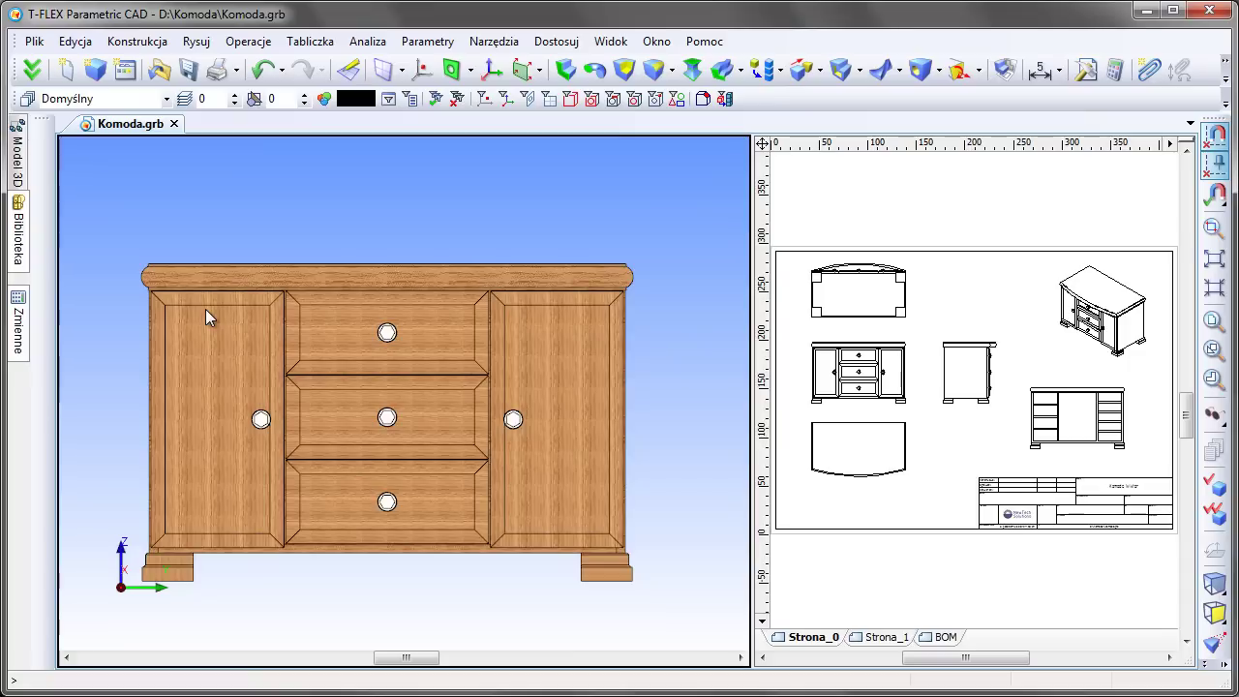
- Refresh the whole BOM with Aktualizuj Wszystko so it lists 5 Uchwyt okrągły B1 knobs, then return to Strona_0
left_click(876, 637)
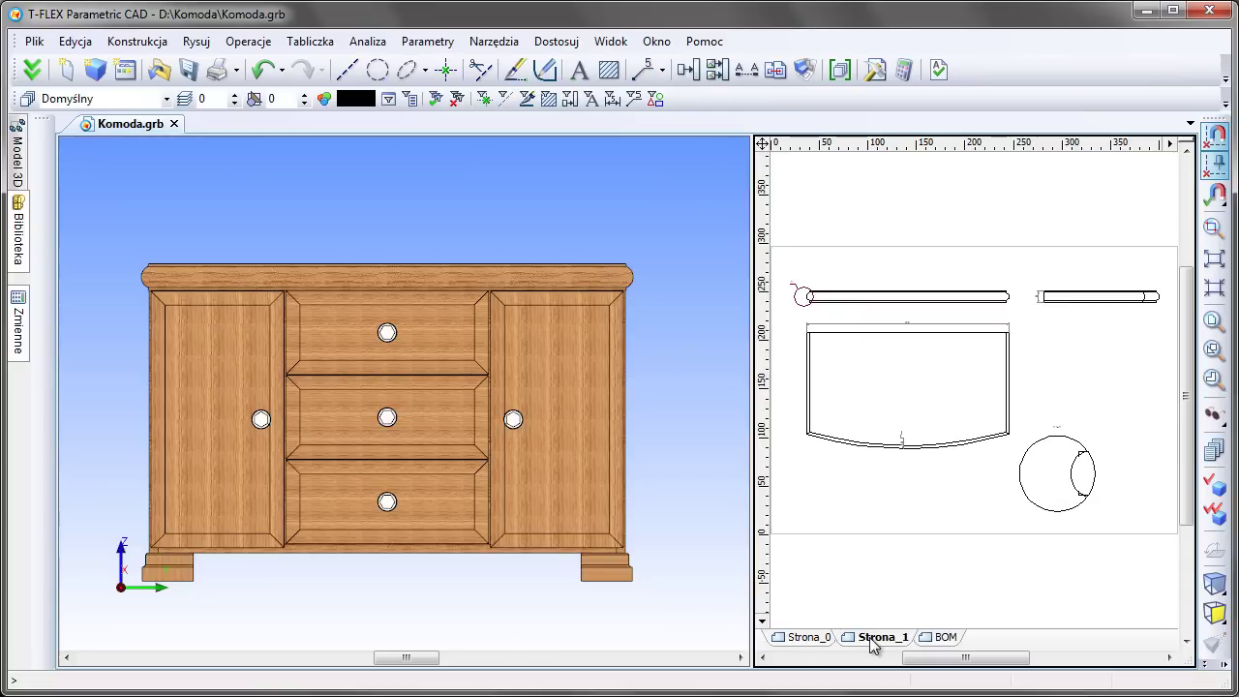
left_click(941, 638)
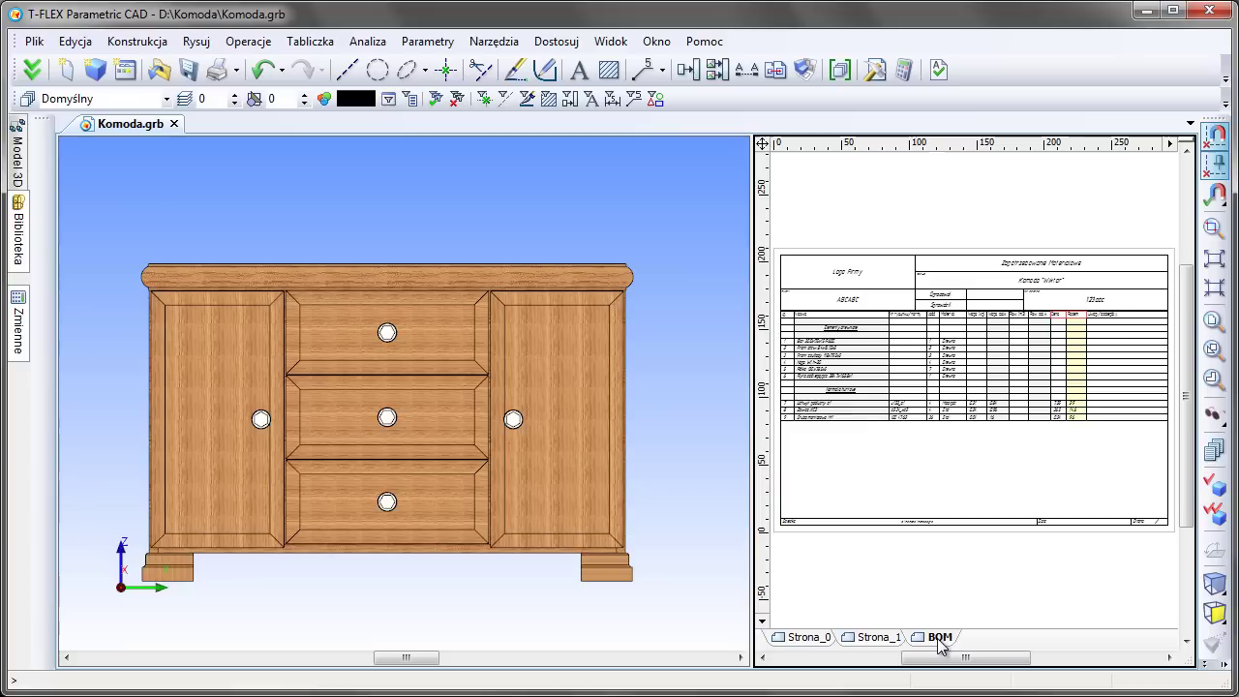
left_click(484, 41)
mouse_move(562, 65)
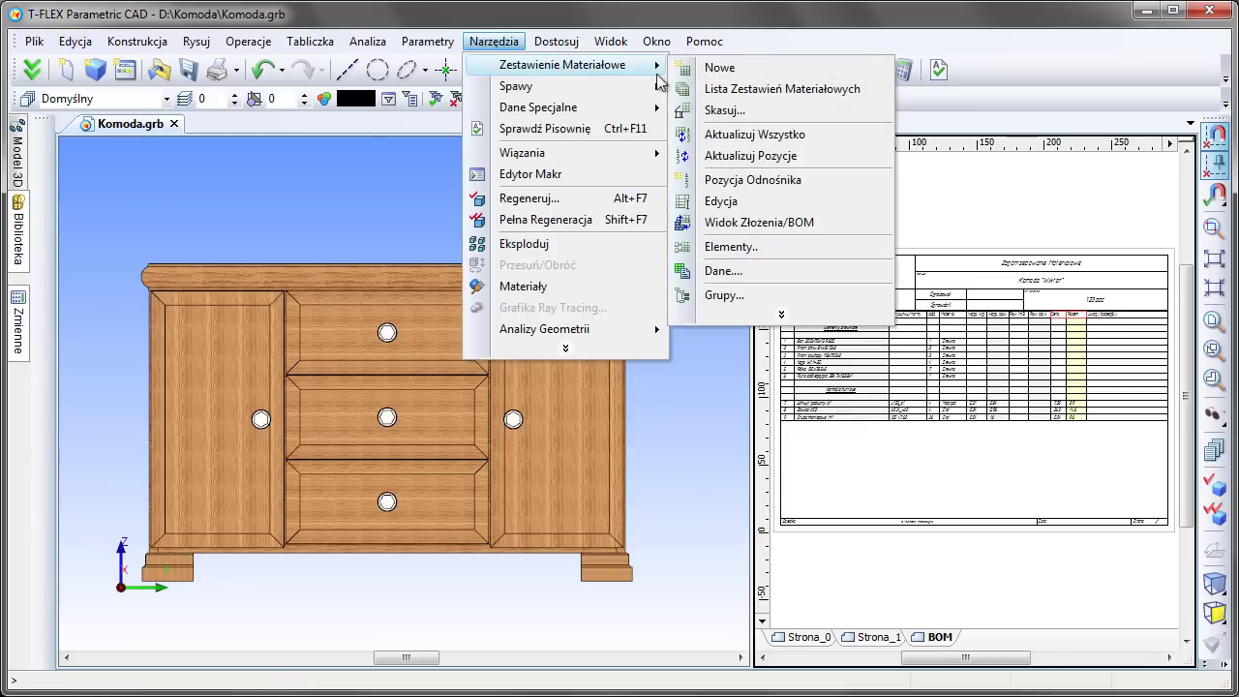
left_click(770, 134)
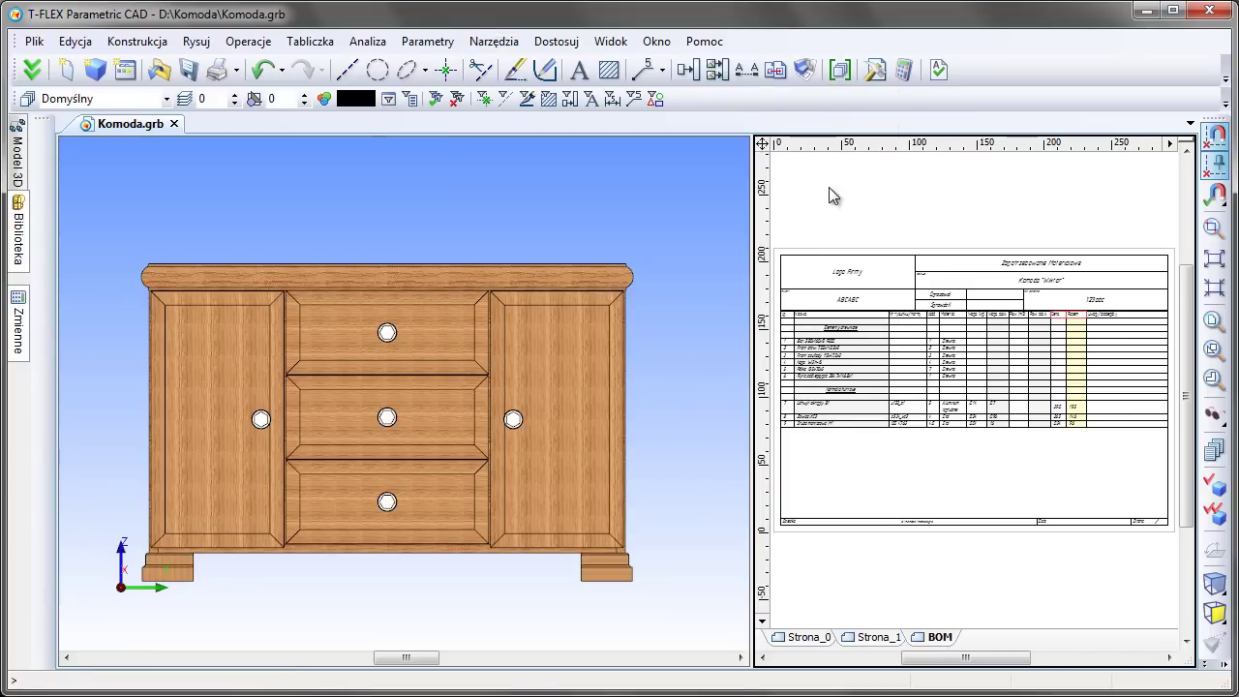
scroll(850, 440, "up", 3)
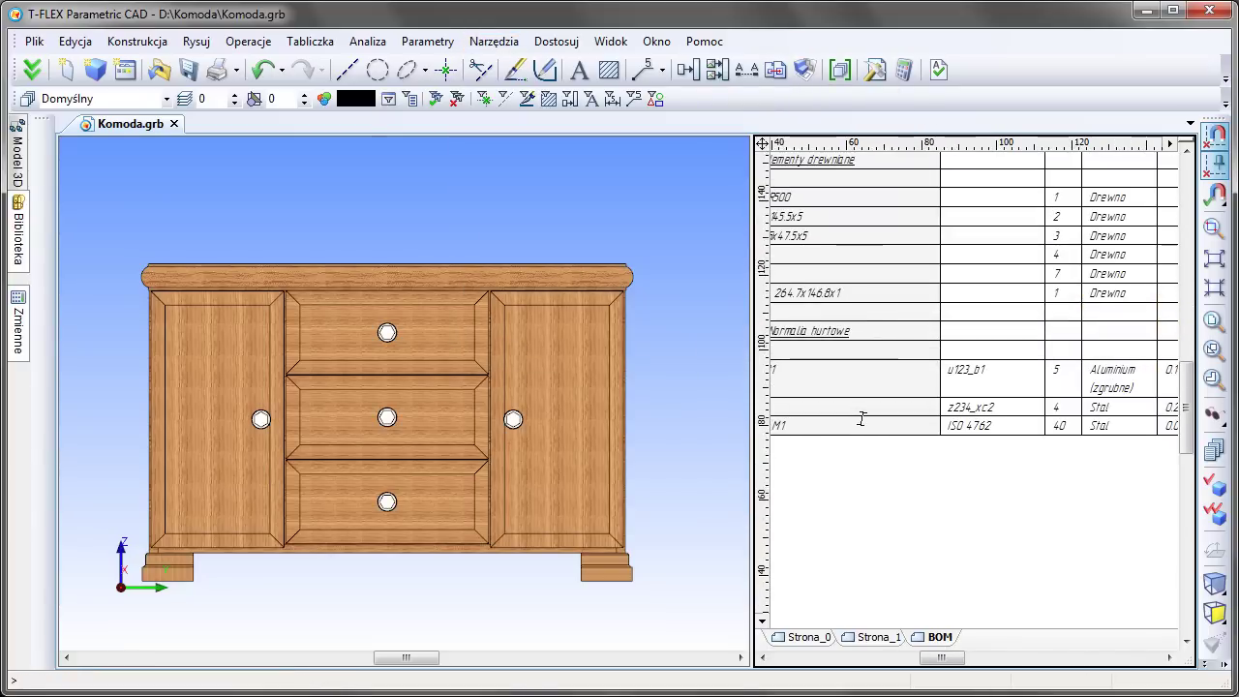
scroll(861, 419, "down", 2)
scroll(979, 468, "up", 2)
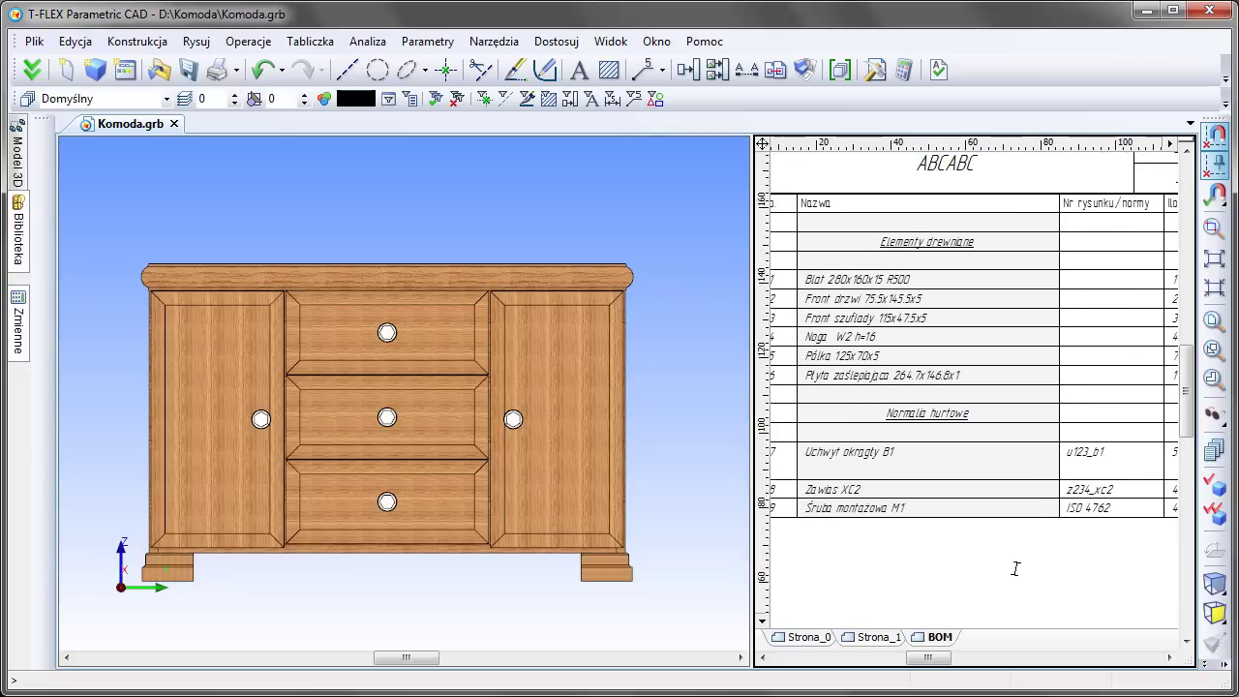
left_click(1214, 321)
- In the chest parameters, choose Typ3 legs, open the right door and pick the Typ3 handle
left_click(808, 637)
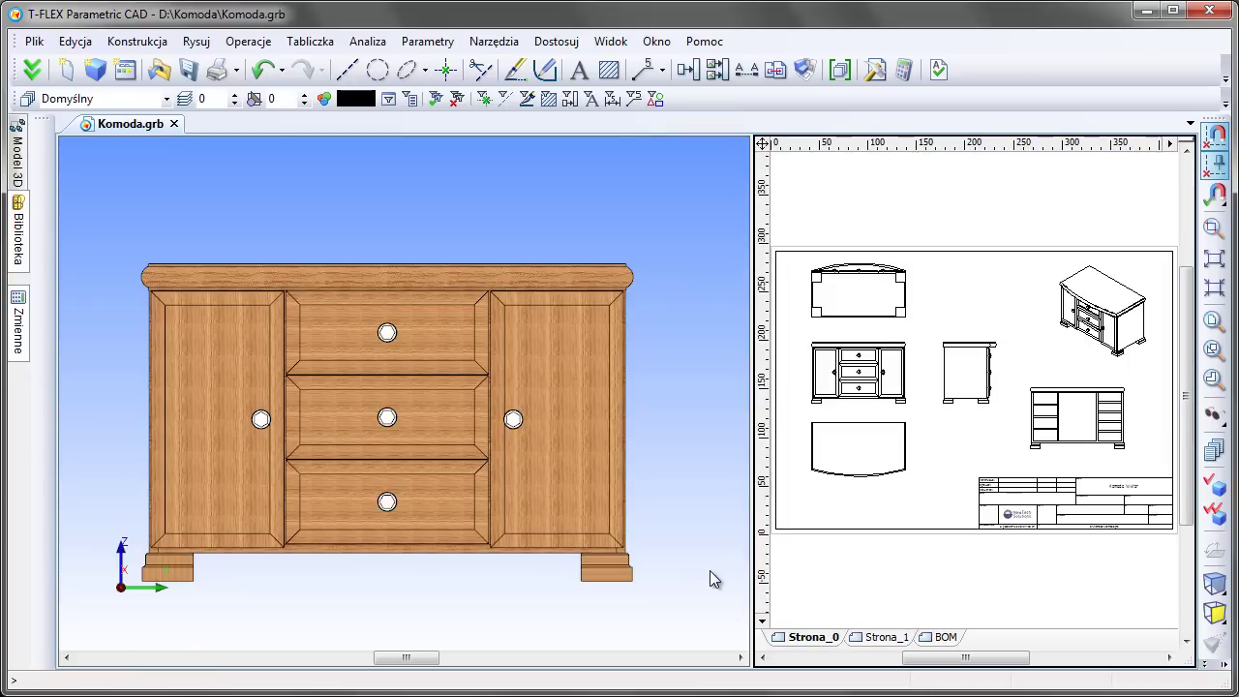
key("m")
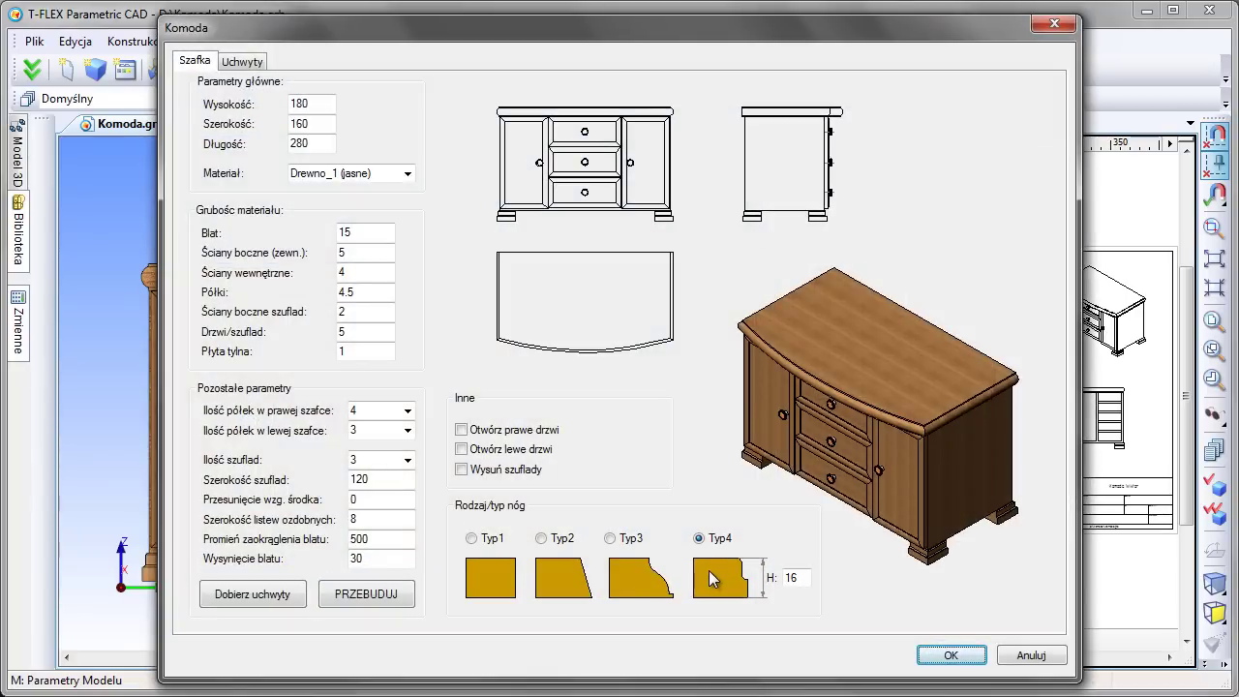
left_click(607, 539)
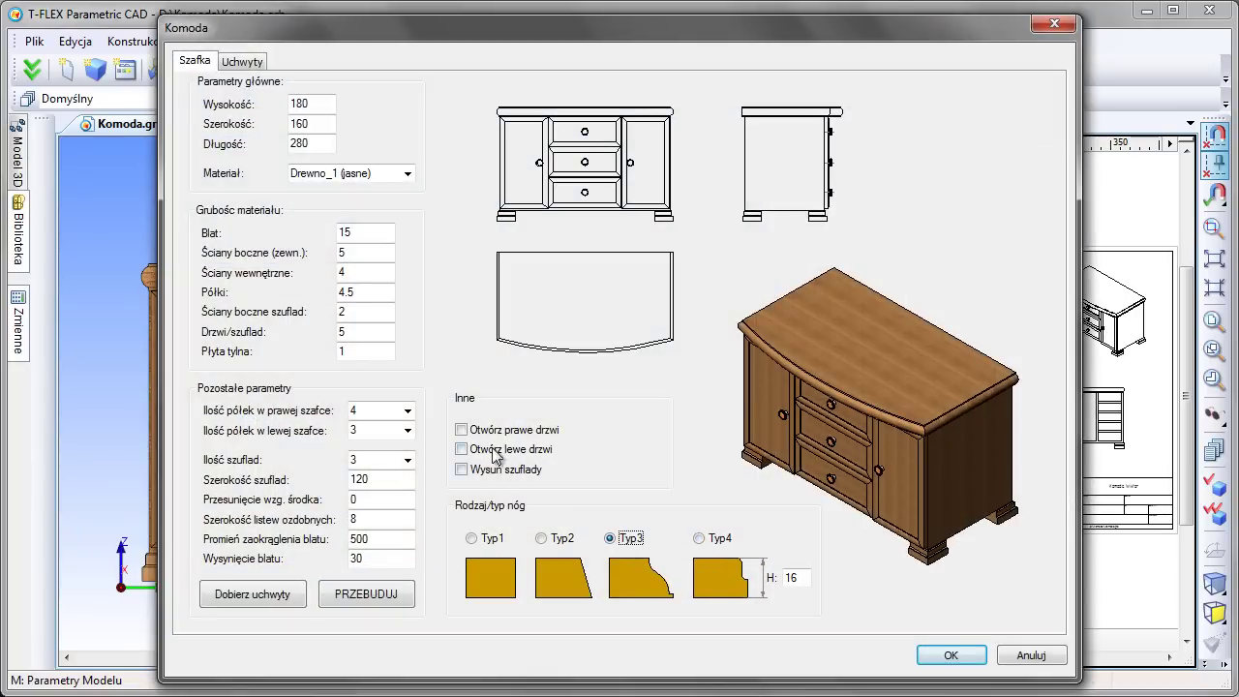
left_click(481, 432)
left_click(268, 587)
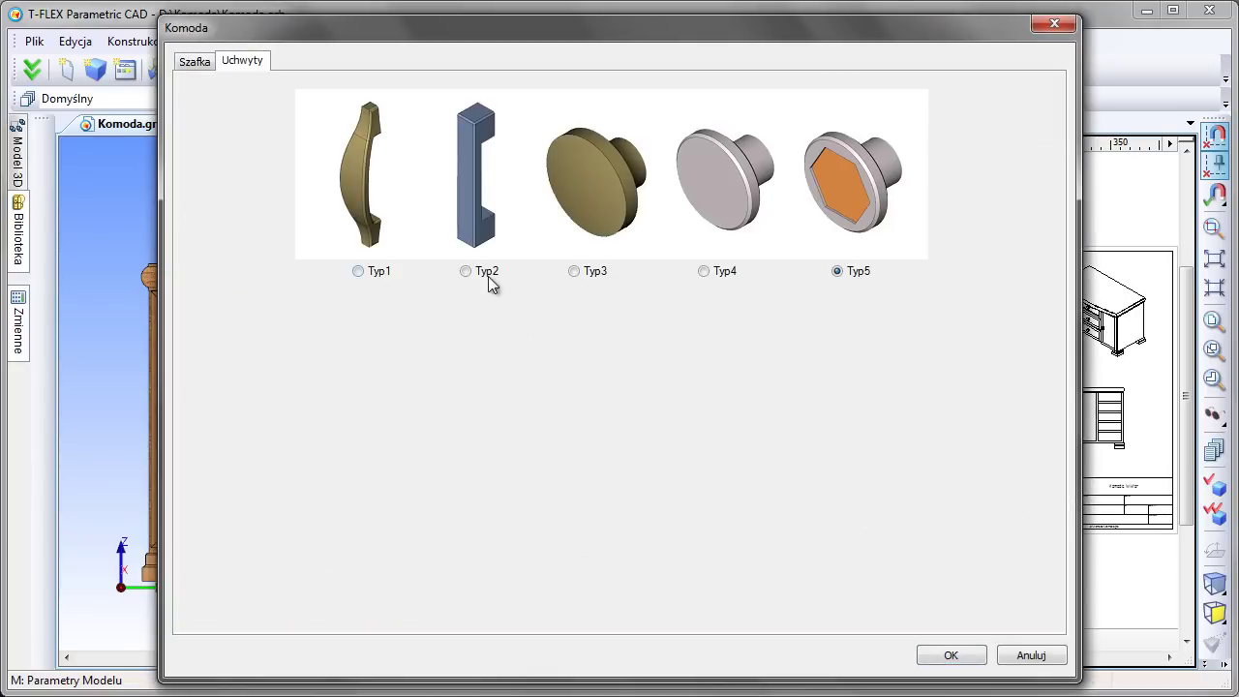
left_click(574, 271)
left_click(194, 61)
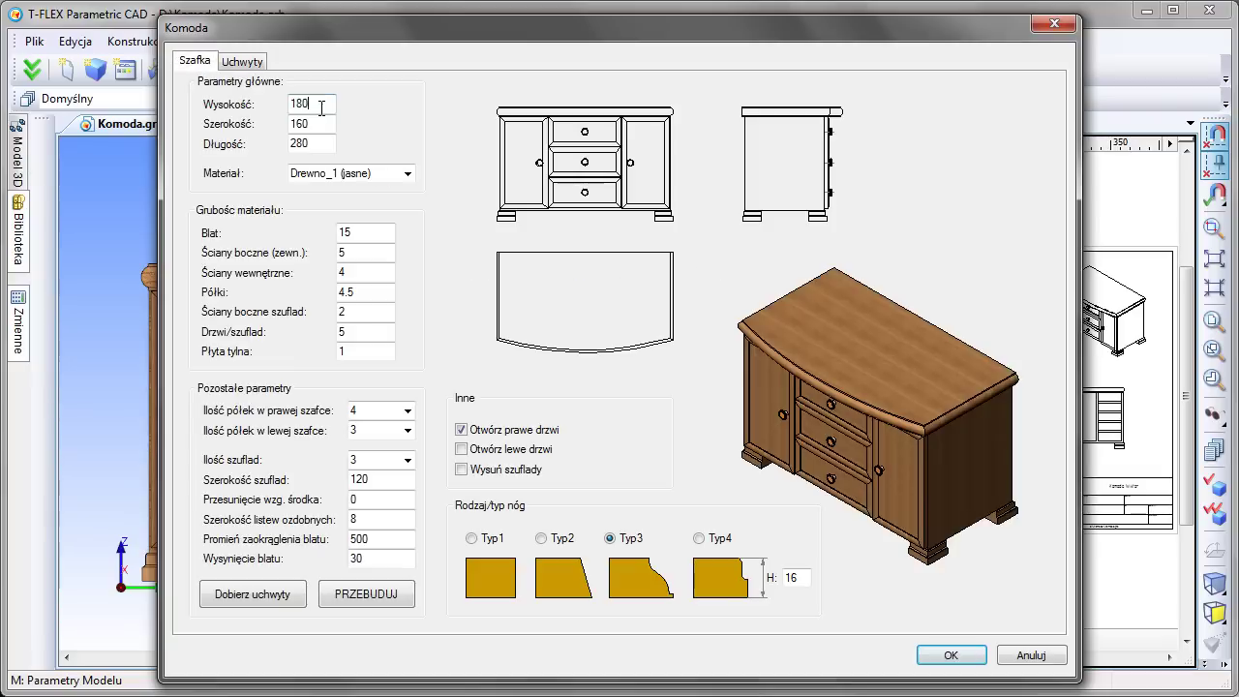
- Set height 220, two shelves per side, left door open, drawers out, drawer width 140, and apply
type("220")
left_click(408, 411)
left_click(403, 463)
left_click(408, 430)
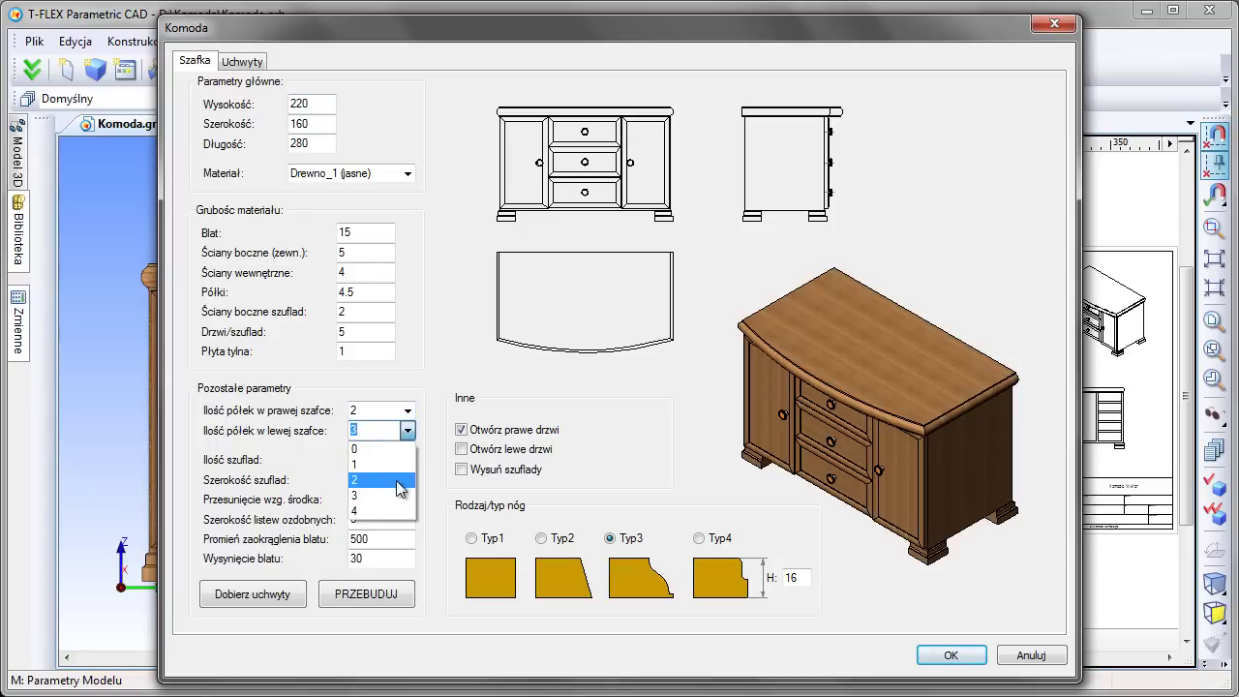
left_click(398, 479)
left_click(461, 449)
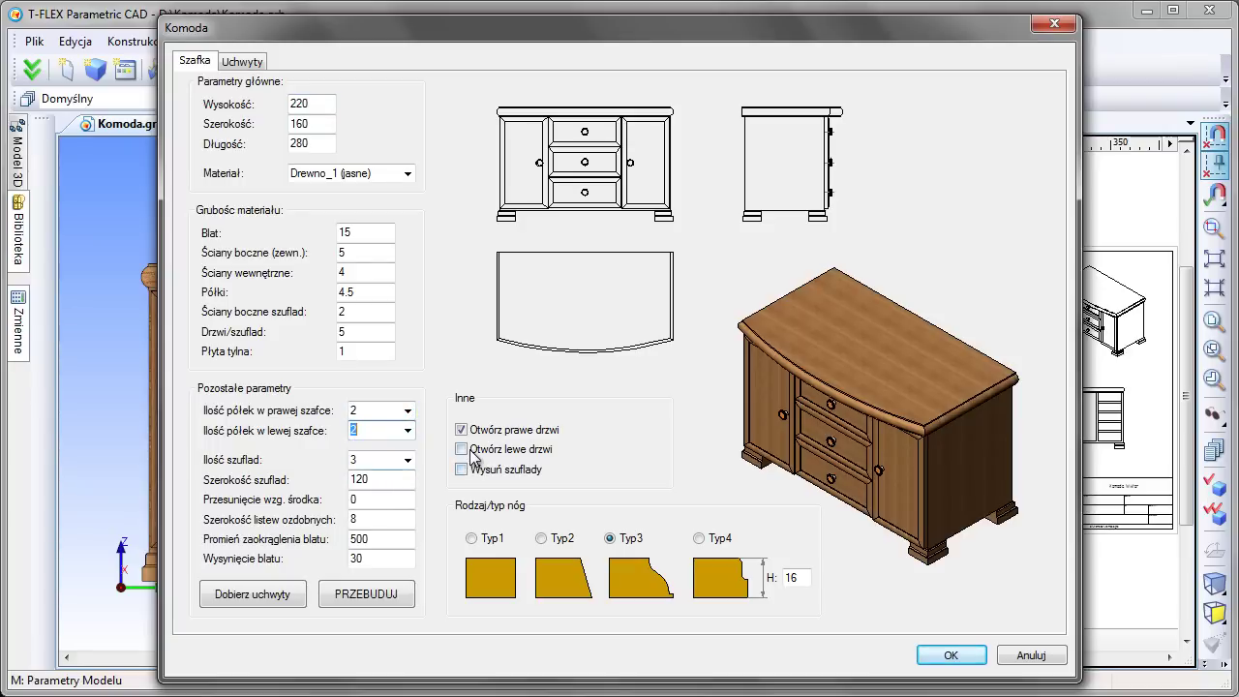
left_click(462, 469)
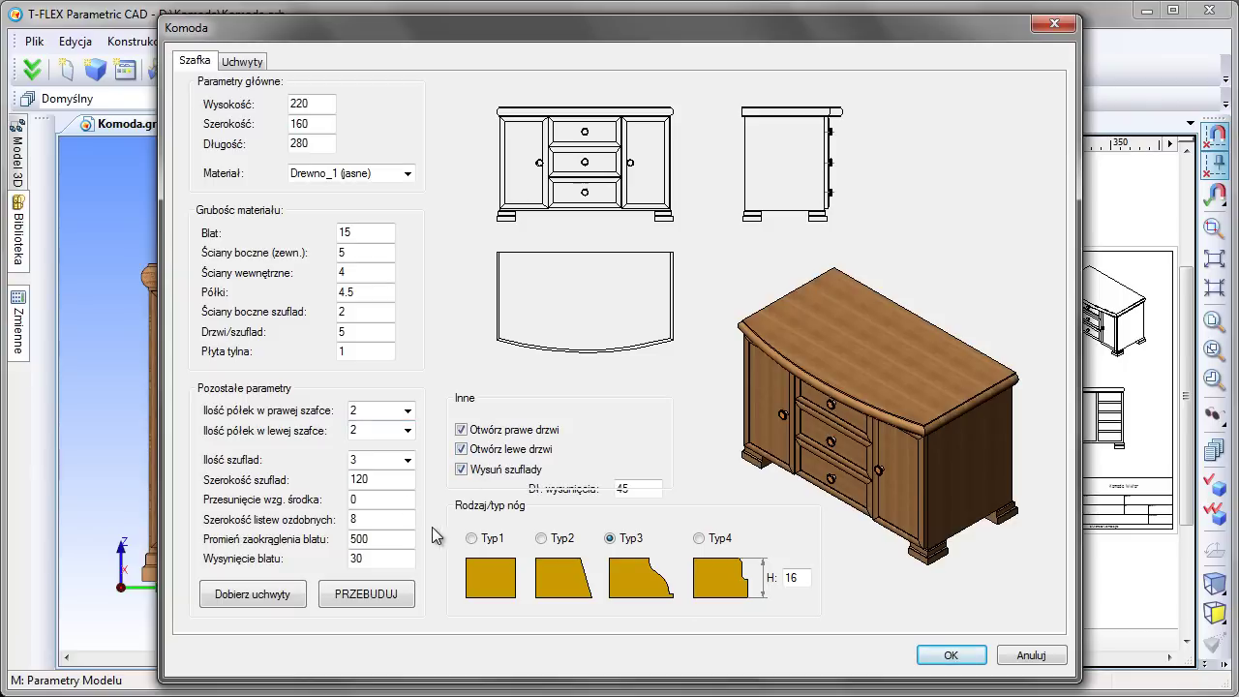
left_click_drag(387, 478, 308, 498)
type("140")
left_click(368, 599)
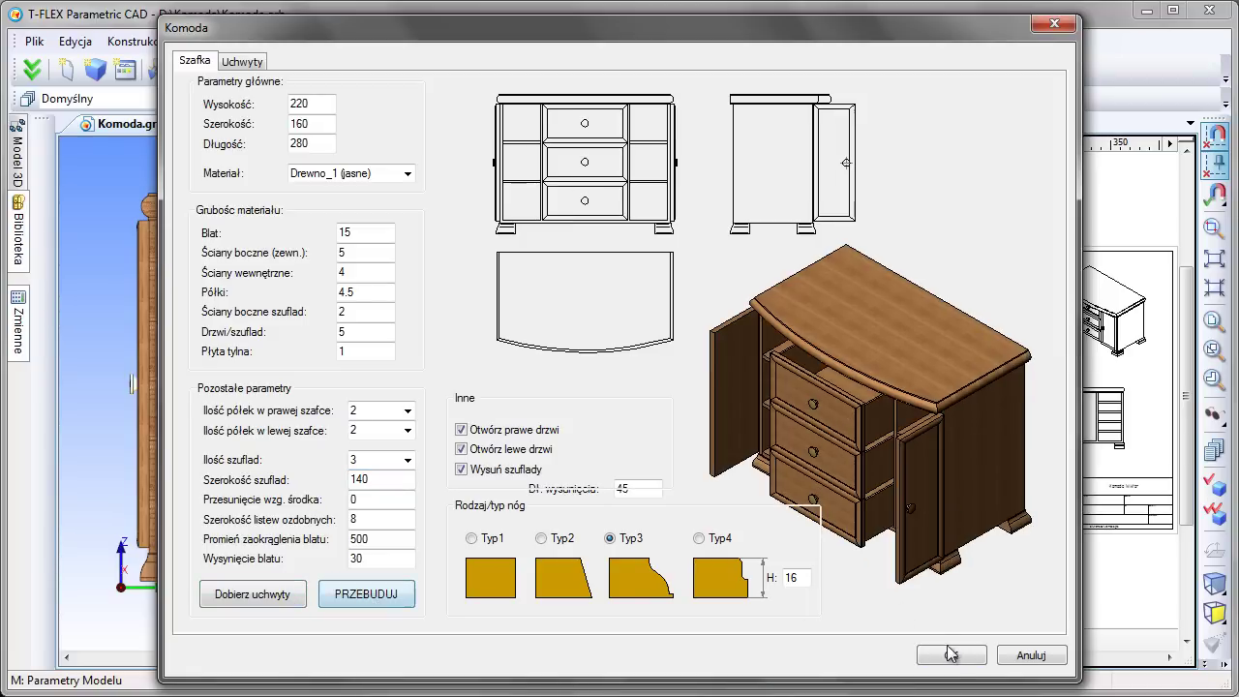
left_click(950, 655)
- Switch to an isometric view and give the chest four drawers (Ilość szuflad 4)
scroll(393, 448, "down", 2)
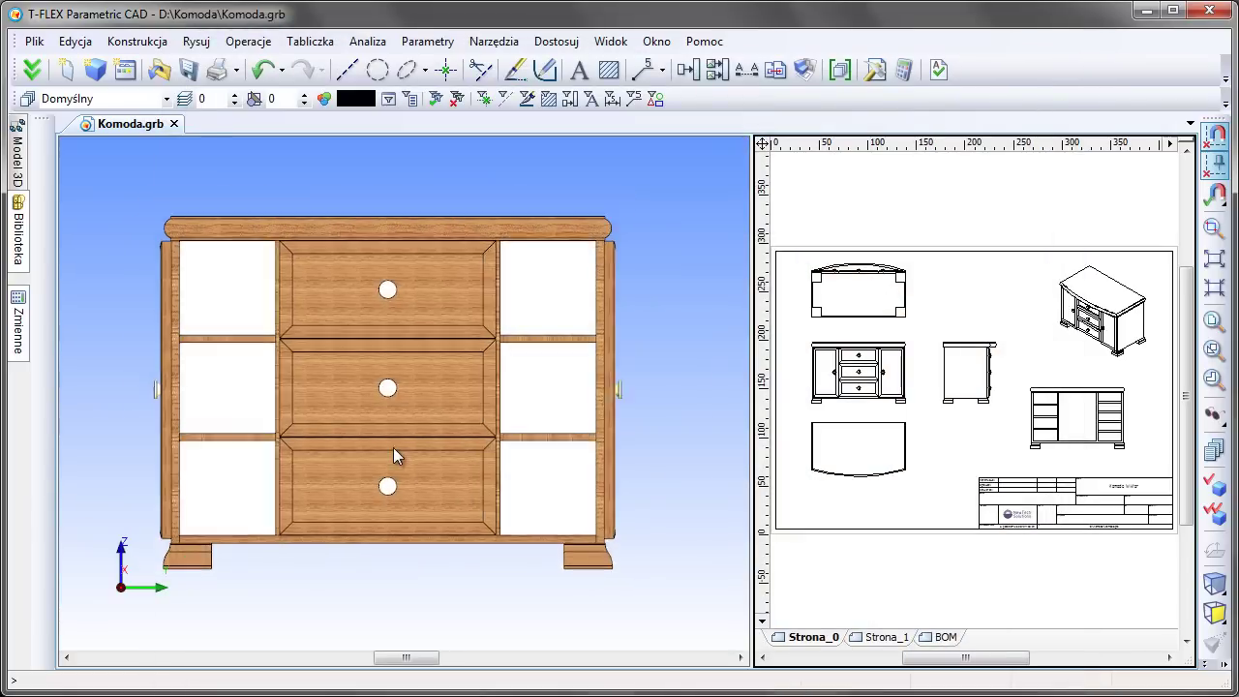
scroll(393, 448, "down", 2)
left_click(1209, 621)
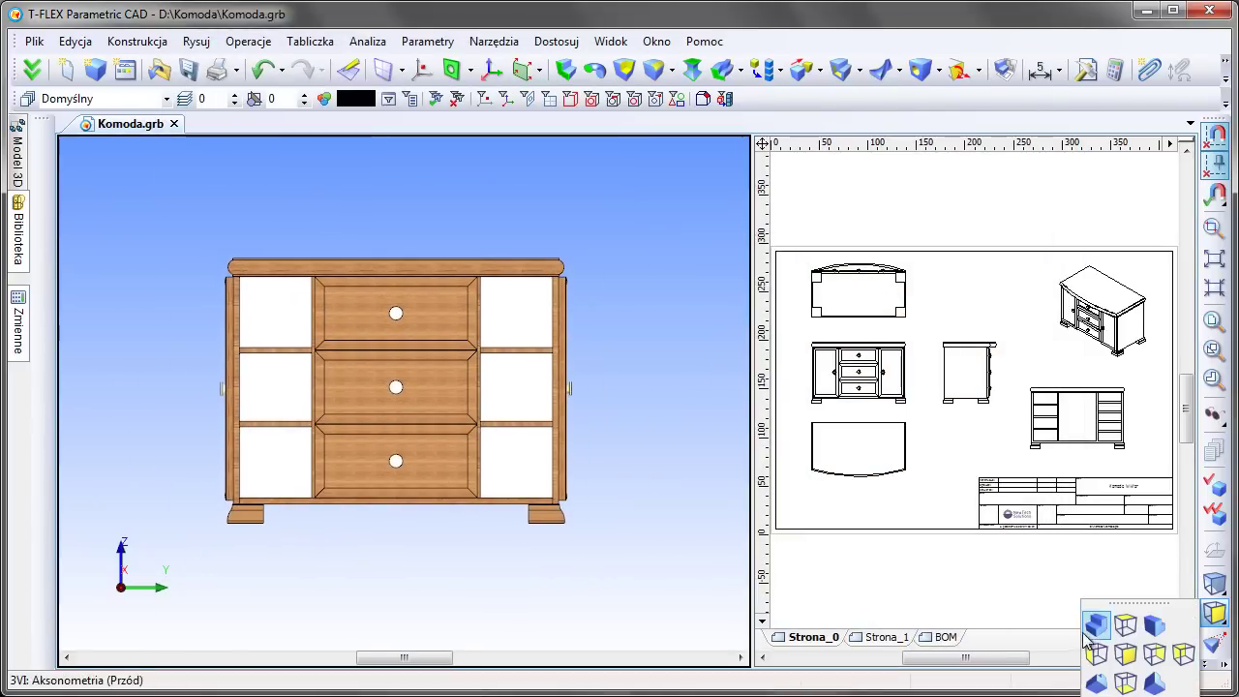
left_click(1096, 630)
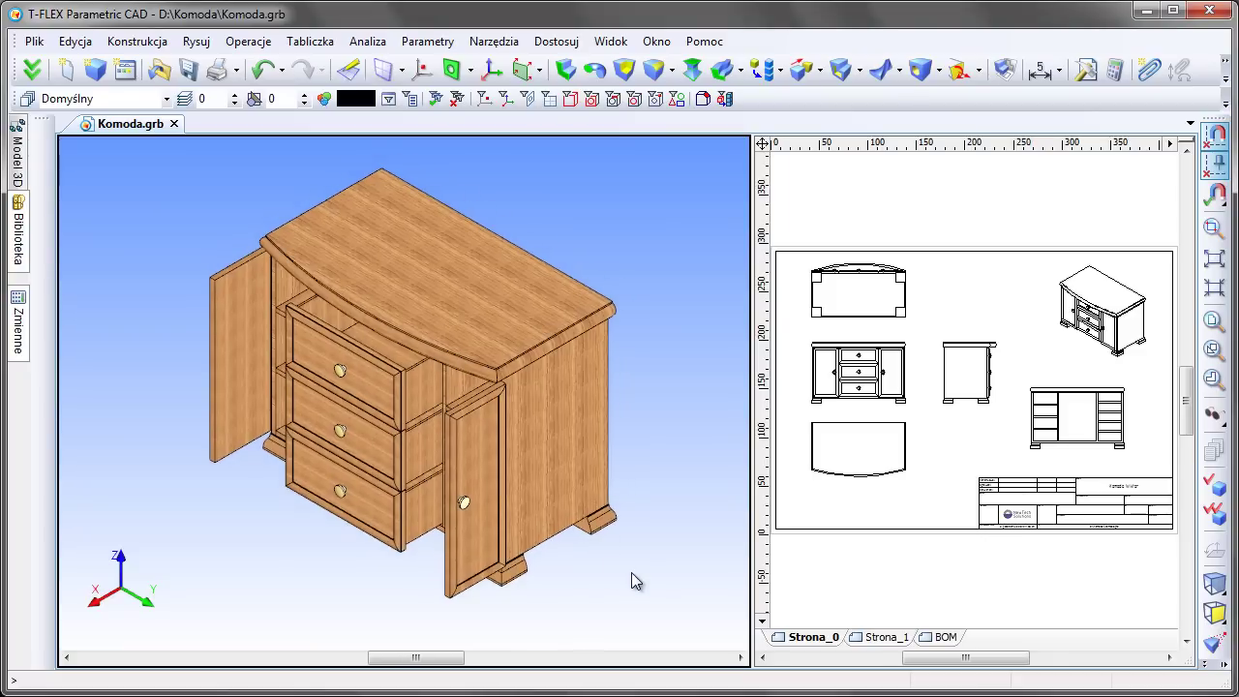
key("m")
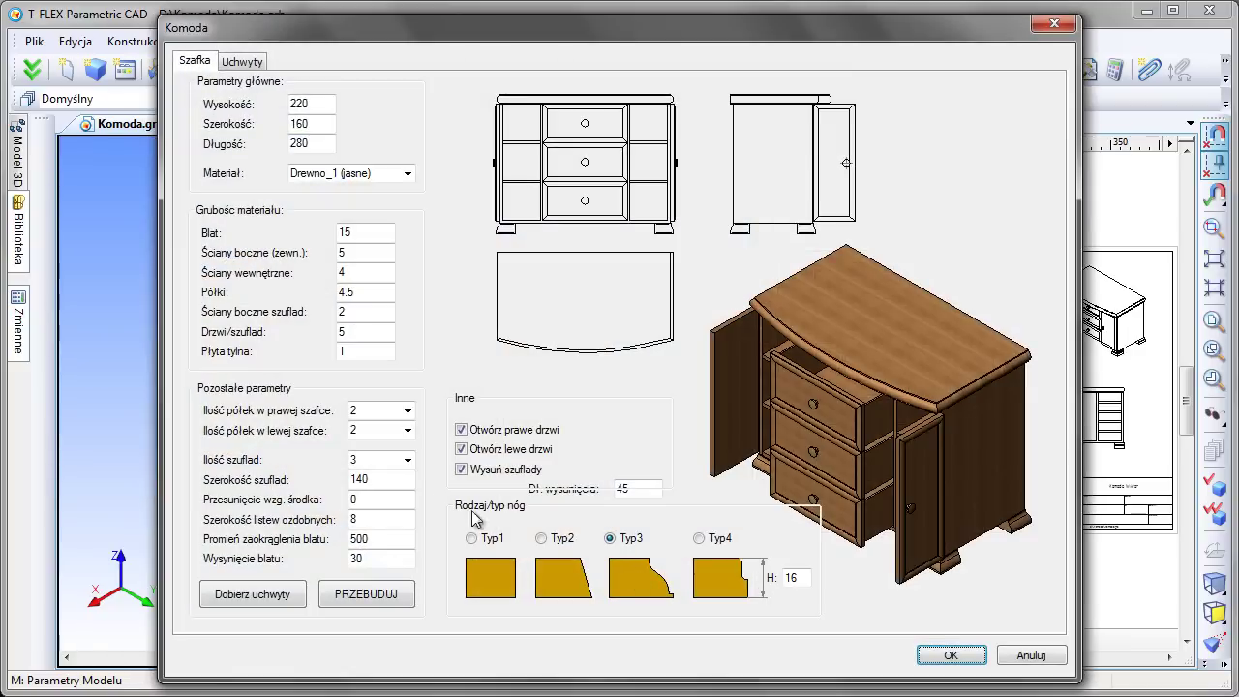
left_click(408, 460)
left_click(404, 506)
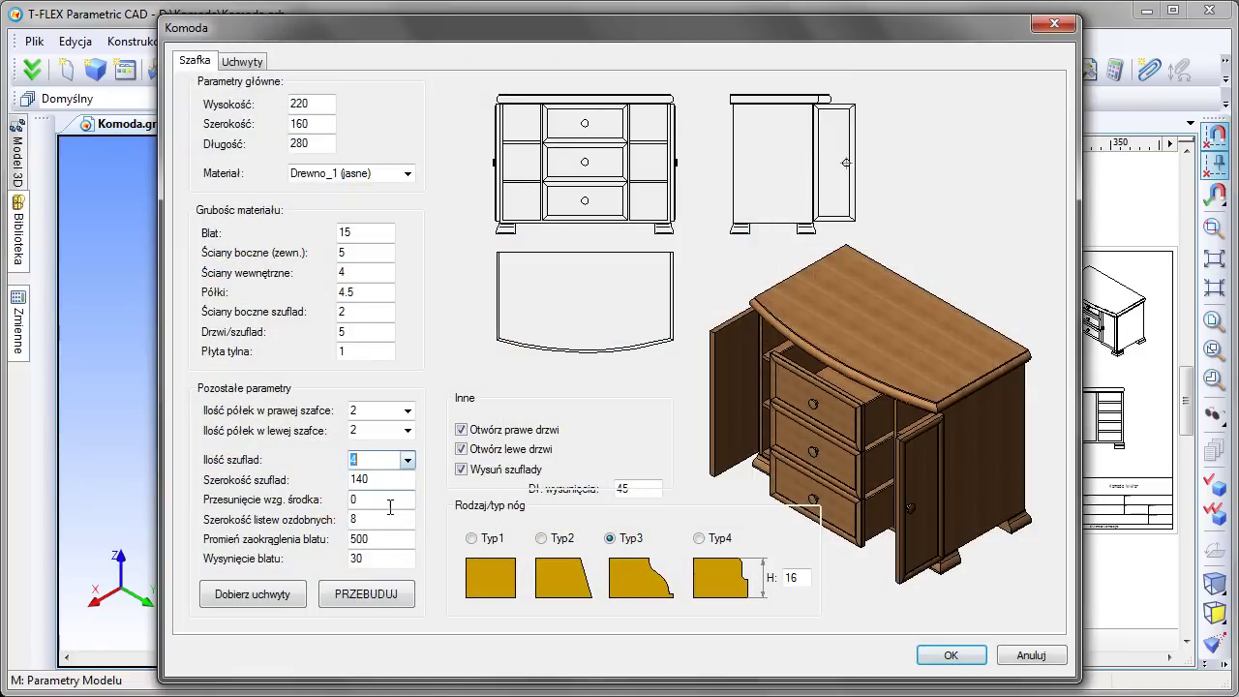
left_click(356, 594)
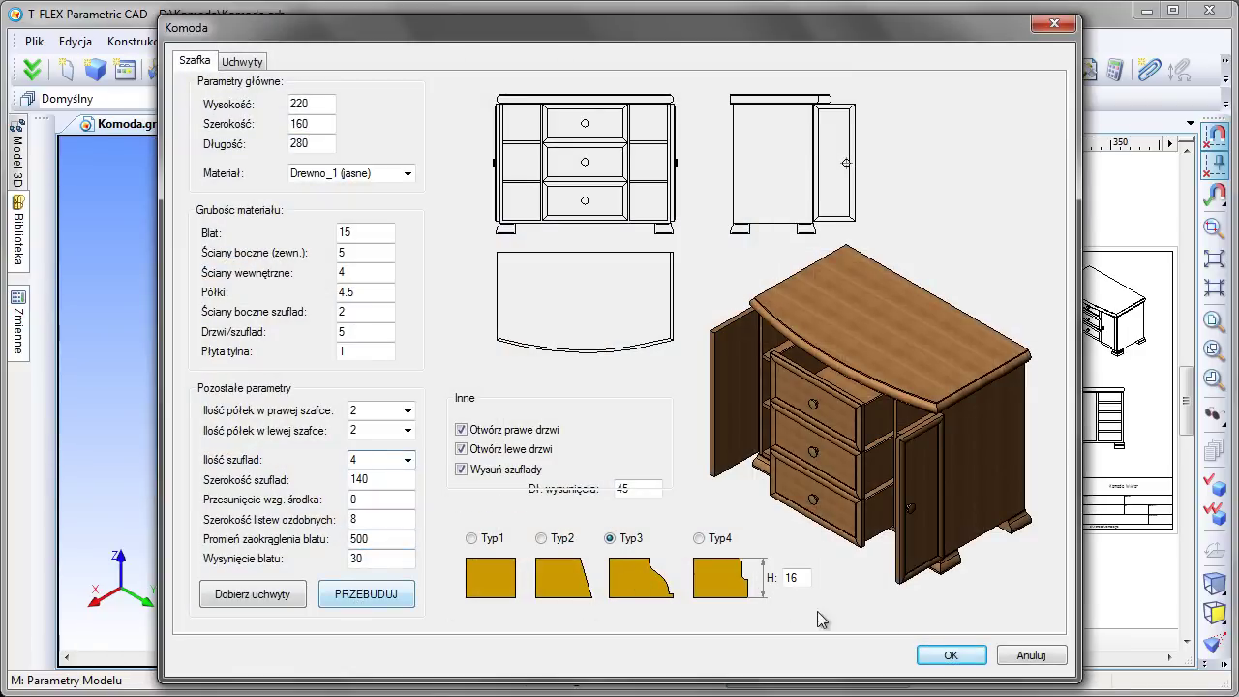
left_click(951, 656)
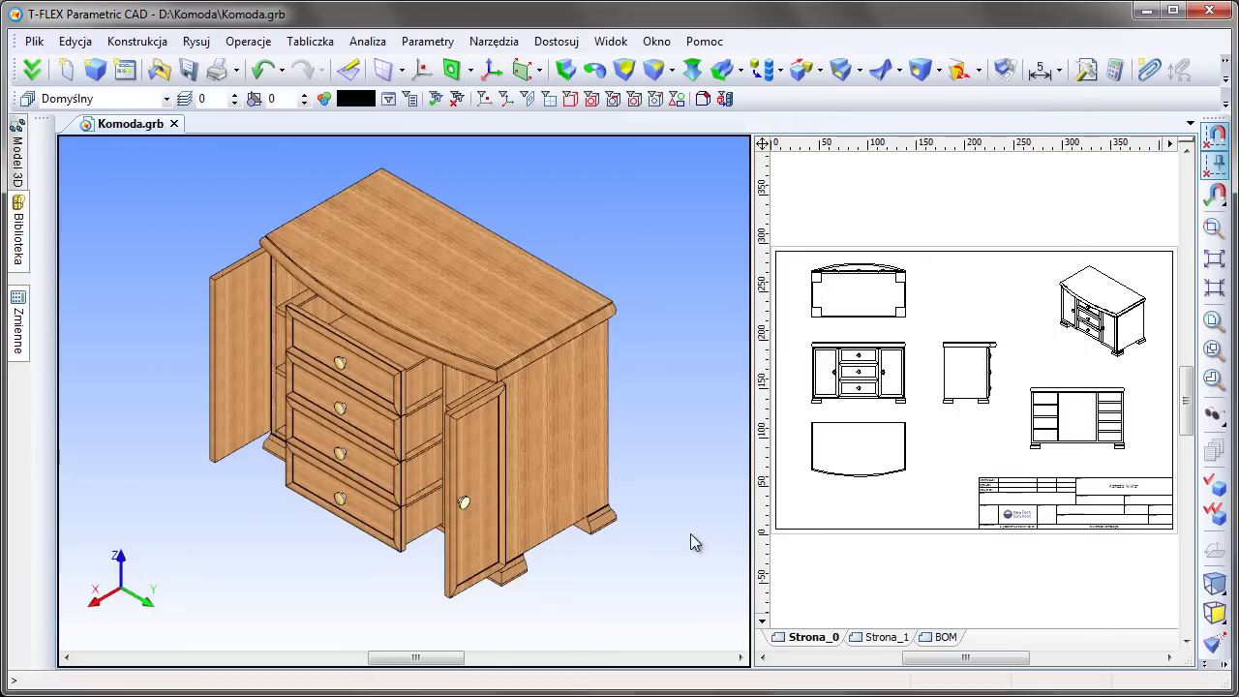
- Close the doors and drawers, then run Pełna Regeneracja to update the drawings
key("m")
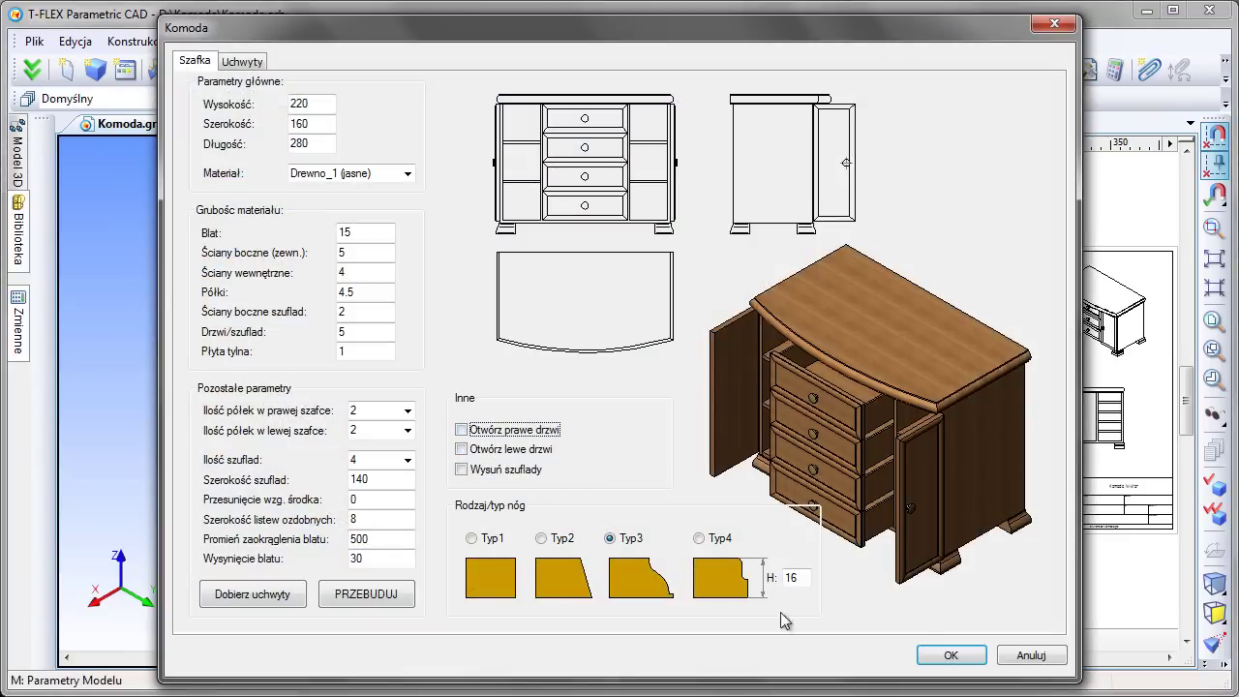
left_click(949, 655)
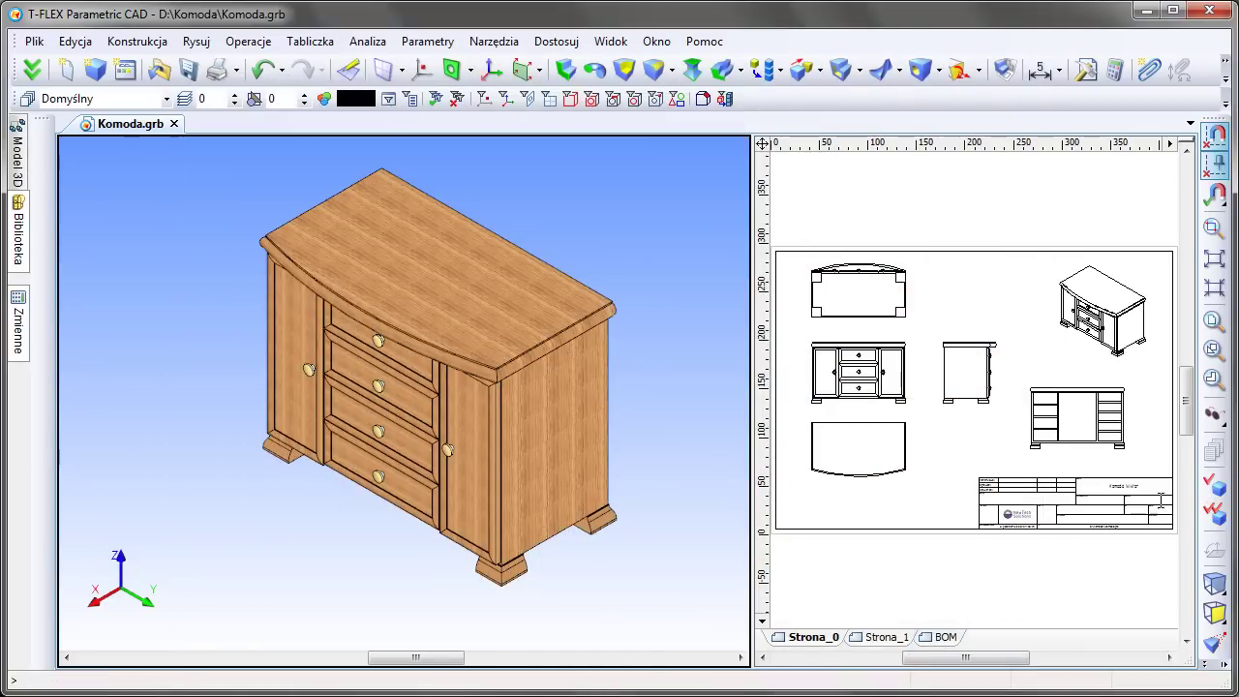
left_click(1214, 512)
left_click(185, 287)
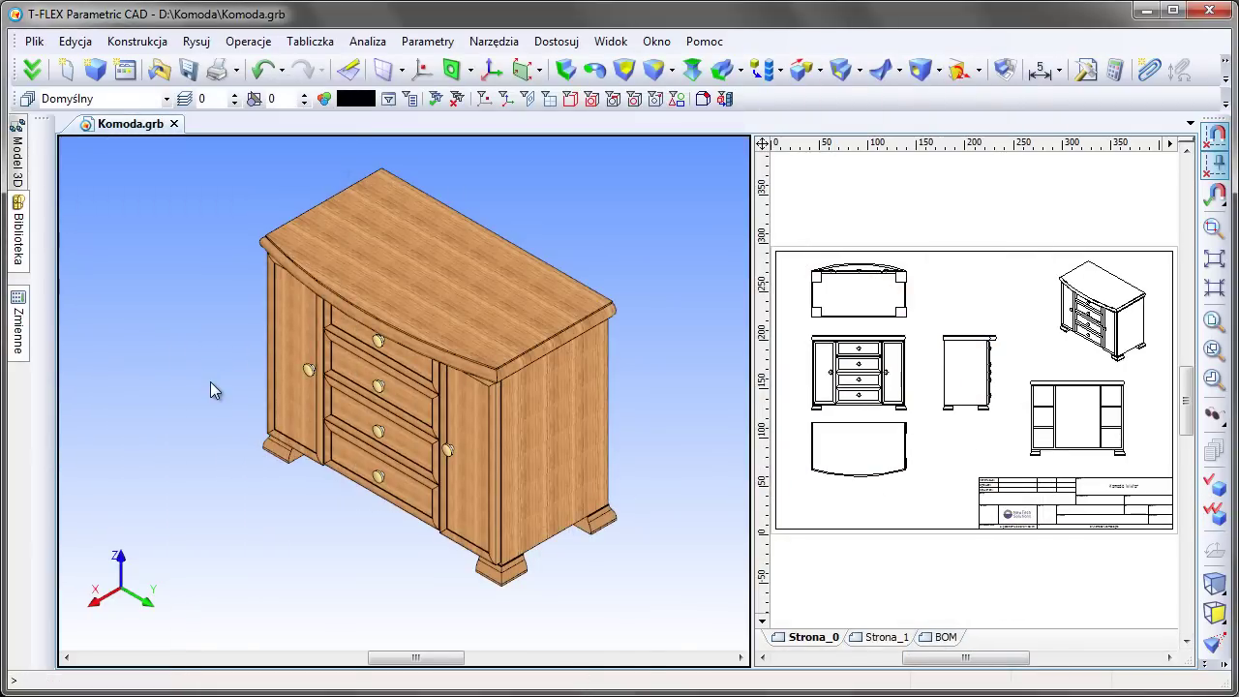
- On the BOM page, refresh item positions with Zestawienie Materiałowe > Aktualizuj Pozycje
left_click(889, 639)
left_click(939, 637)
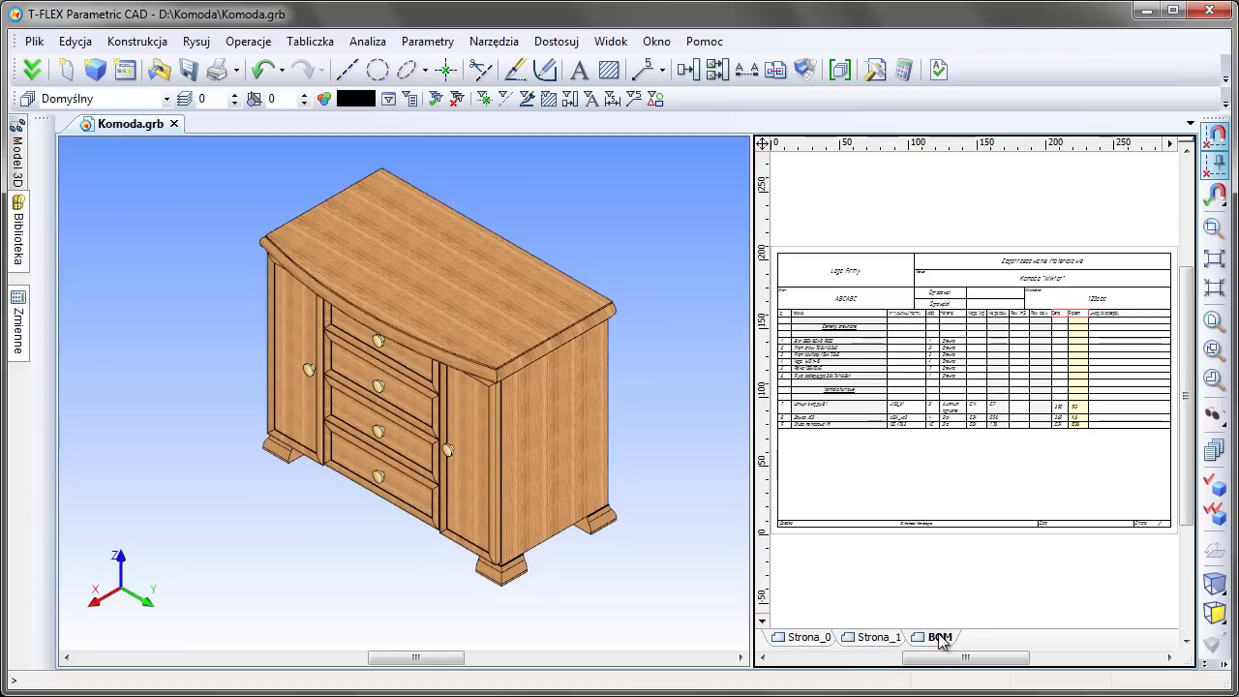
left_click(494, 40)
mouse_move(563, 65)
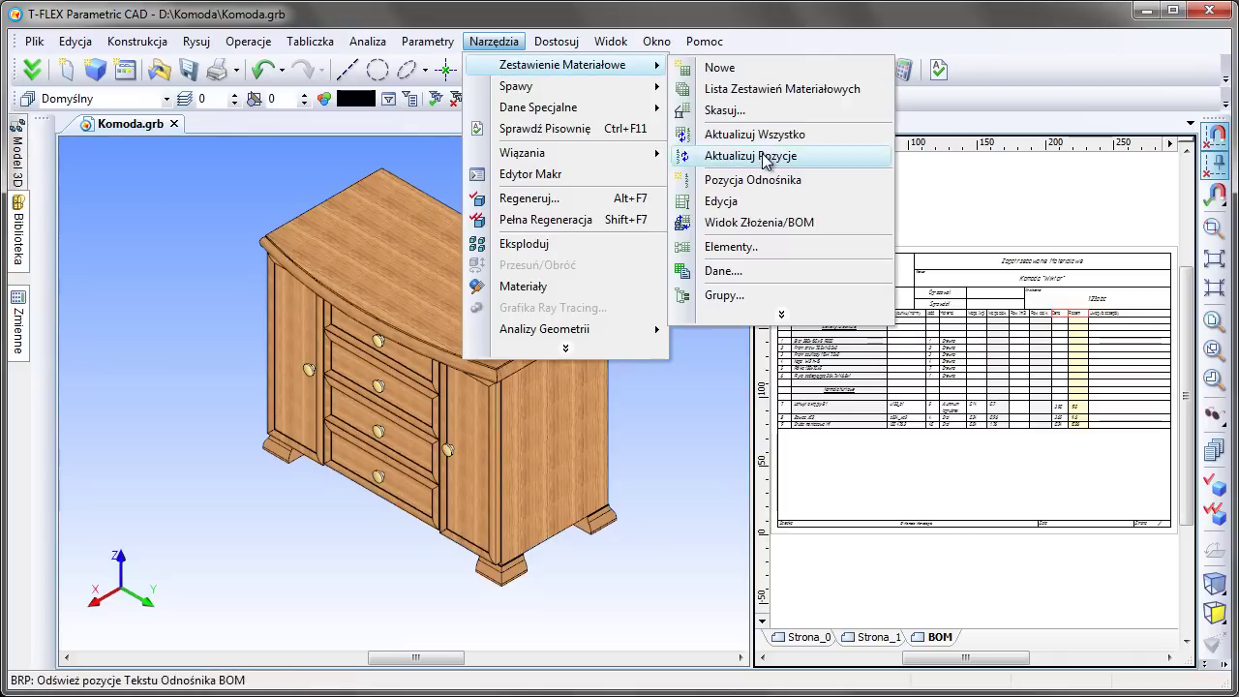
left_click(770, 157)
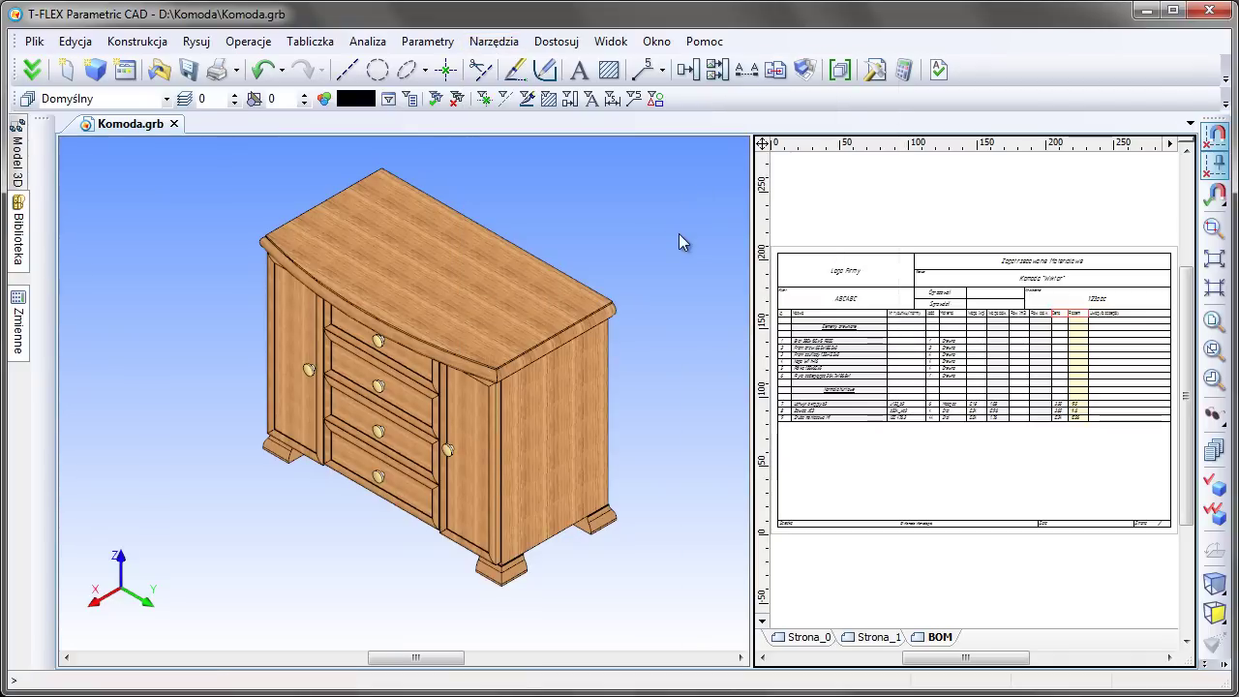
- Explode the chest of drawers into its parts, then reassemble it
left_click(494, 41)
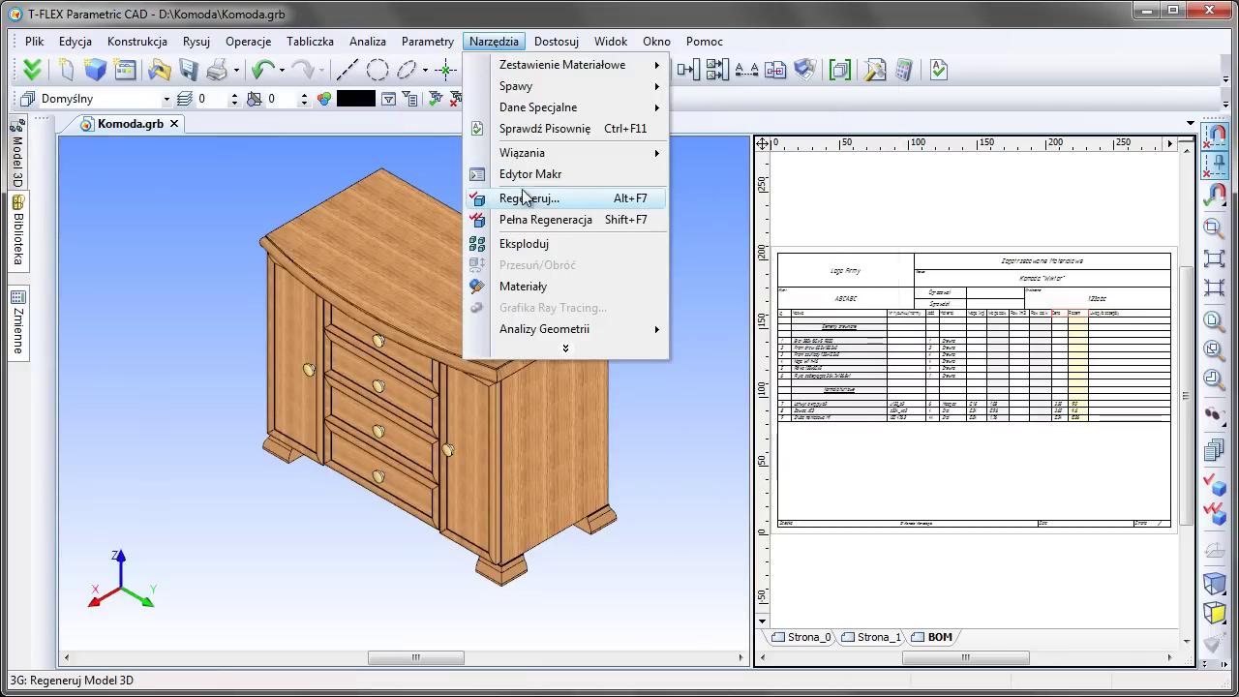
left_click(538, 248)
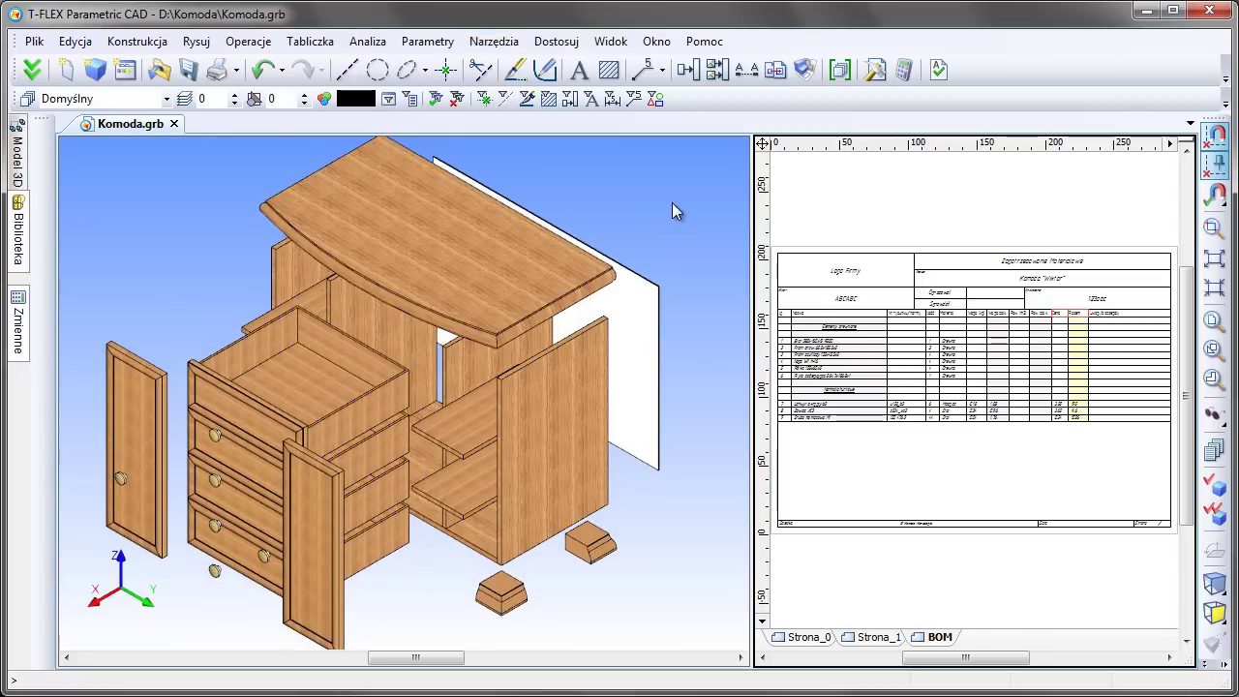
left_click(494, 40)
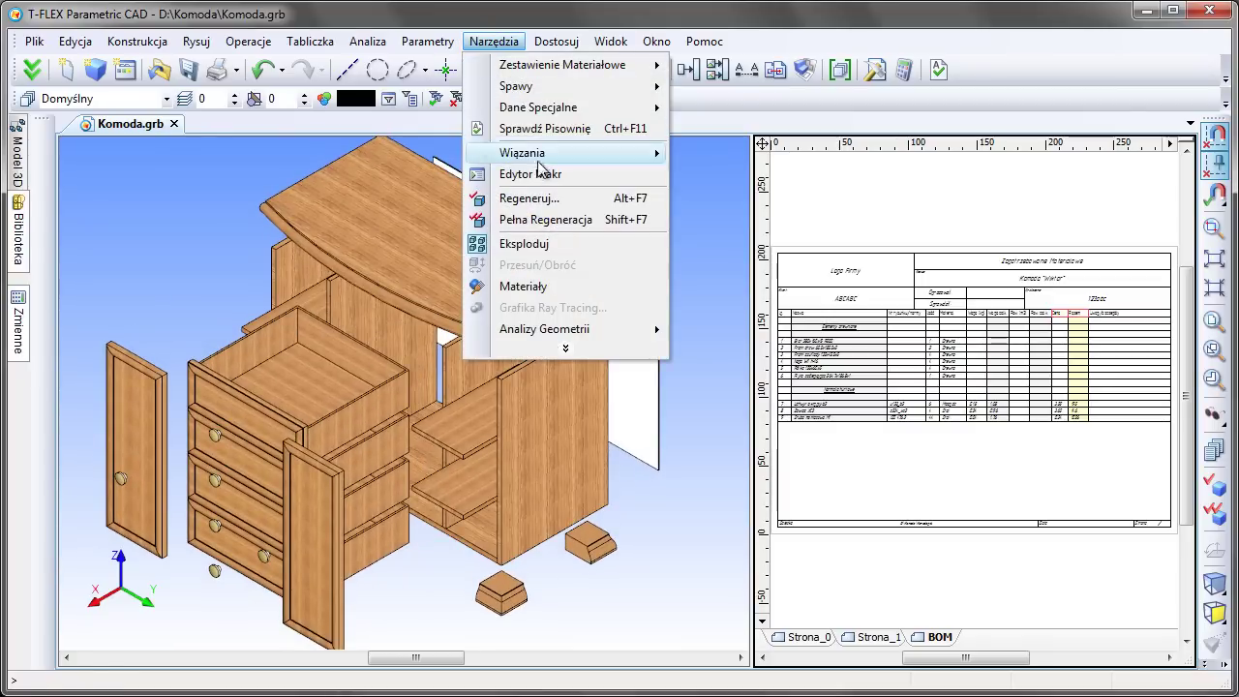
left_click(549, 254)
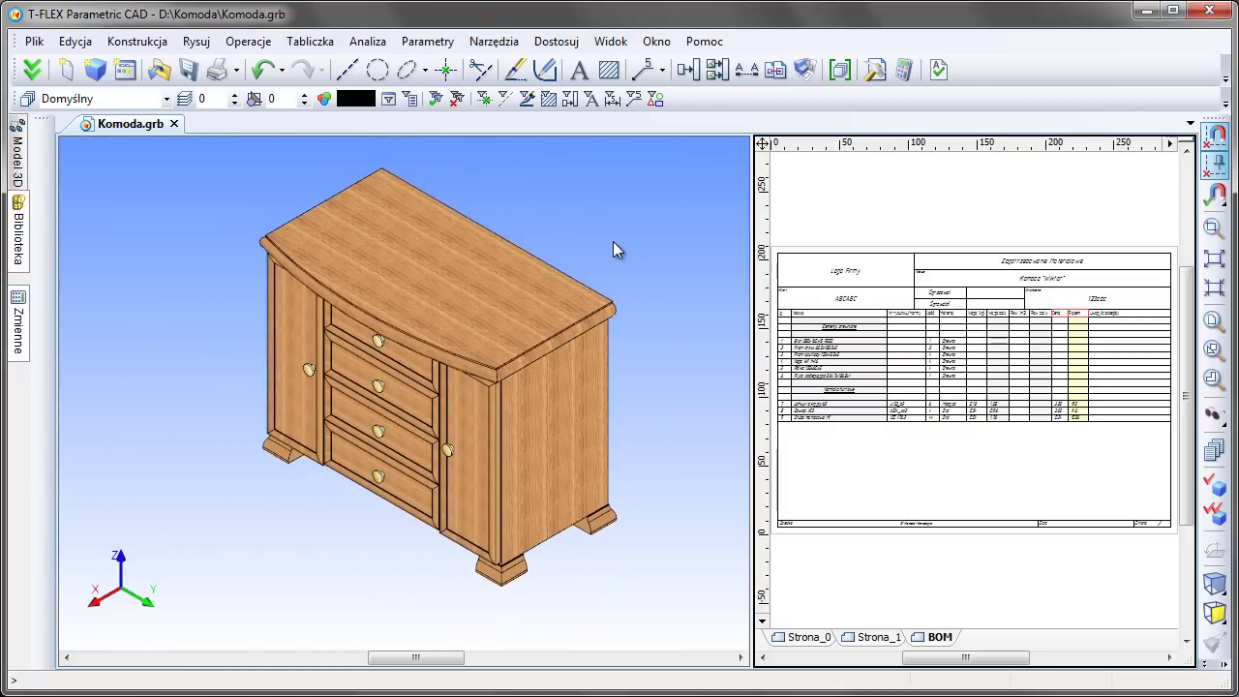
- Preview the chest in Drewno_2 (jasne), Drewno_3 (jasne) and Drewno_4 materials
key("m")
left_click(408, 174)
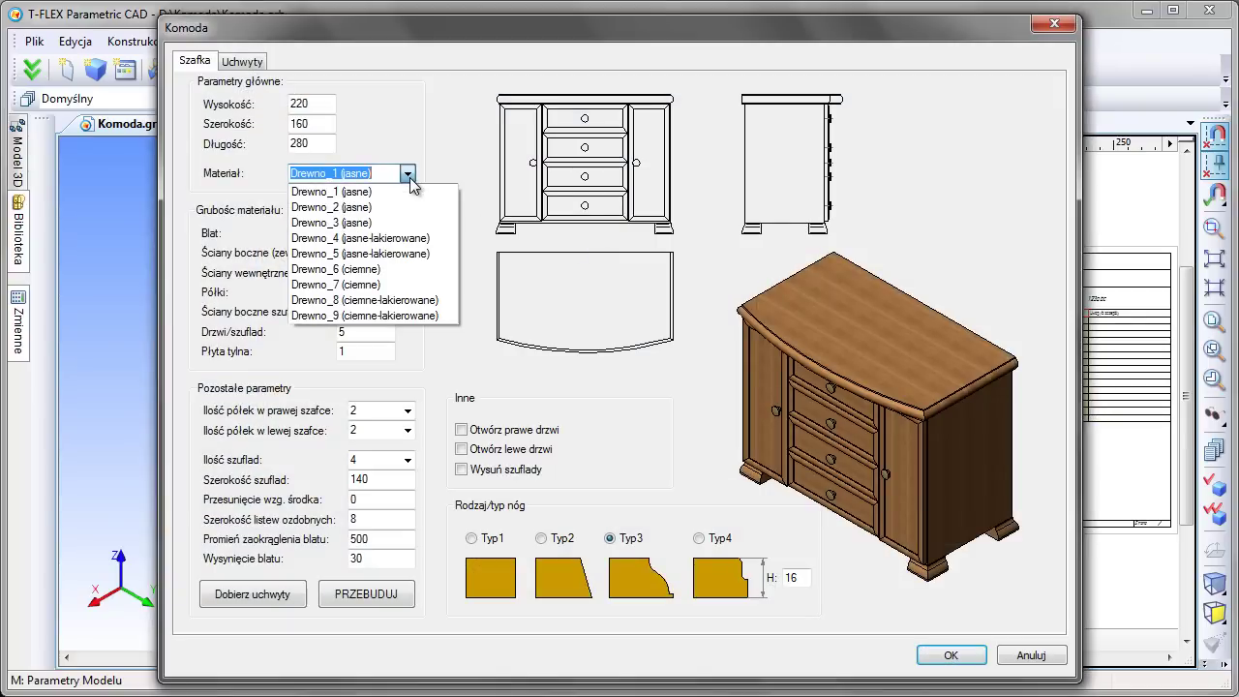
left_click(402, 207)
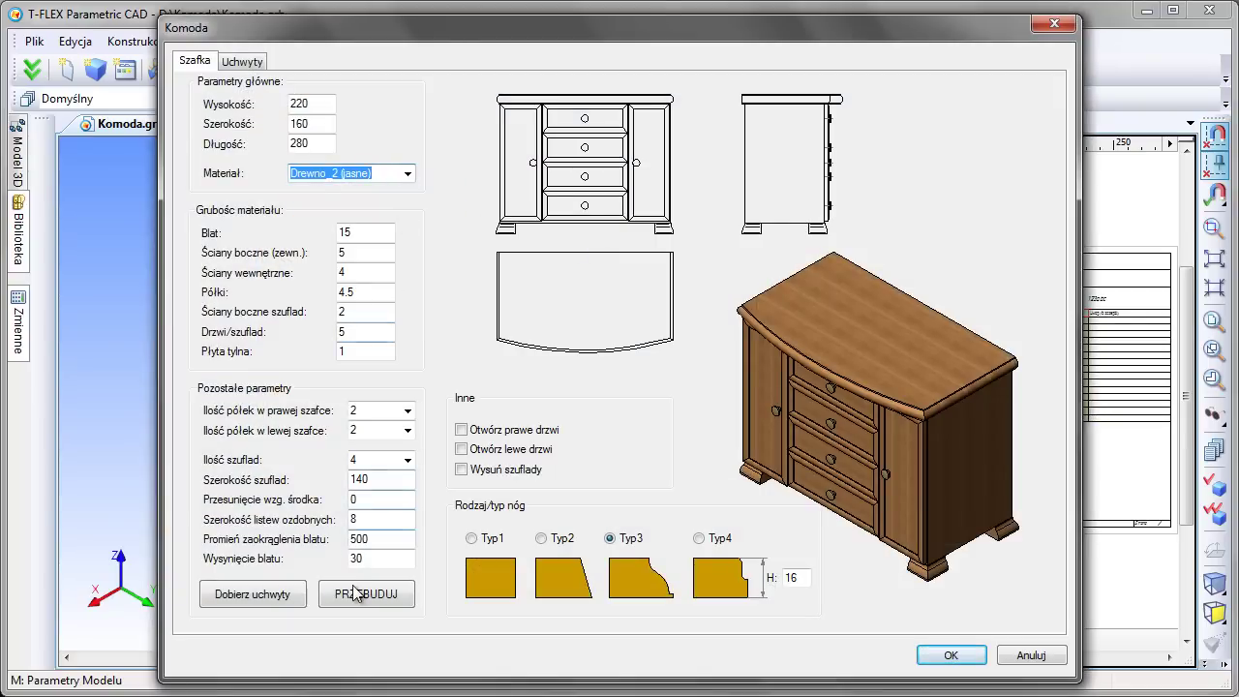
left_click(358, 592)
left_click(407, 174)
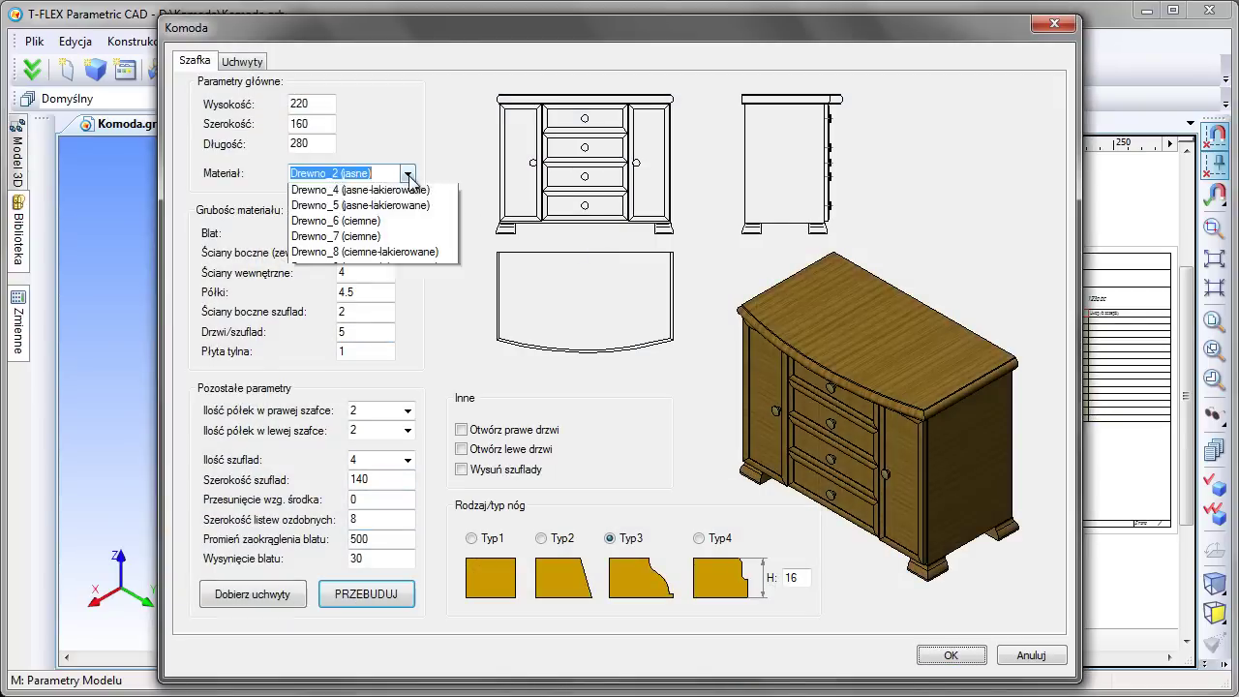
left_click(404, 224)
left_click(393, 592)
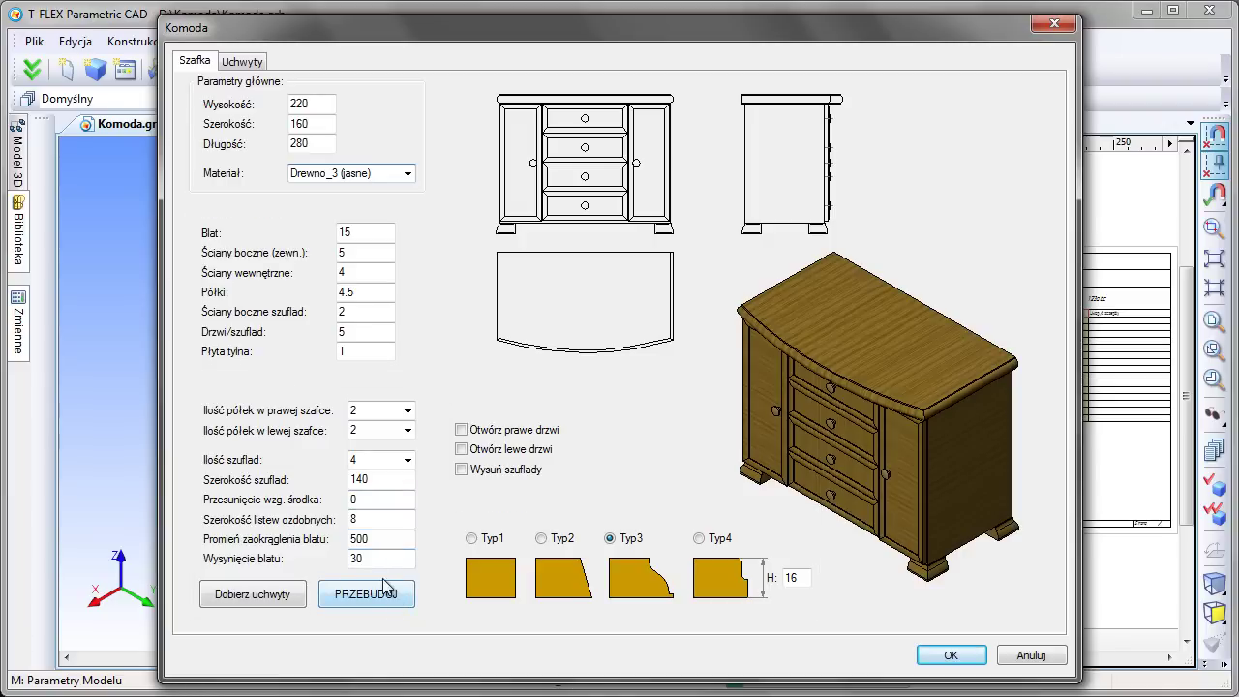
left_click(407, 173)
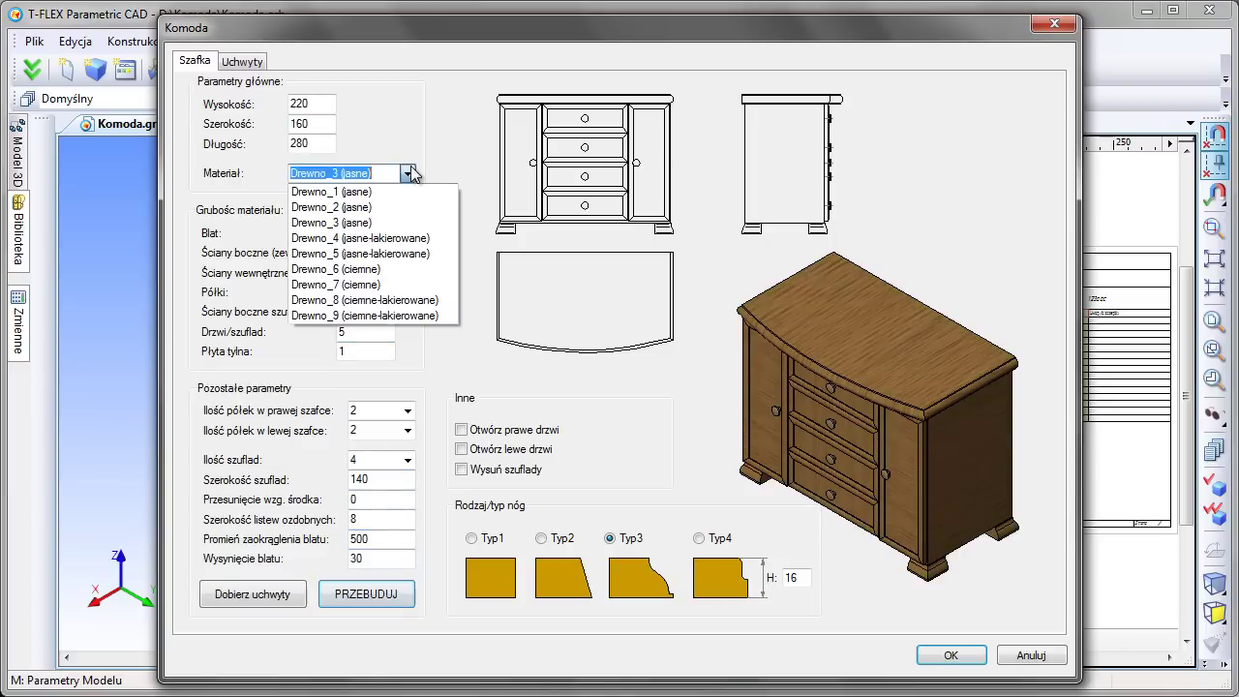
left_click(402, 241)
left_click(387, 592)
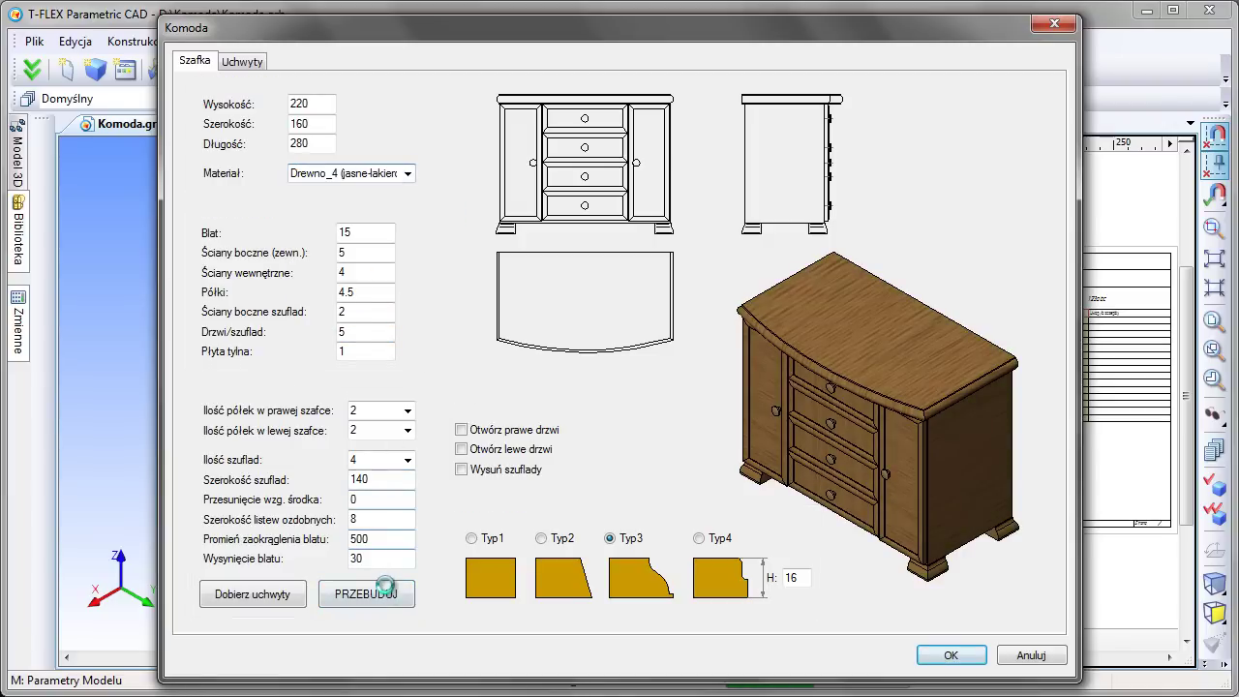
- Preview Drewno_8 (ciemne-lakierowane) and Drewno_9, then settle on Drewno_3 (jasne) and apply
left_click(407, 173)
left_click(387, 303)
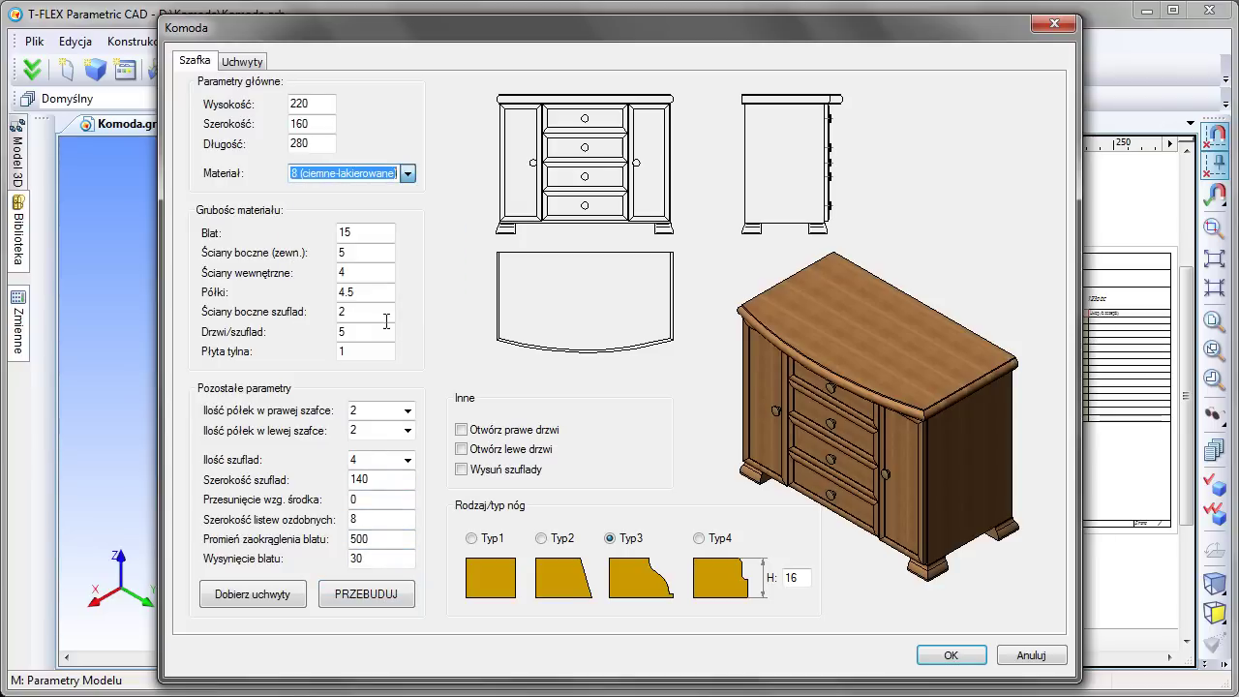
left_click(379, 600)
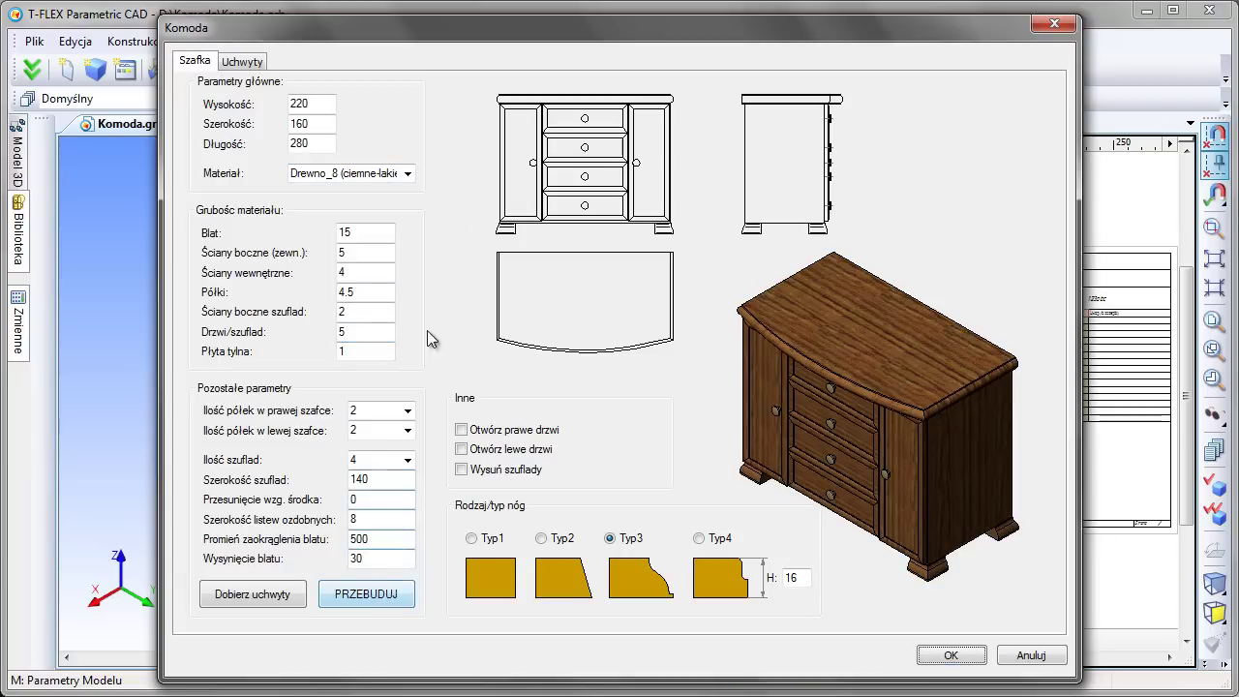
left_click(408, 174)
left_click(402, 320)
left_click(387, 586)
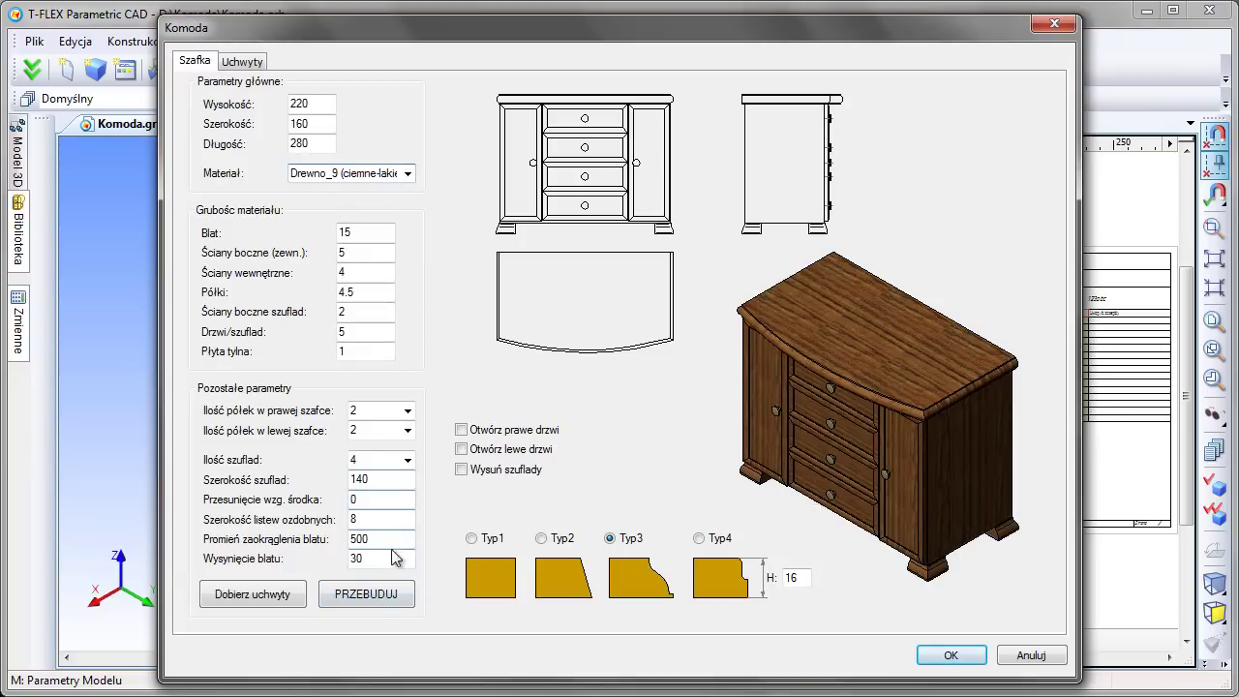
left_click(407, 174)
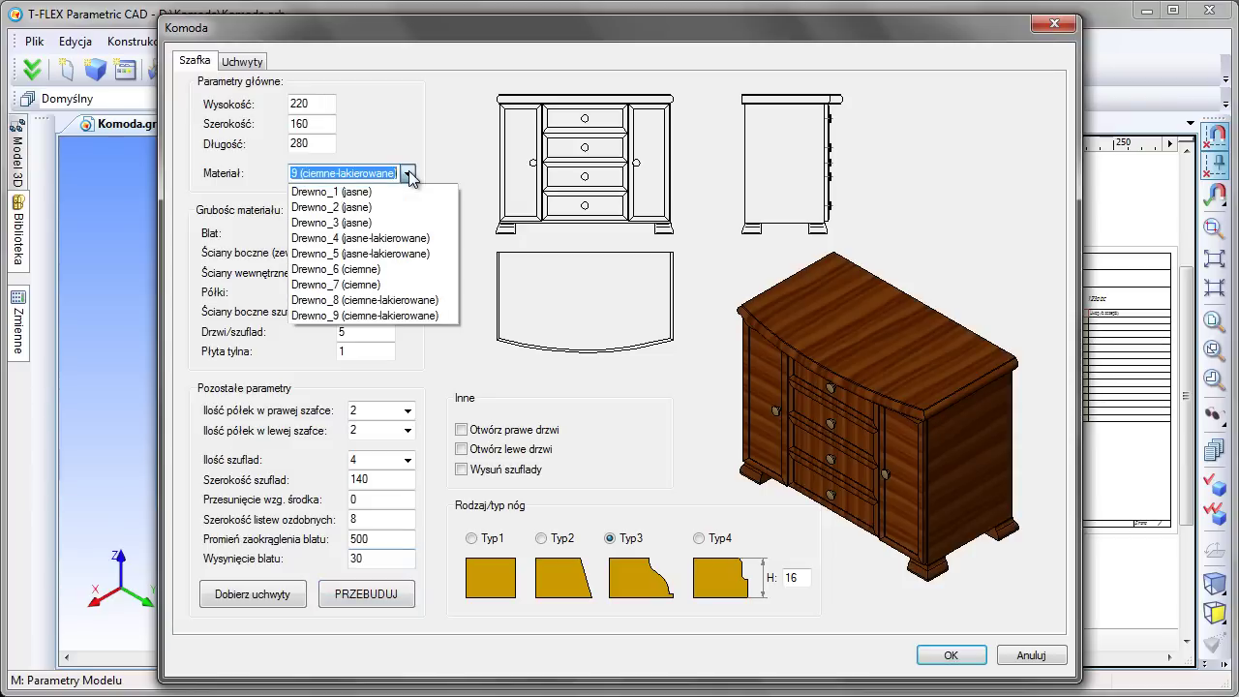
left_click(402, 223)
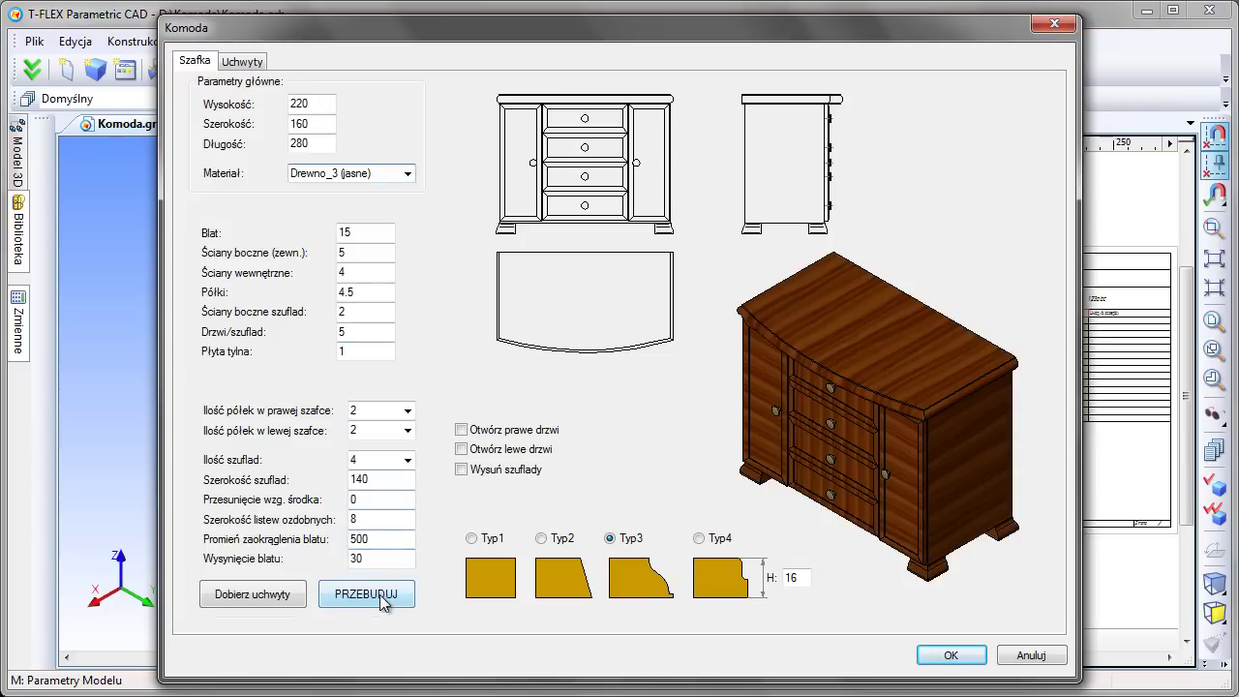
left_click(387, 595)
left_click(951, 655)
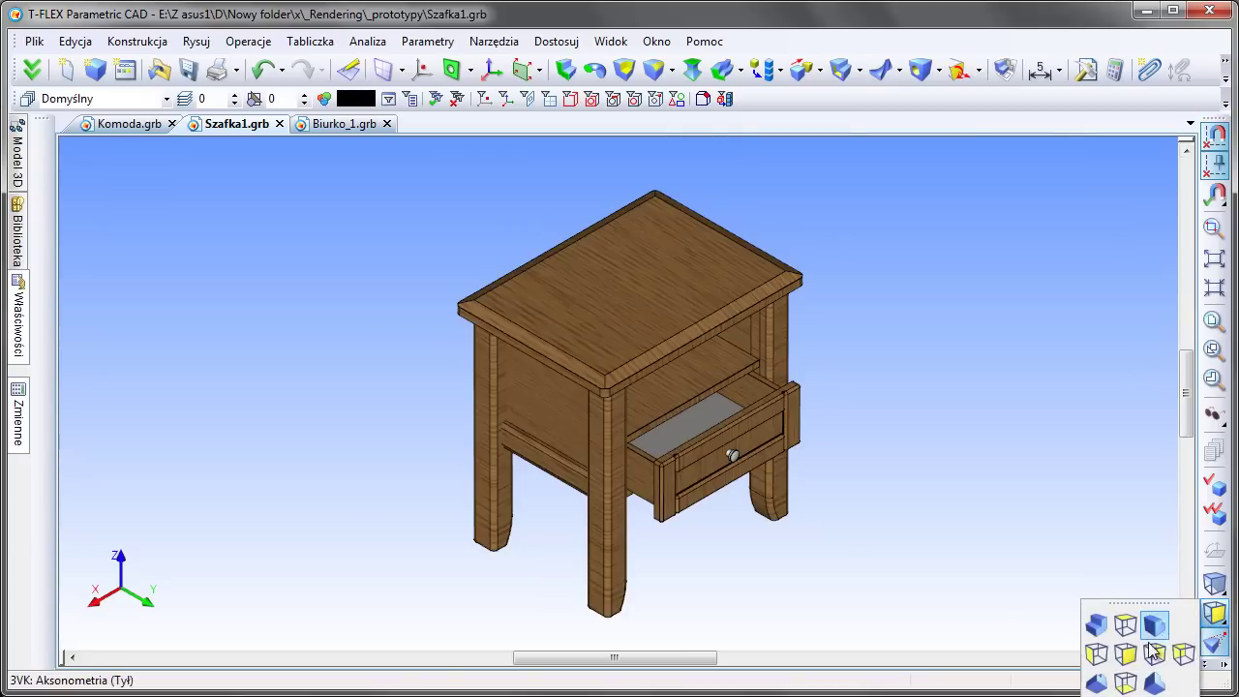
- View the nightstand from the front and side, then return it to isometric
left_click(1162, 634)
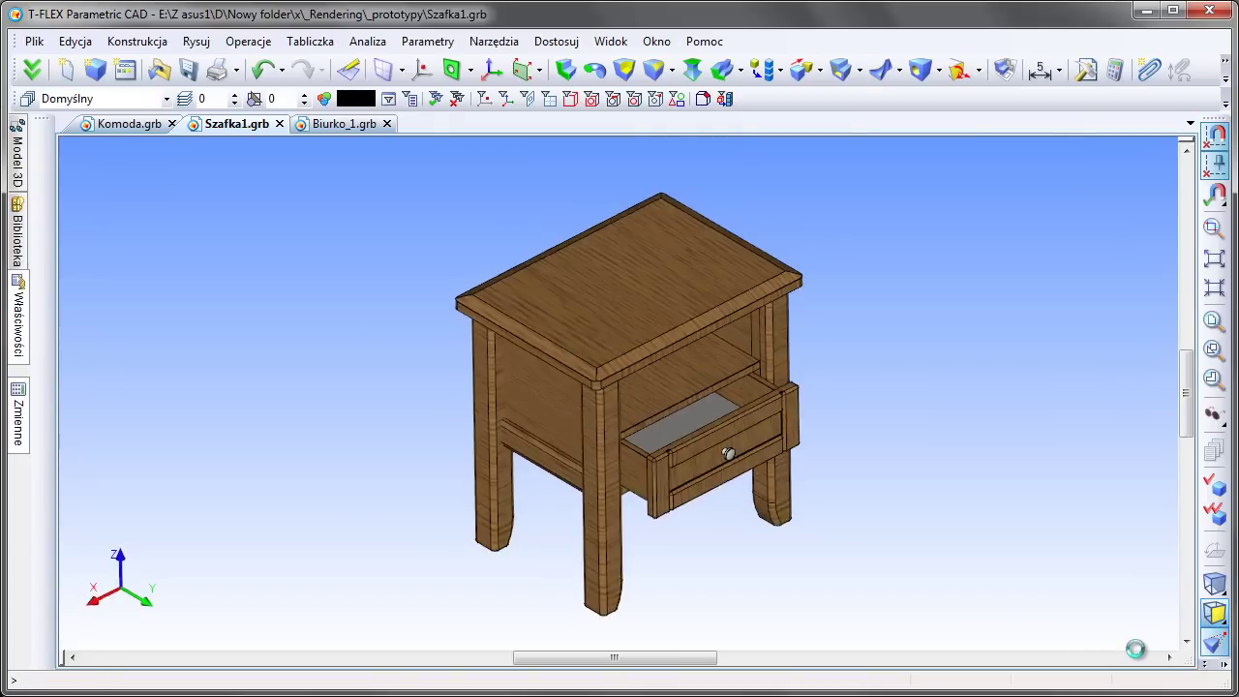
left_click(1215, 612)
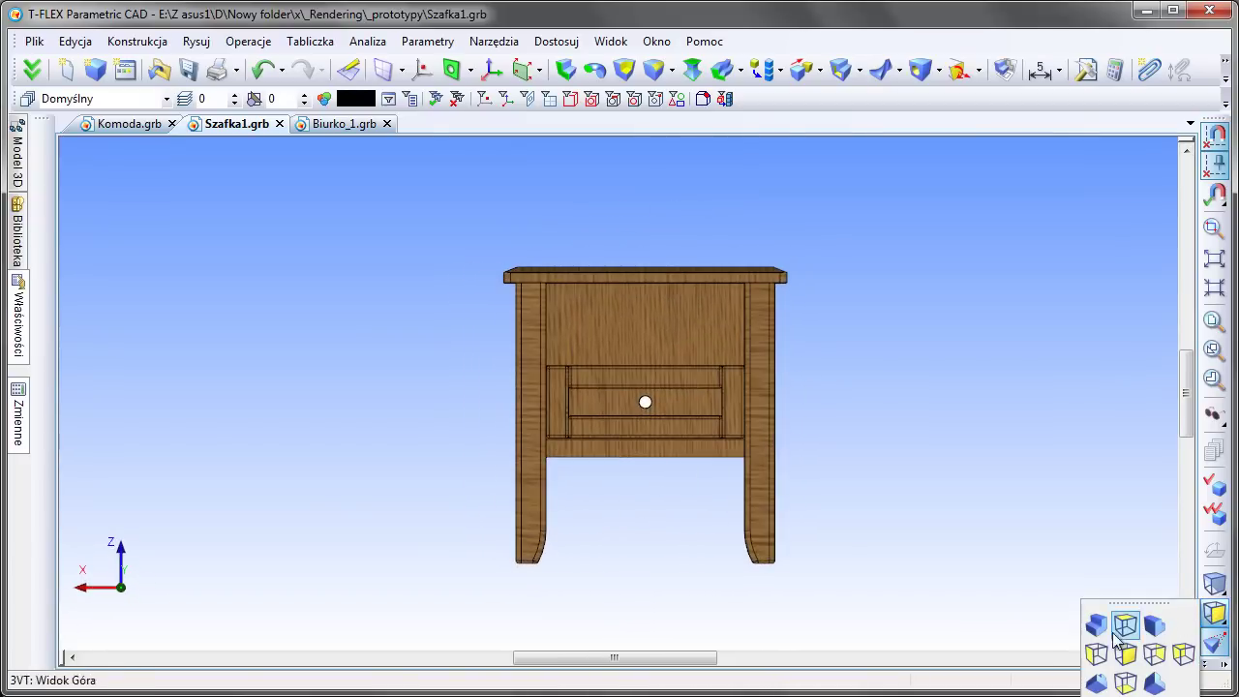
left_click(1099, 655)
left_click(1212, 616)
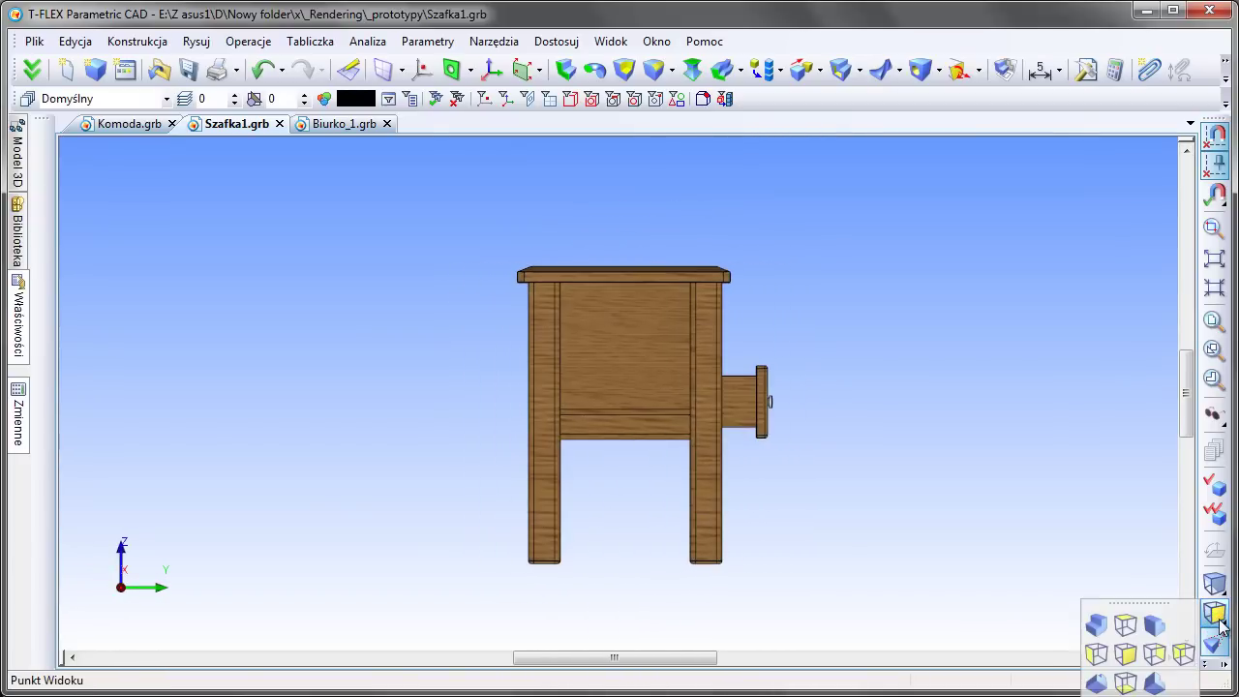
left_click(1091, 625)
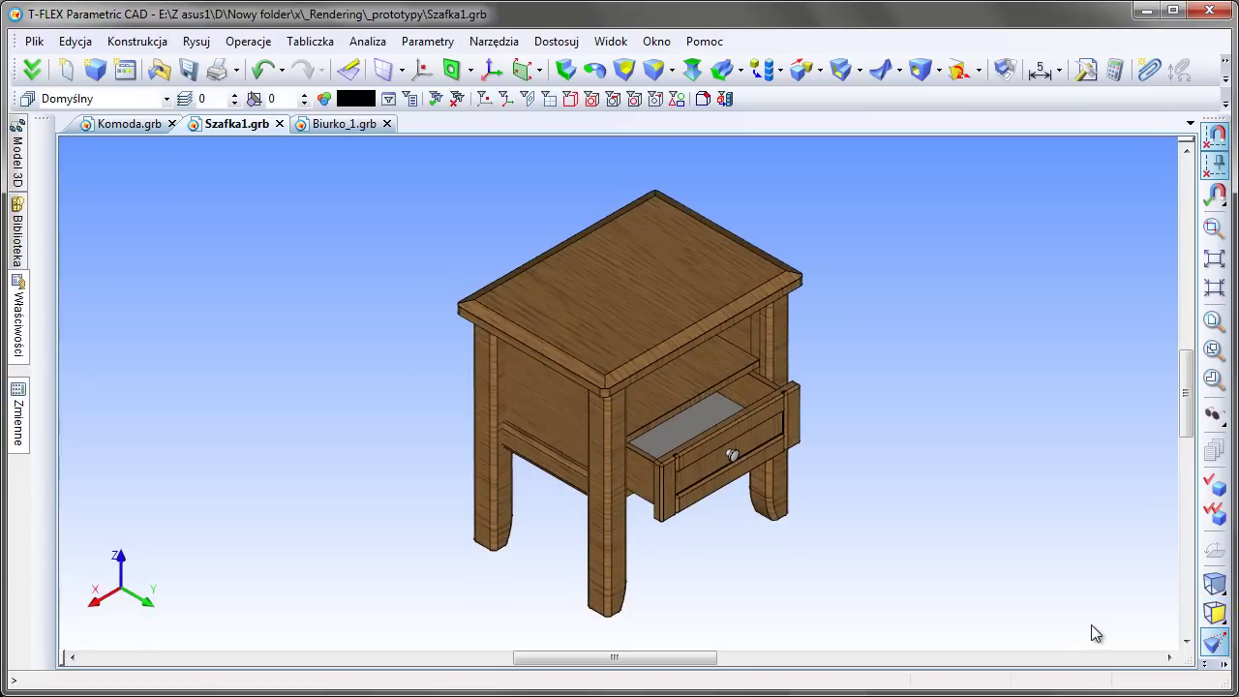
- Show the Biurko_1 desk from the front and underneath, then orbit it back to isometric
left_click(351, 124)
left_click(1215, 614)
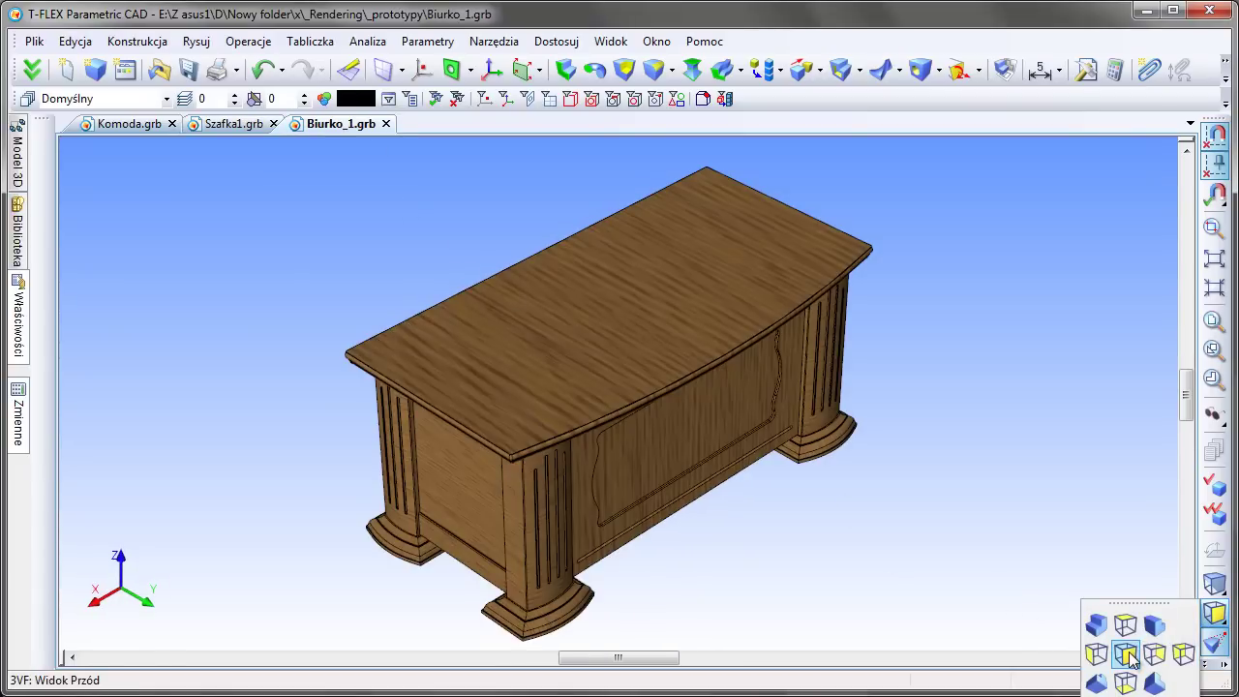
left_click(1125, 653)
left_click(1215, 625)
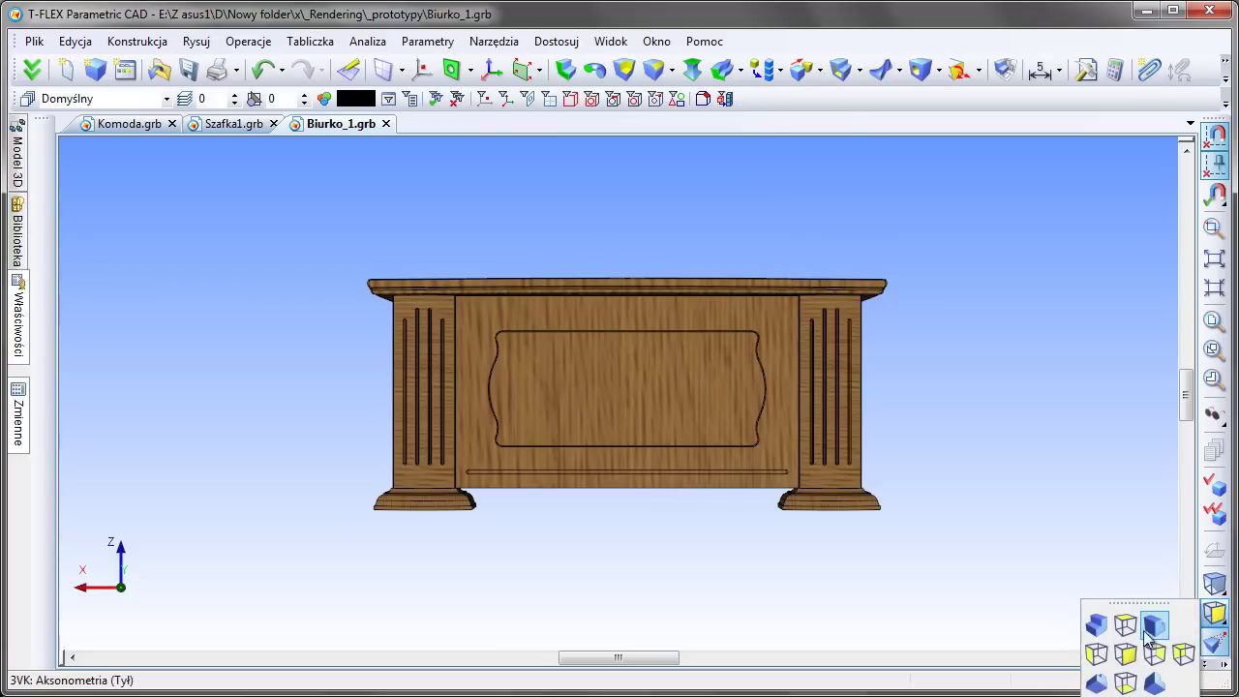
left_click(1129, 656)
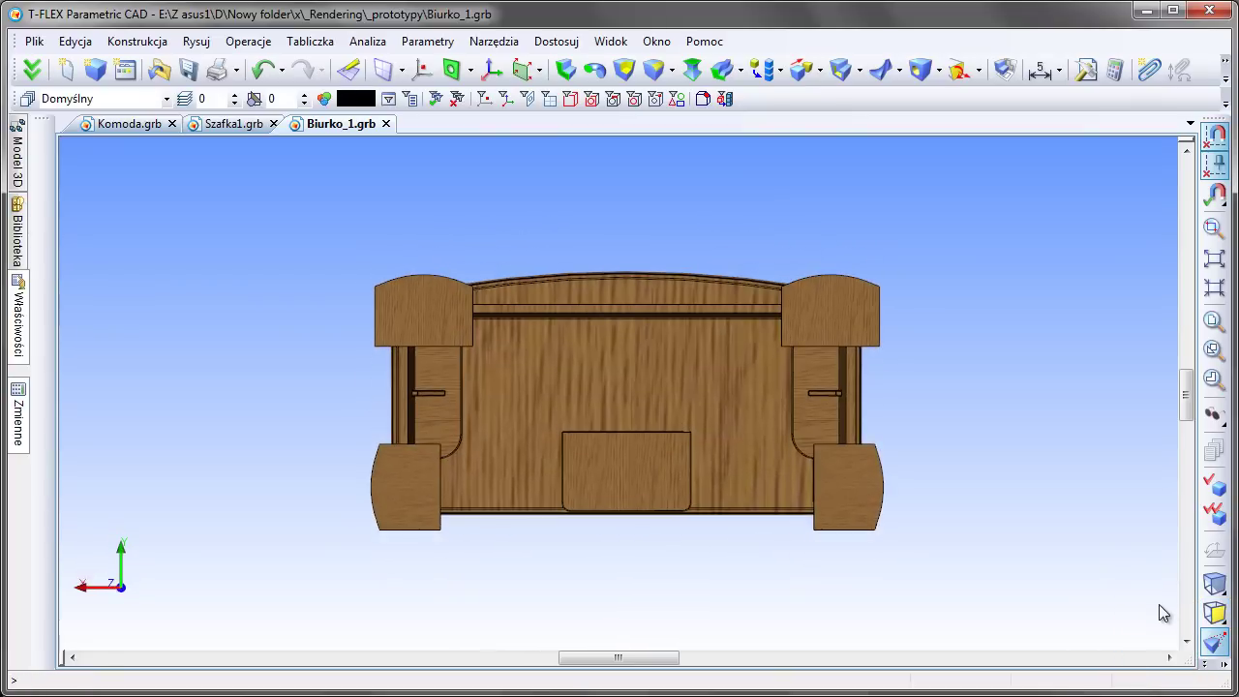
left_click_drag(1215, 617, 1190, 653)
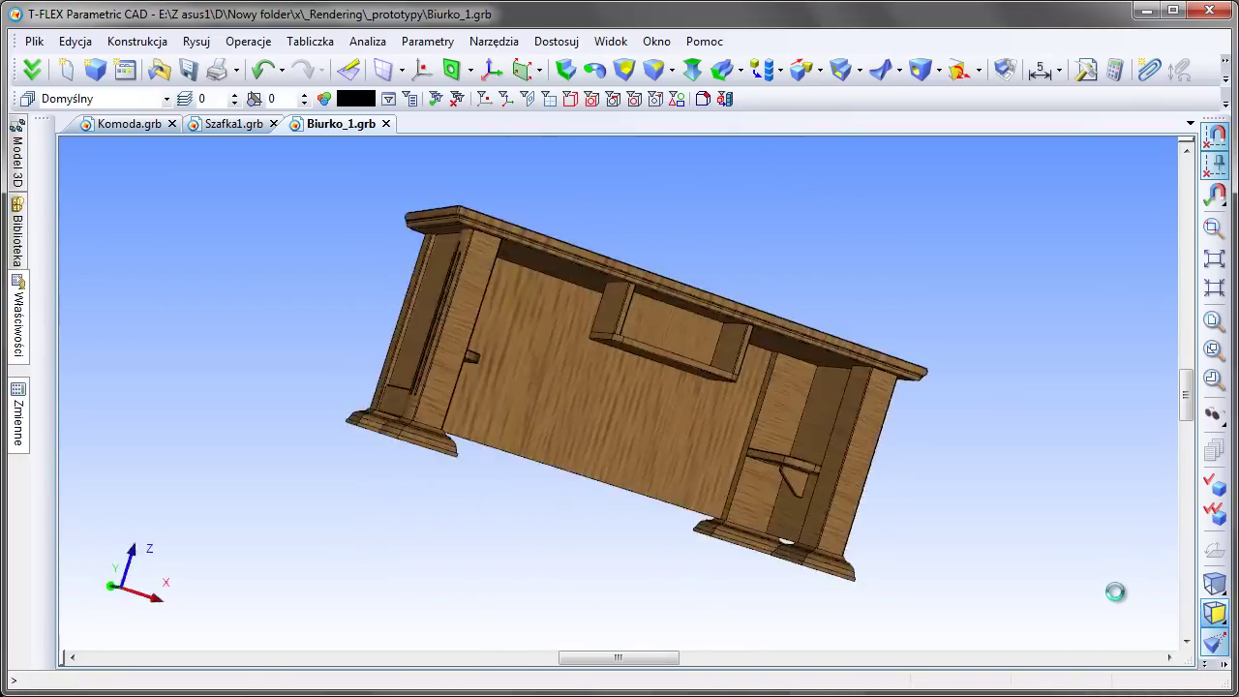
left_click_drag(1212, 617, 1100, 627)
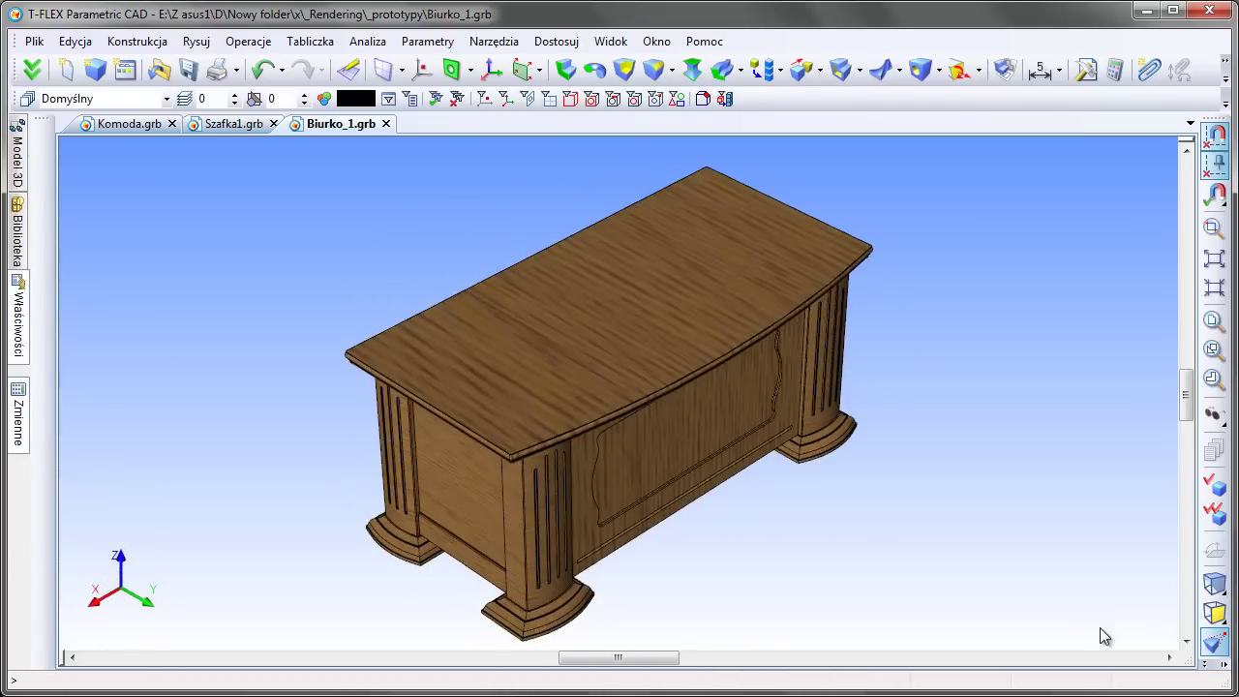